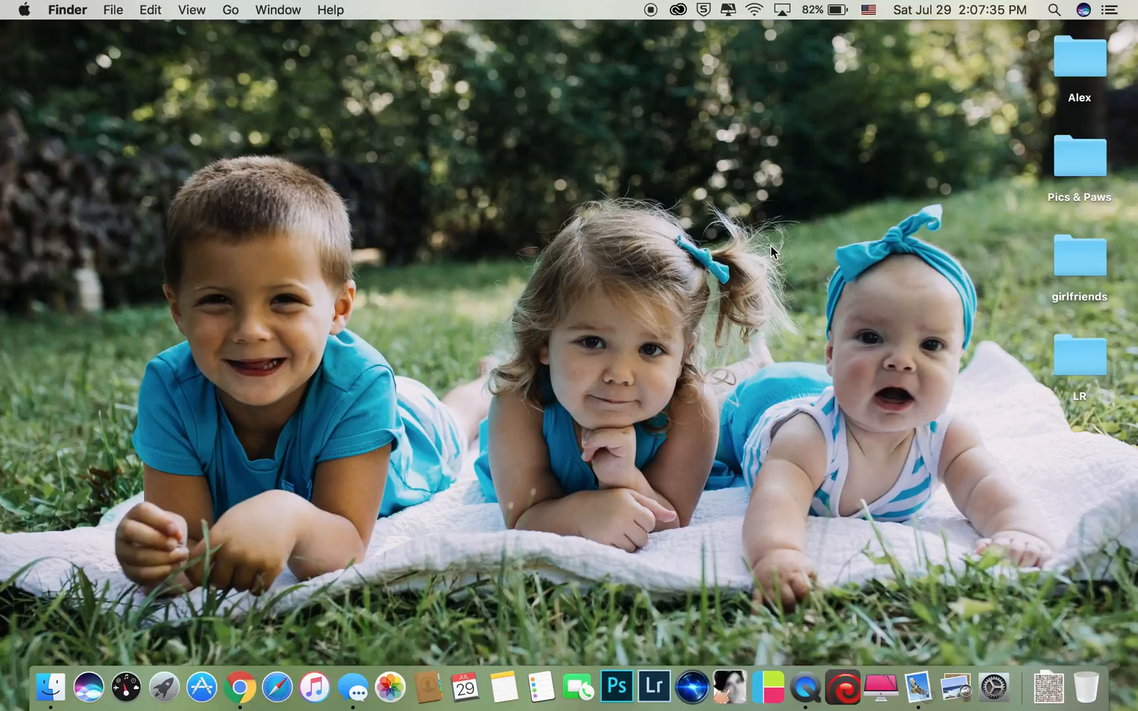
Launch Lightroom and show the contents of the Black & White collection
left_click(651, 684)
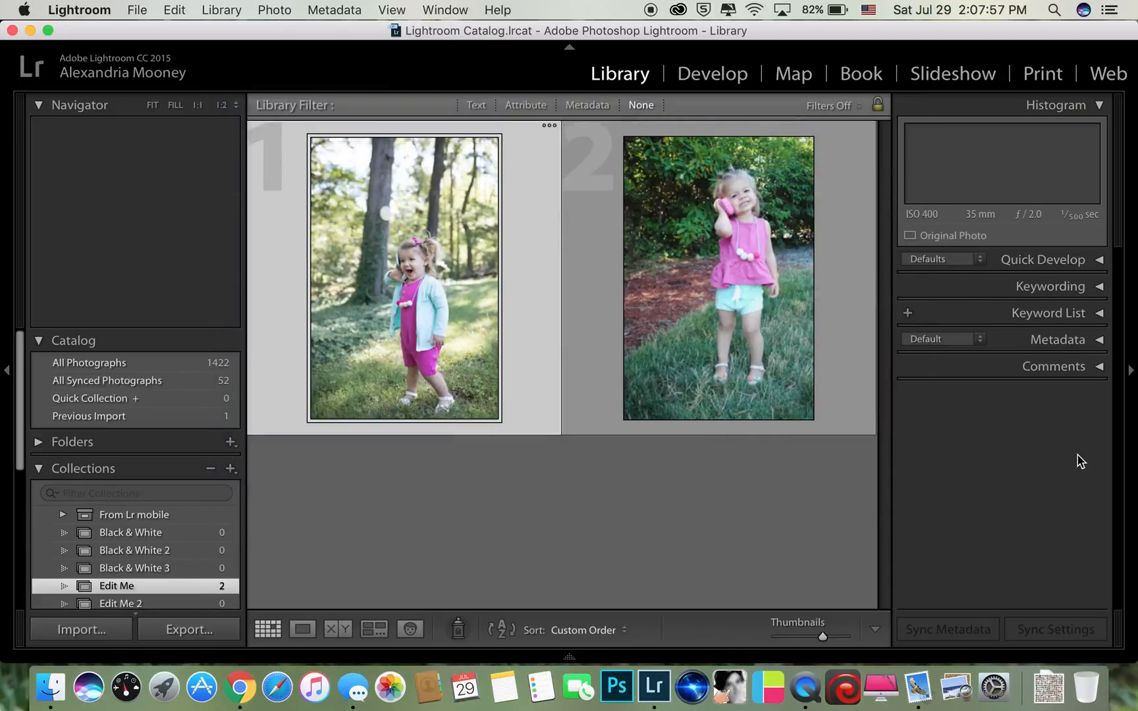
left_click(224, 532)
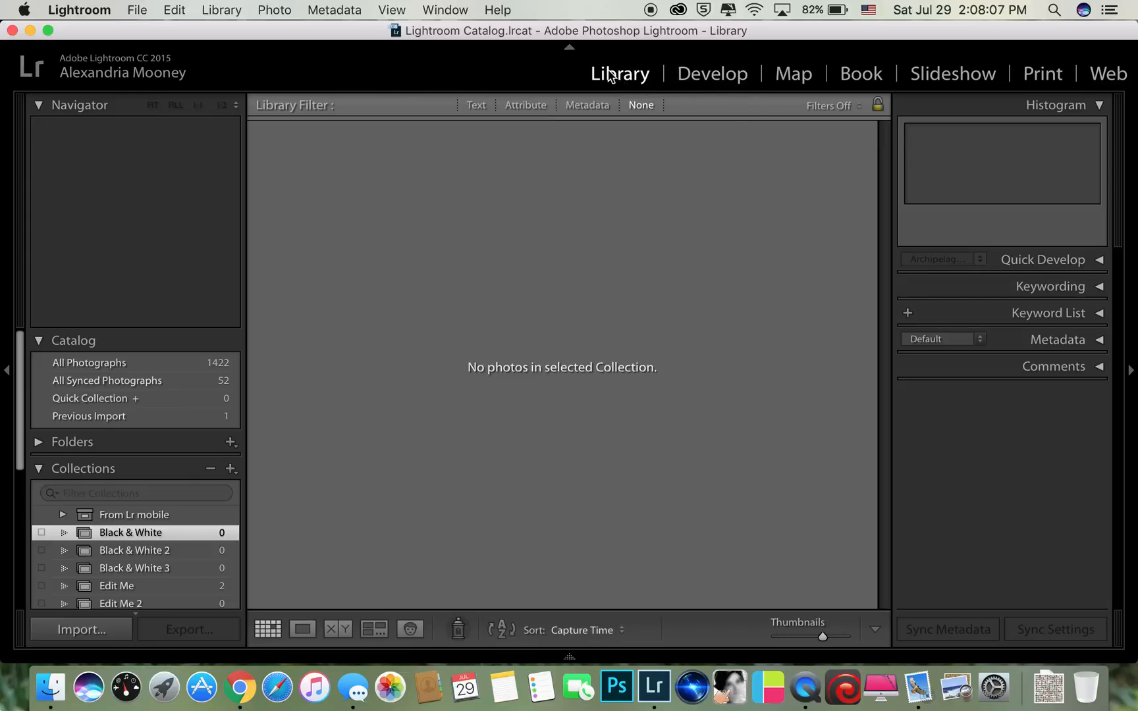
Hide and restore the toolbar, and collapse and reopen the side panel containing the collections
left_click(569, 48)
key("t")
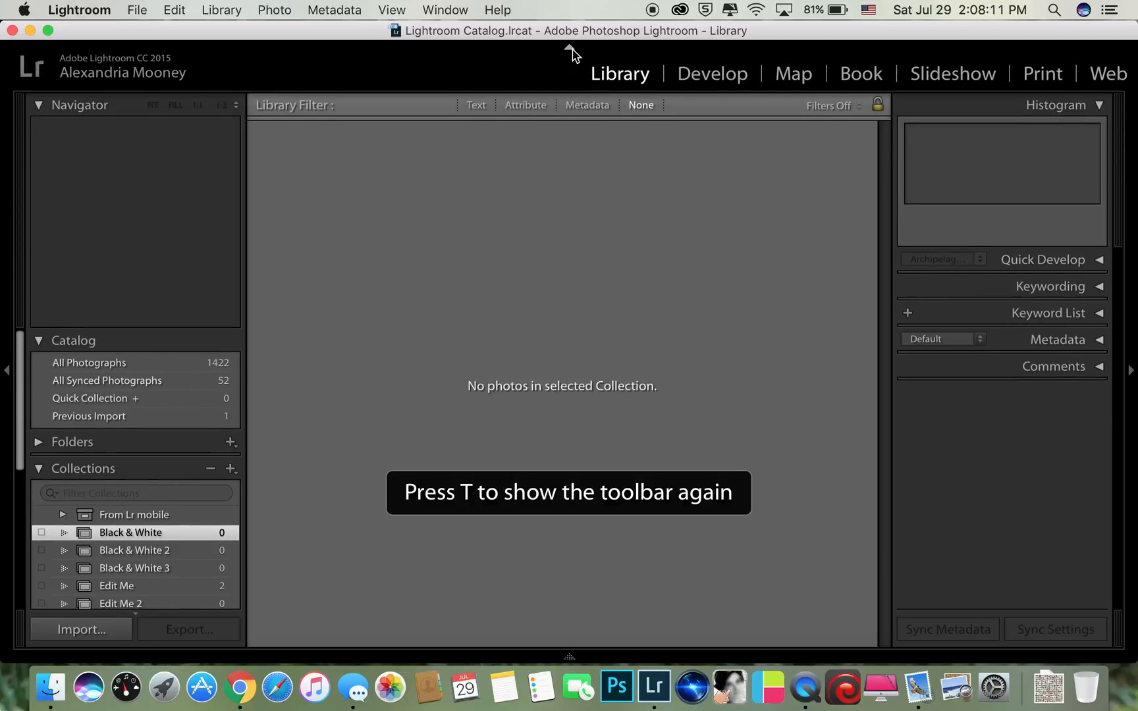
key("t")
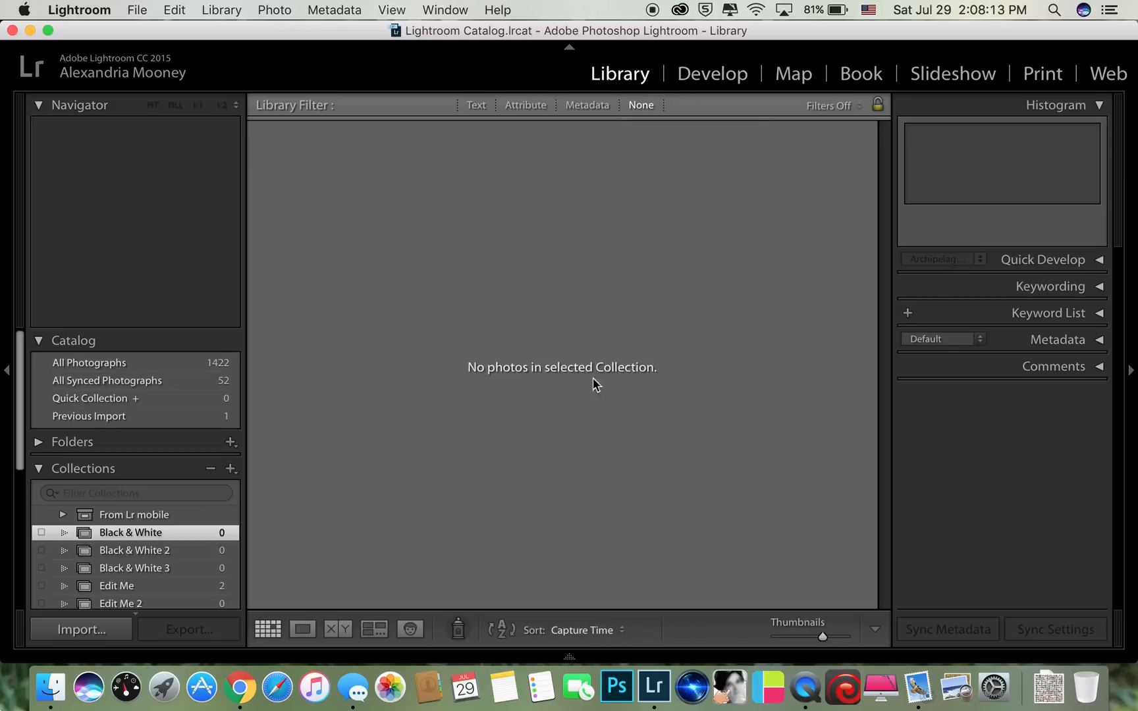
left_click(7, 373)
left_click(9, 373)
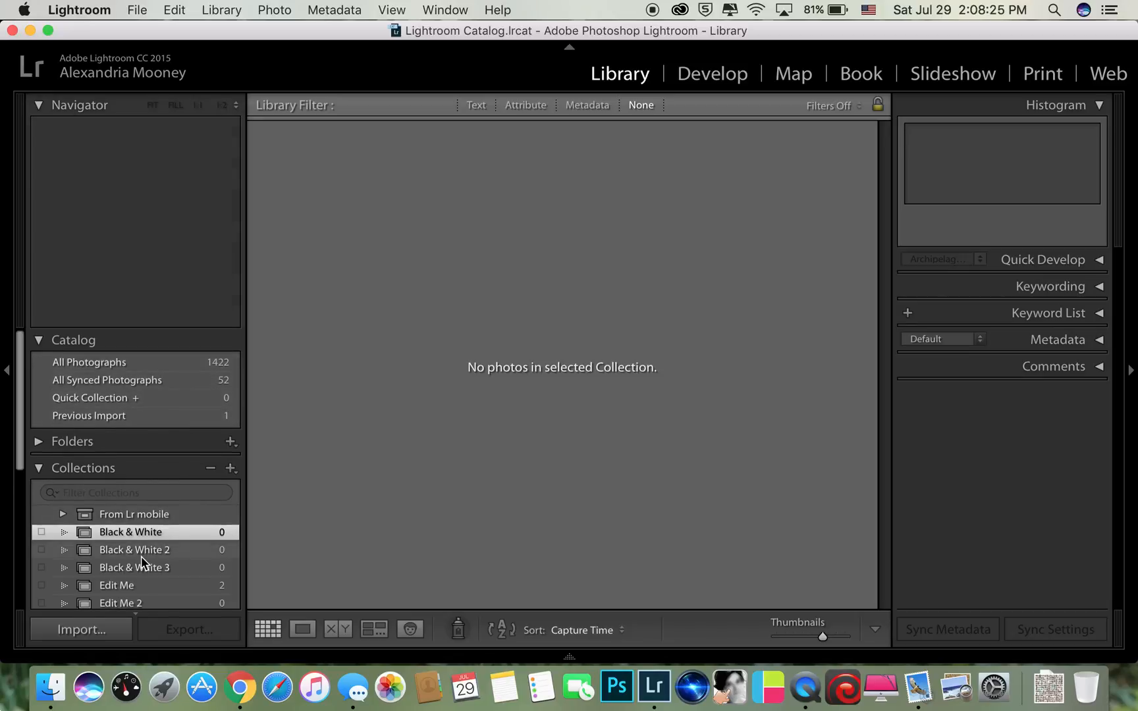
Import all photos from the Desktop's LR folder, adding them to the catalog without moving them
scroll(142, 556, "down", 3)
scroll(142, 556, "down", 3)
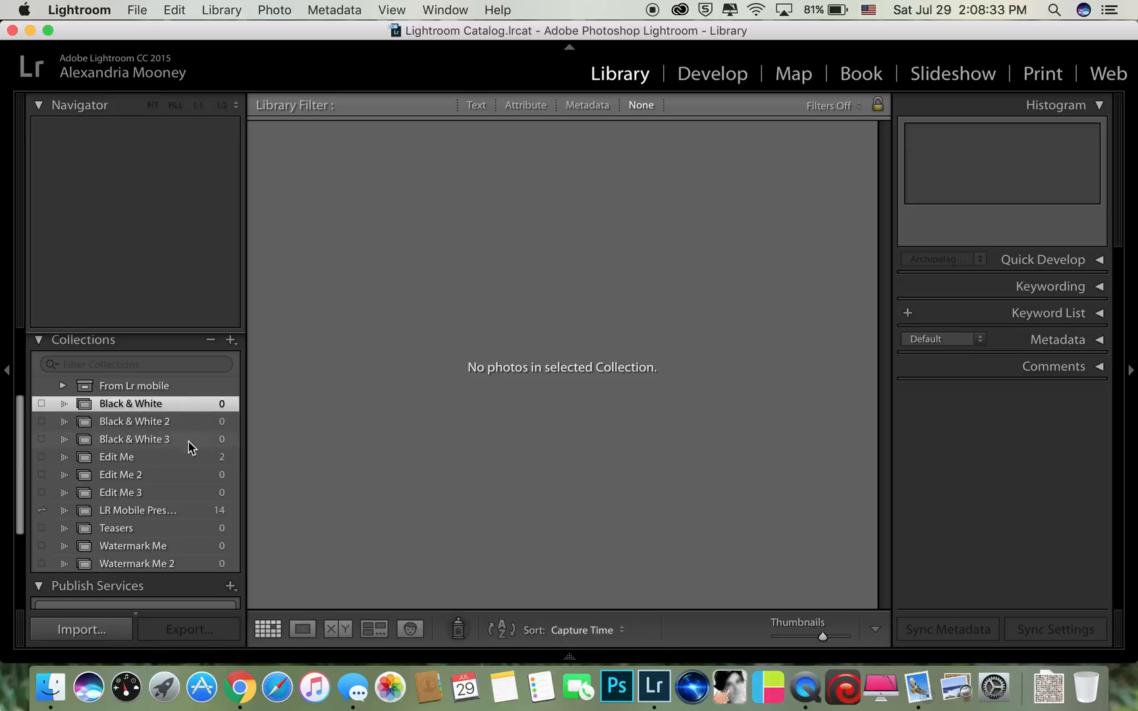
mouse_move(169, 461)
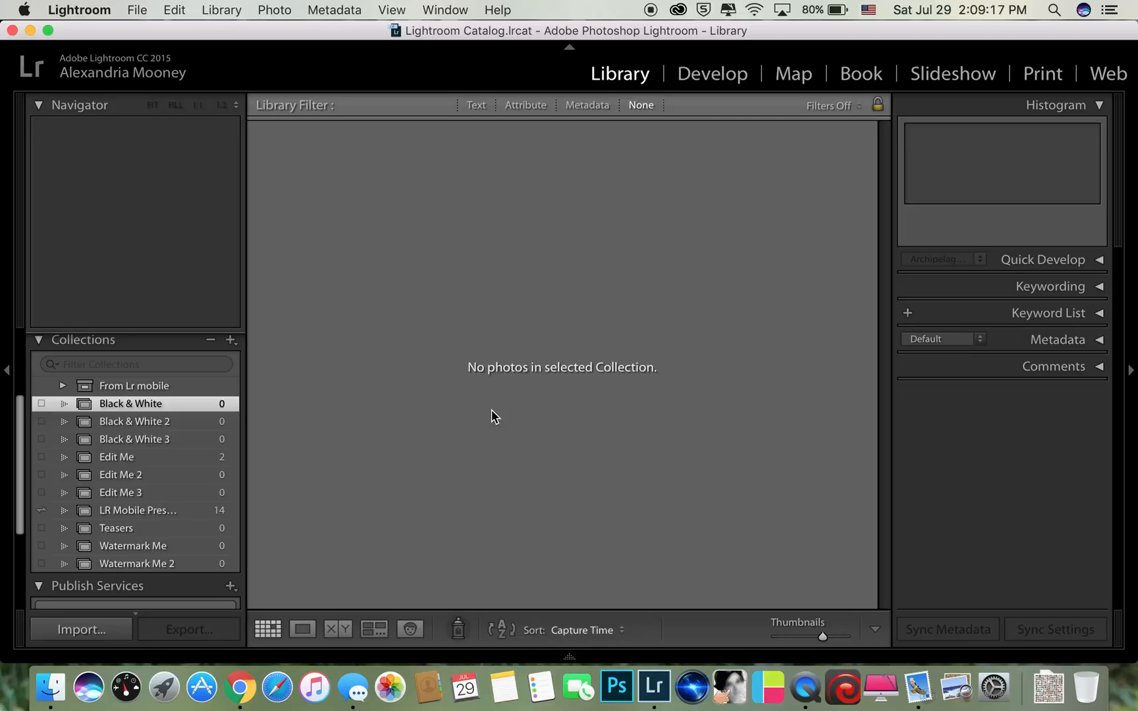
left_click(92, 629)
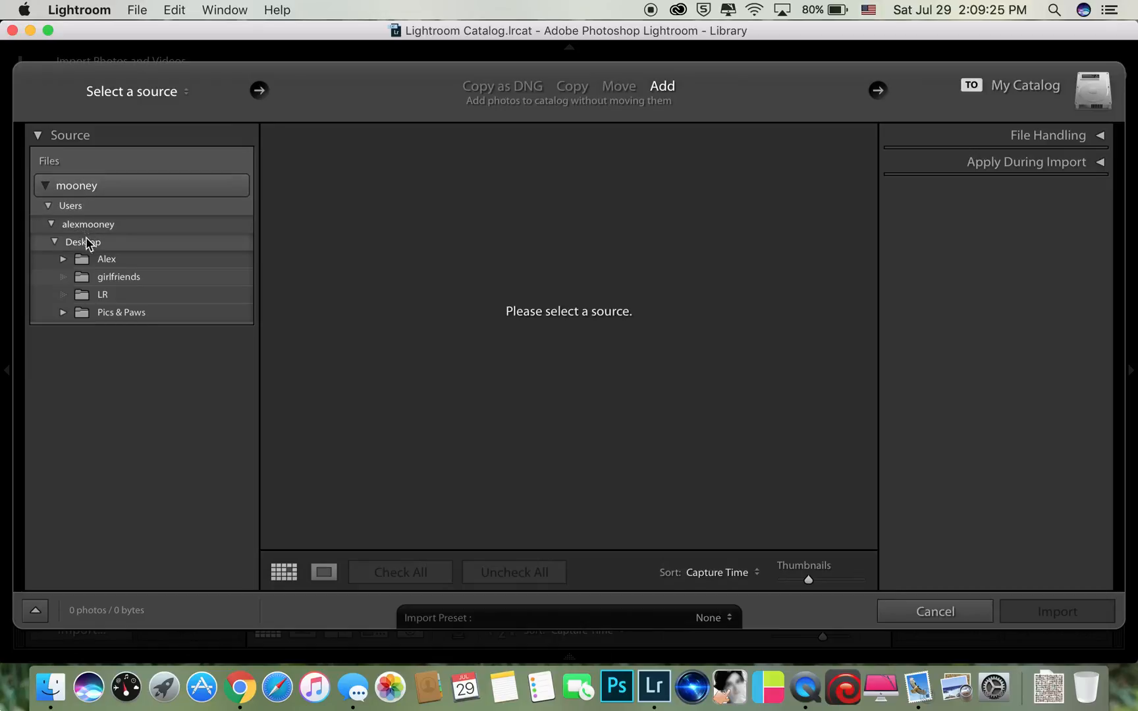
left_click(108, 295)
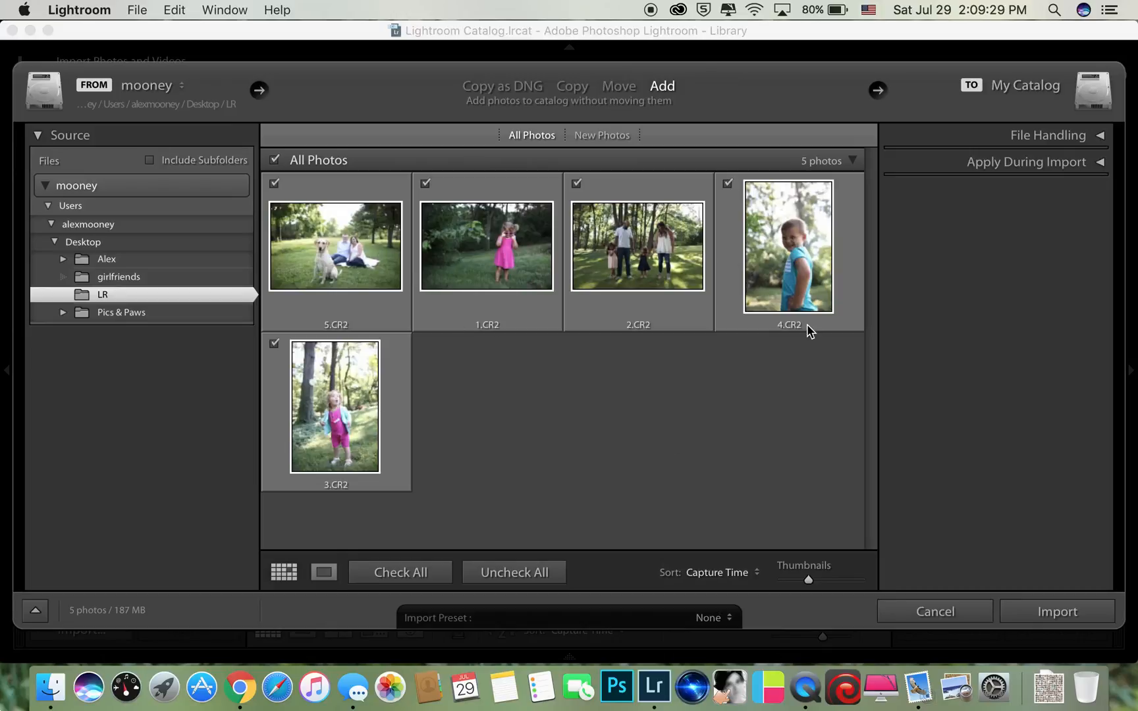
left_click(1055, 611)
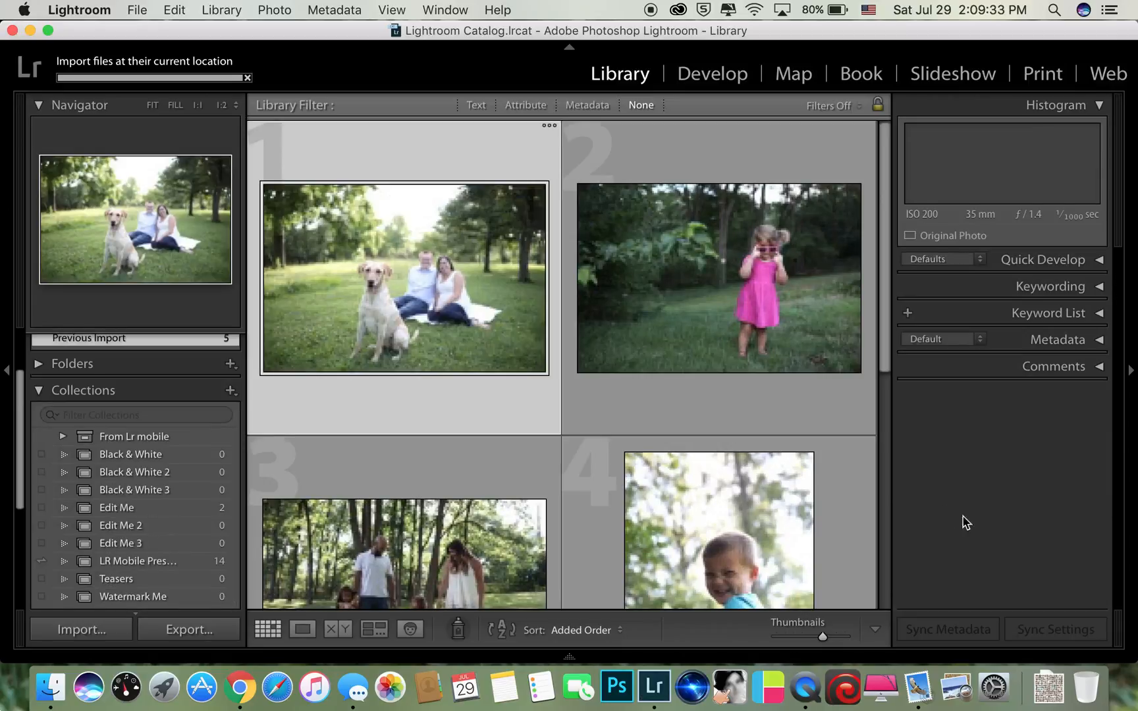
Reduce the thumbnail size until all five imported photos fit in one row
scroll(213, 409, "up", 2)
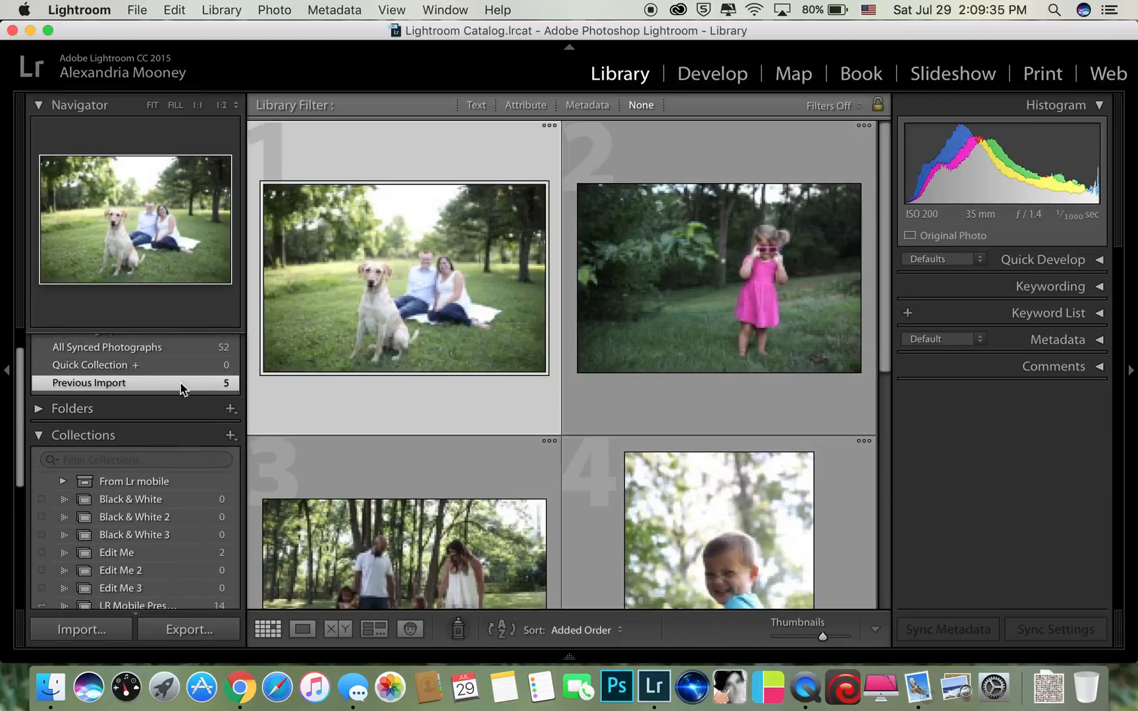
left_click_drag(822, 638, 788, 636)
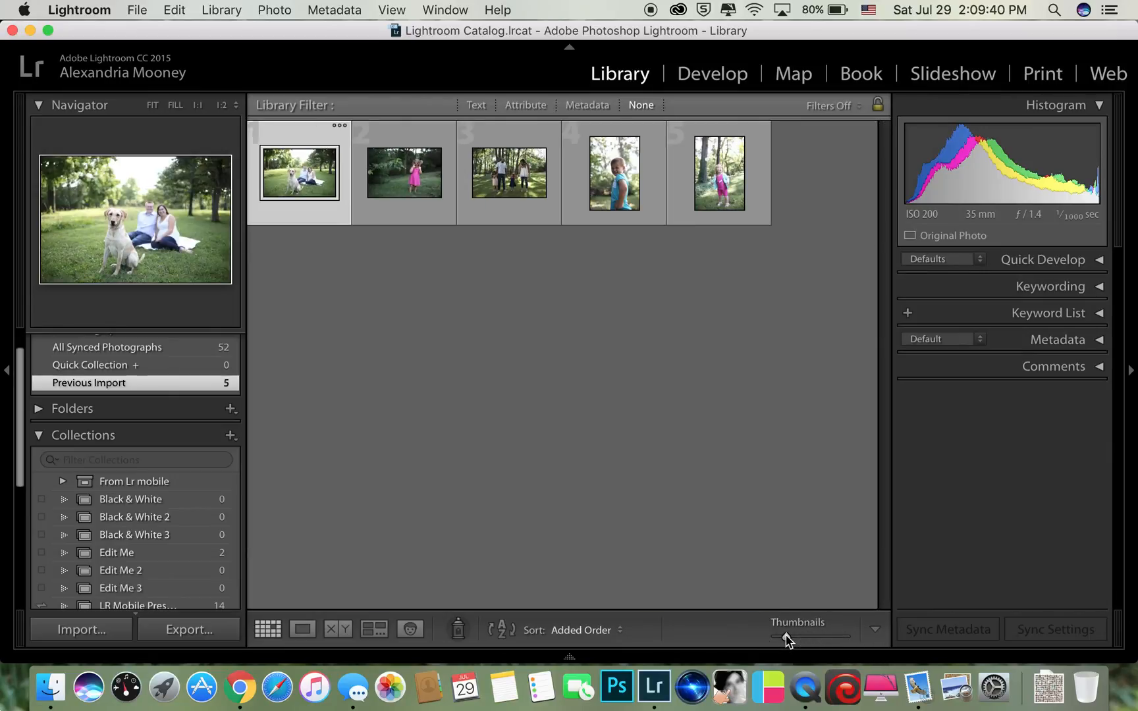
Add all five imported photos to the Edit Me 2 collection, open that collection and deselect the photos
left_click(611, 447)
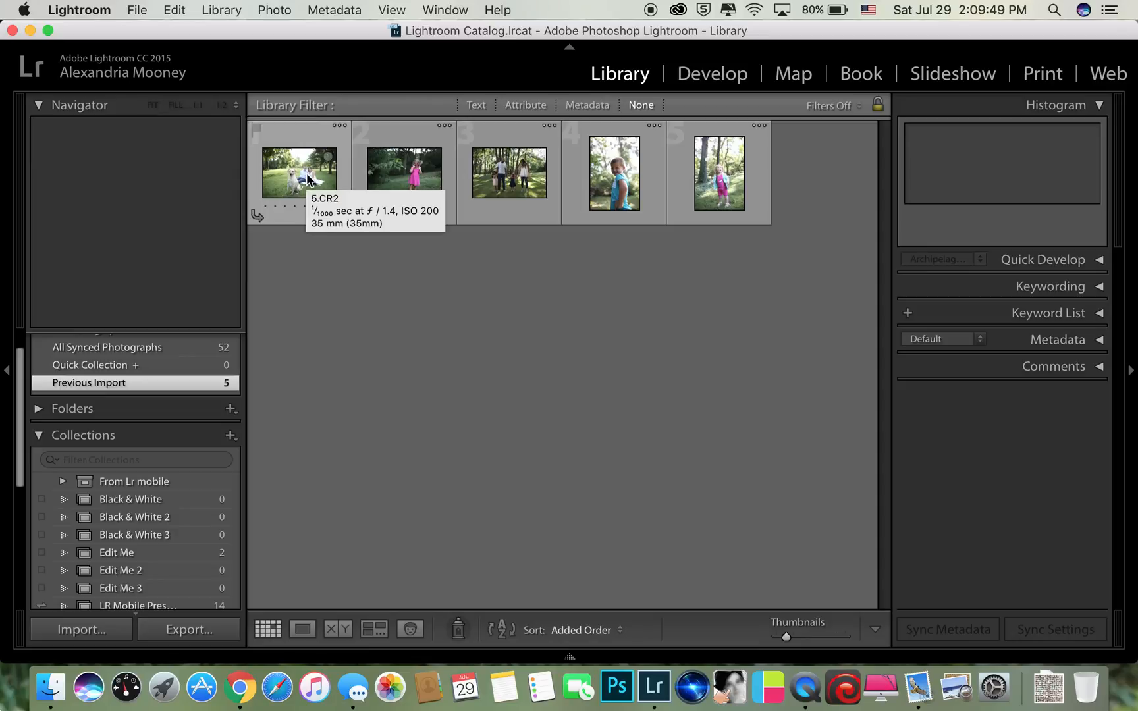
mouse_move(308, 179)
left_mouse_down()
mouse_move(177, 566)
mouse_move(211, 583)
mouse_move(226, 586)
mouse_move(323, 293)
mouse_move(310, 188)
left_mouse_up()
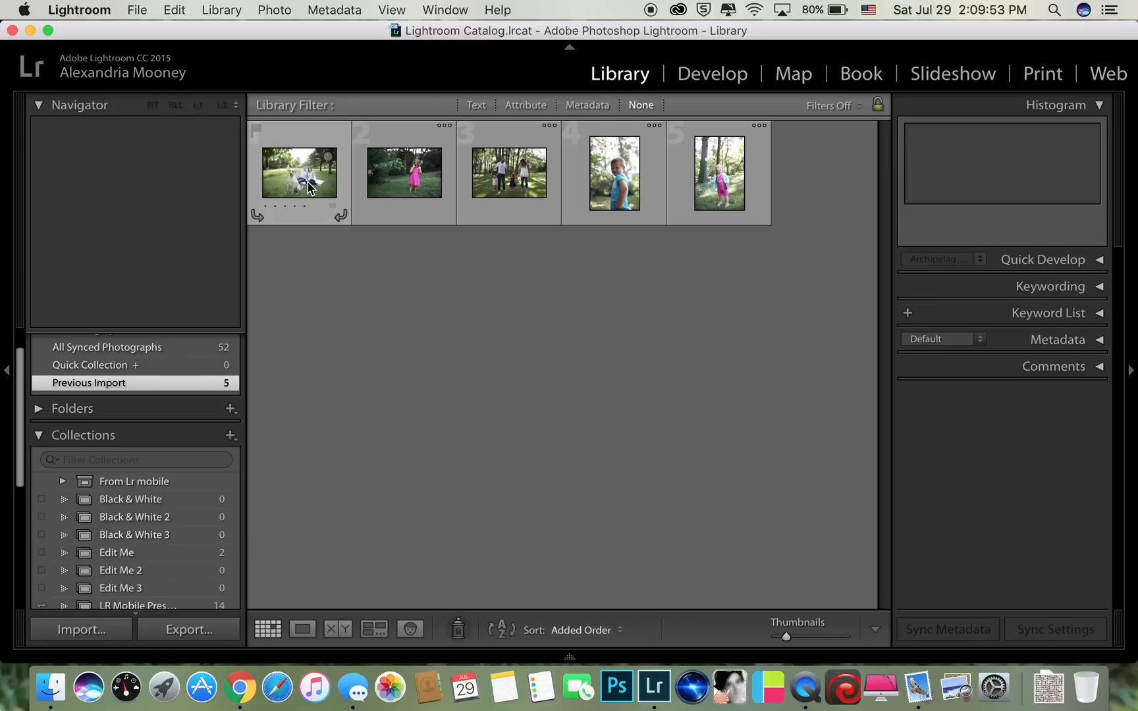
key("super+a")
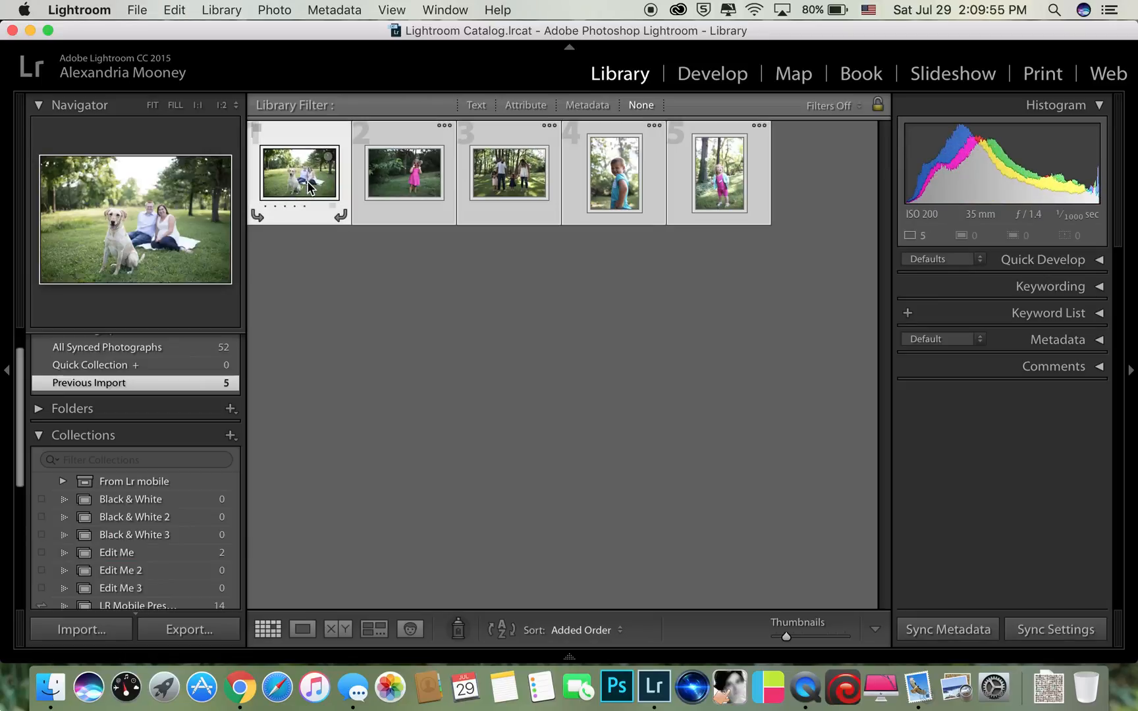
left_click_drag(308, 187, 183, 574)
left_click(185, 572)
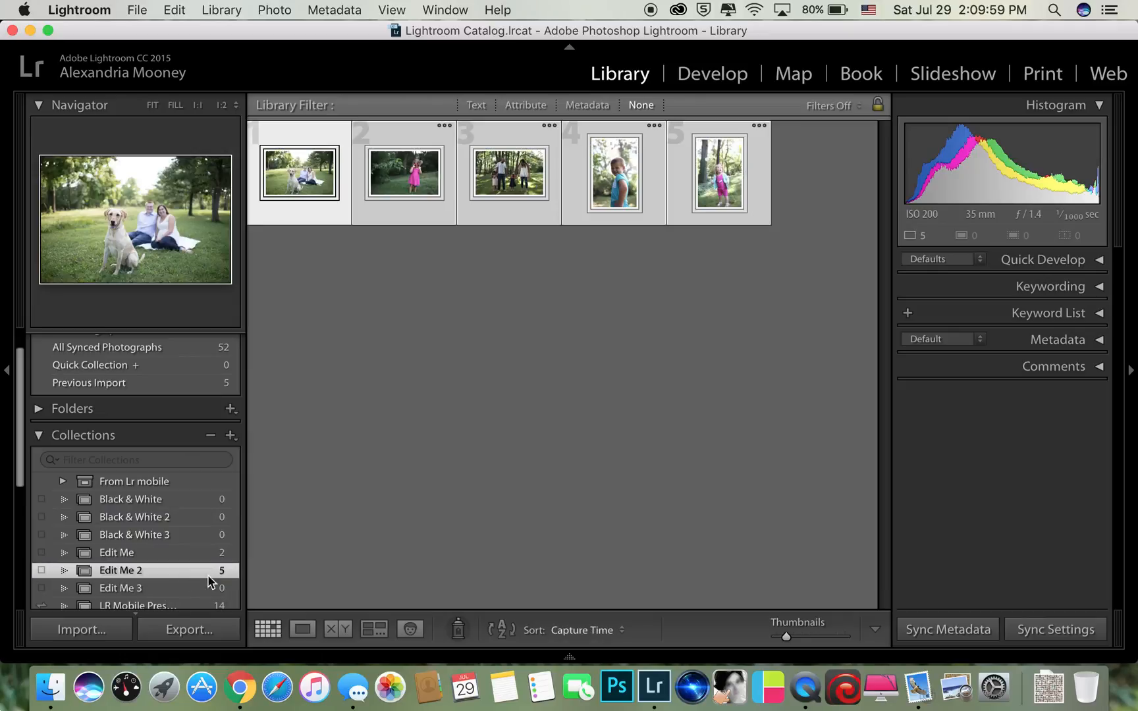
left_click(343, 439)
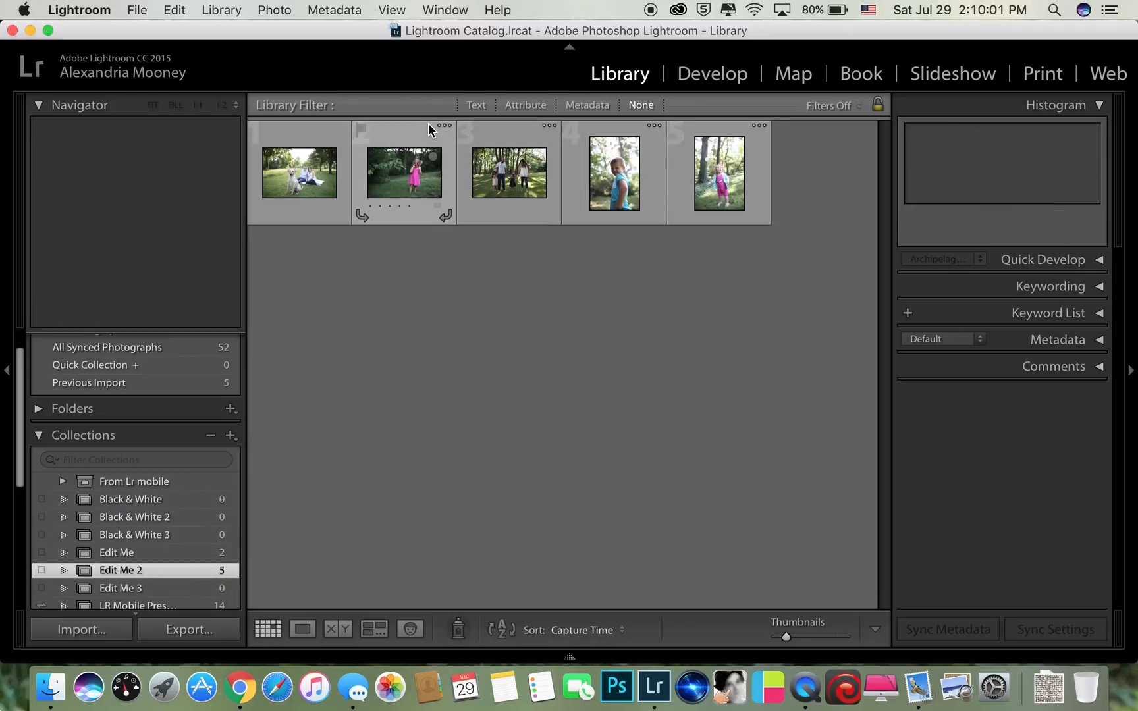
Open the photo of the couple with the dog in Loupe view, inspect it zoomed in and fit it again
double_click(305, 175)
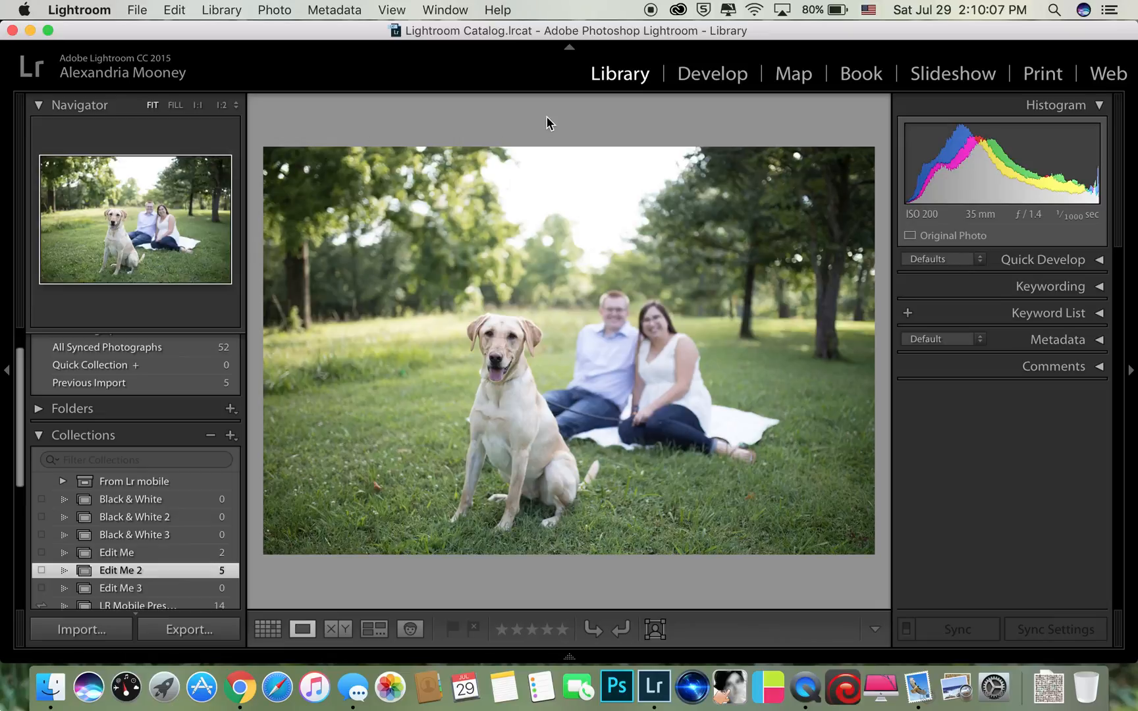
left_click(466, 353)
left_click(151, 105)
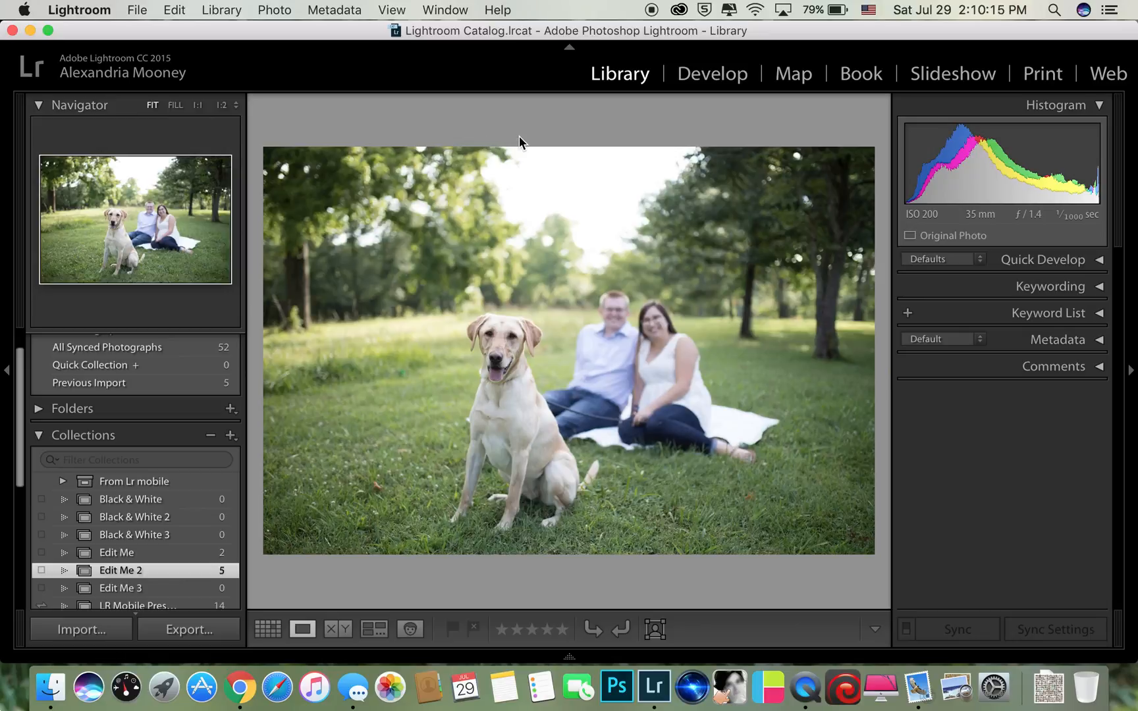
Switch to the Develop module and look through the adjustment sections from Basic to HSL
left_click(726, 78)
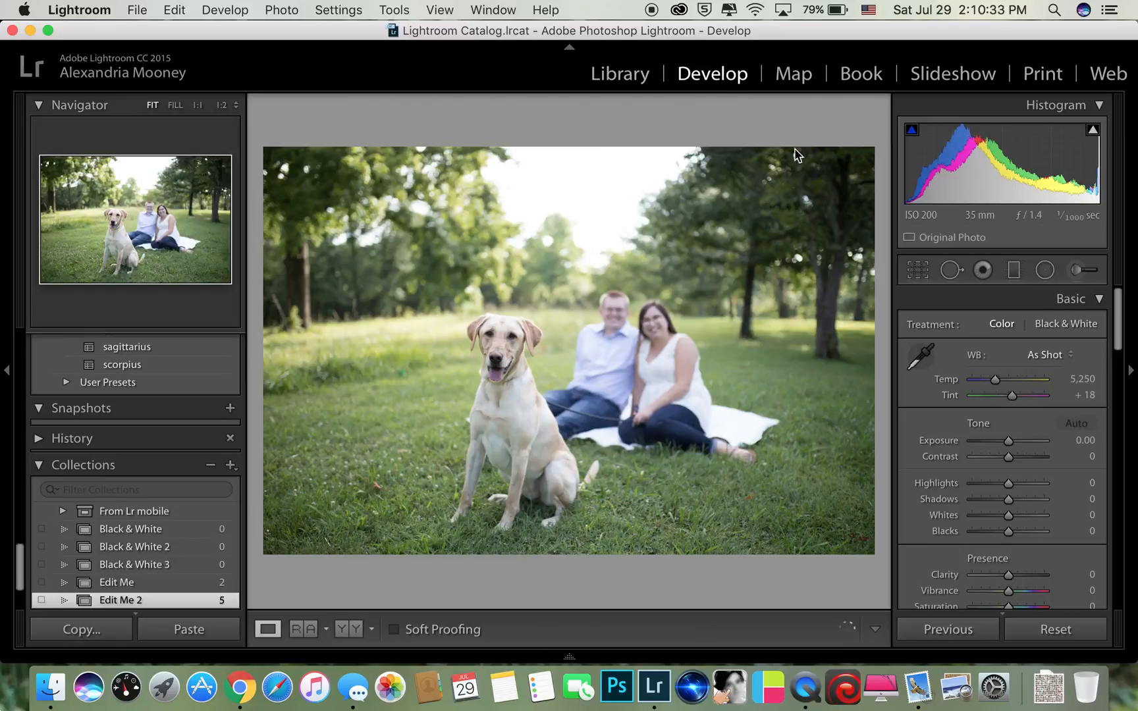
scroll(999, 332, "down", 15)
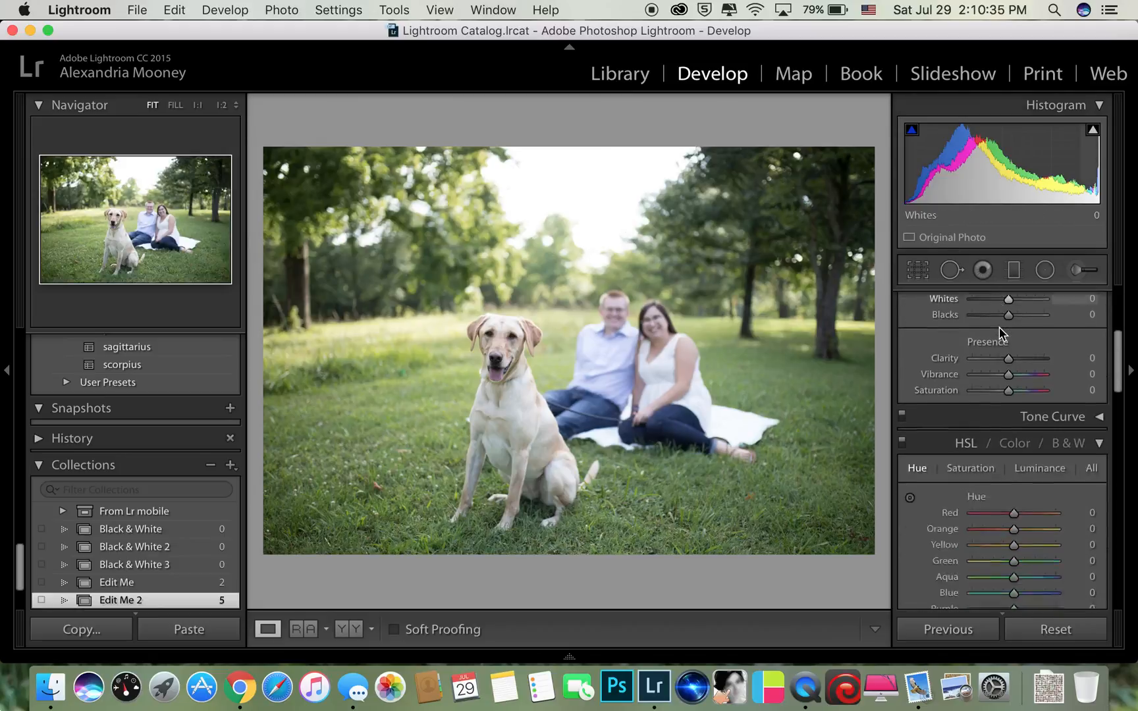
scroll(1000, 333, "down", 3)
scroll(998, 339, "up", 15)
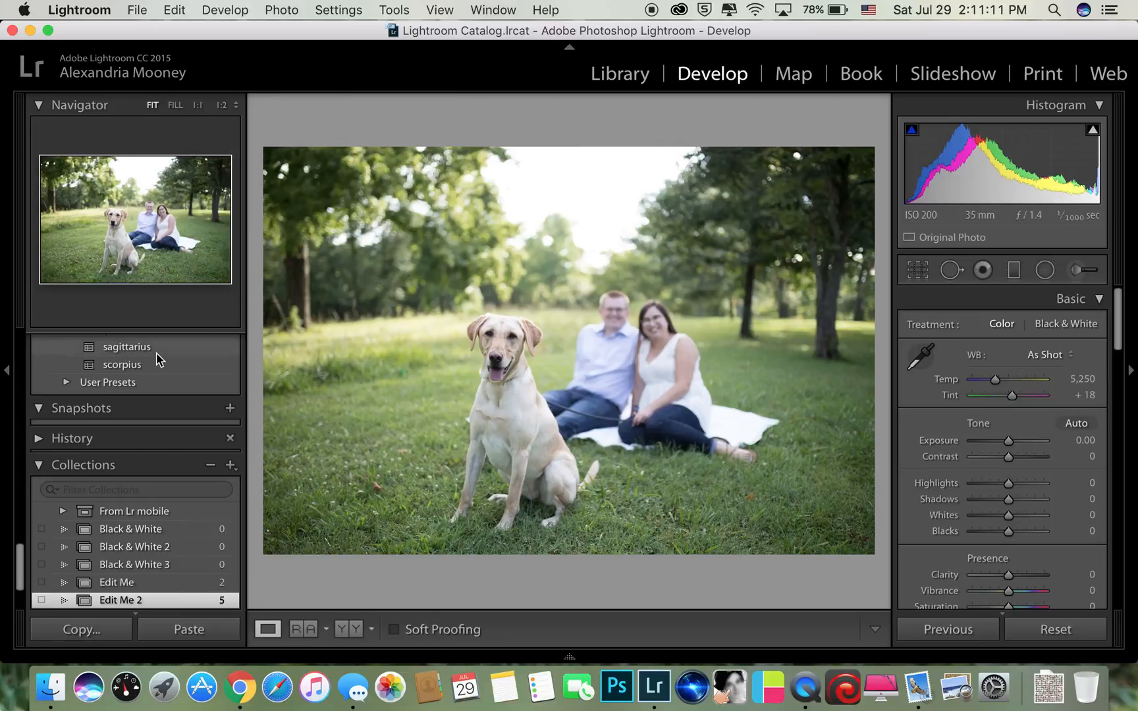
Collapse the Archipelago - Lukas Korynta, Archipelago-LXC and luna collection - LR preset groups
scroll(157, 353, "up", 5)
scroll(157, 352, "up", 3)
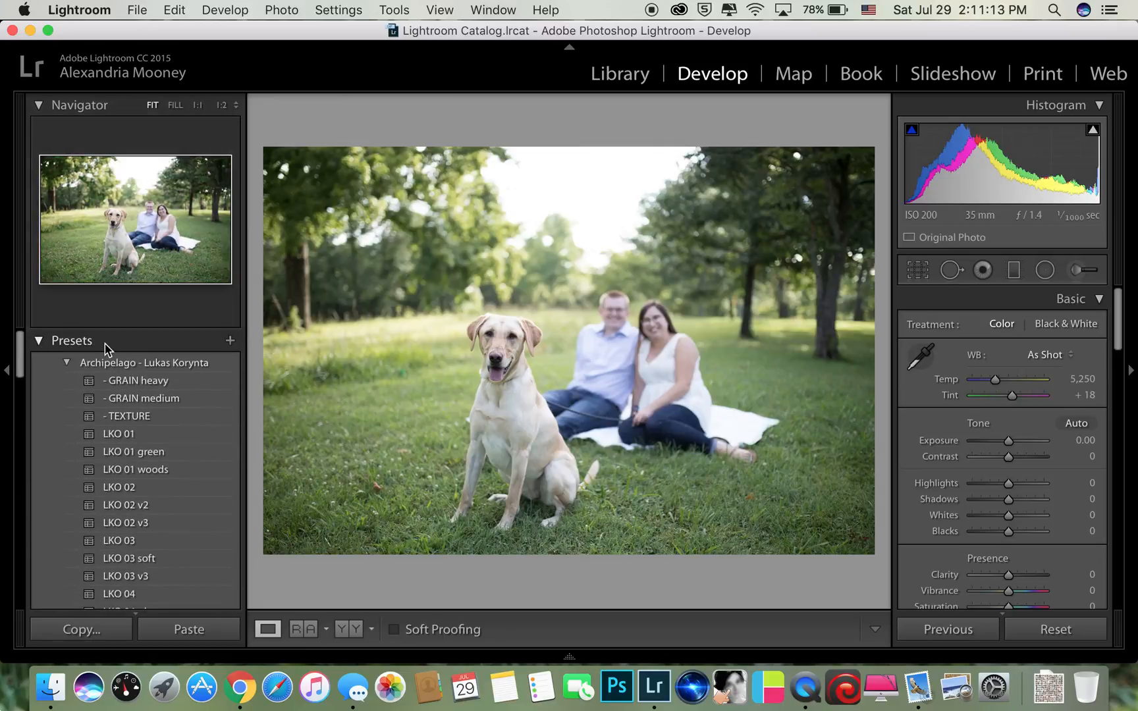
left_click(67, 363)
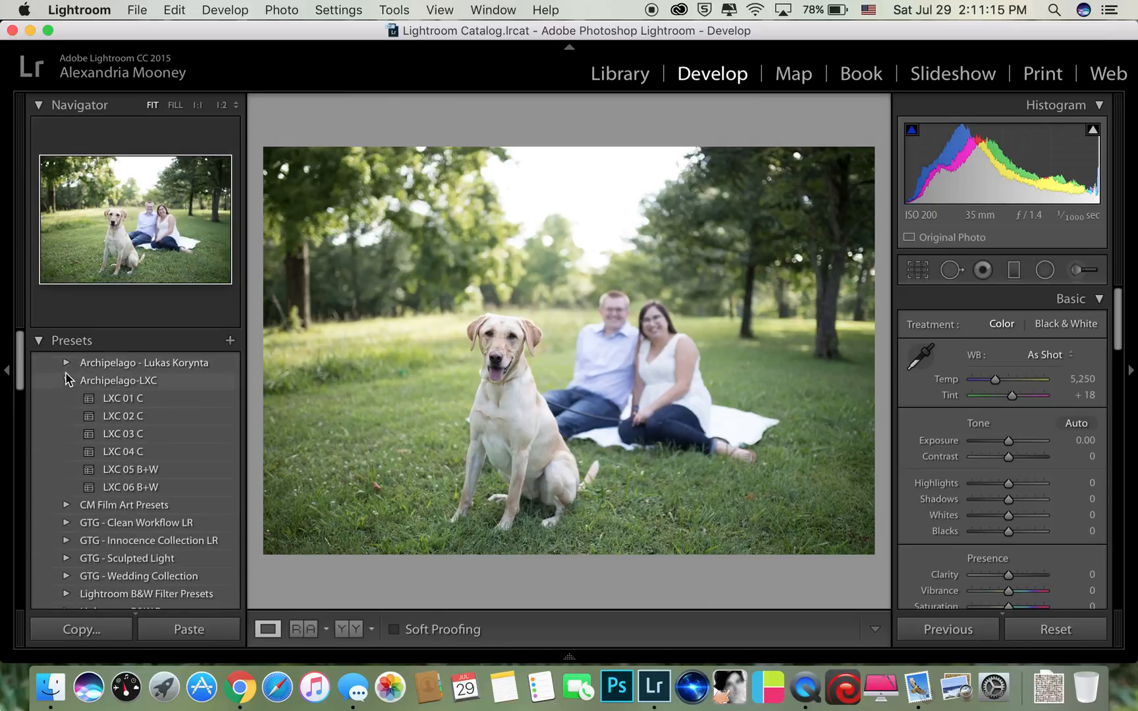
left_click(66, 380)
scroll(81, 427, "down", 4)
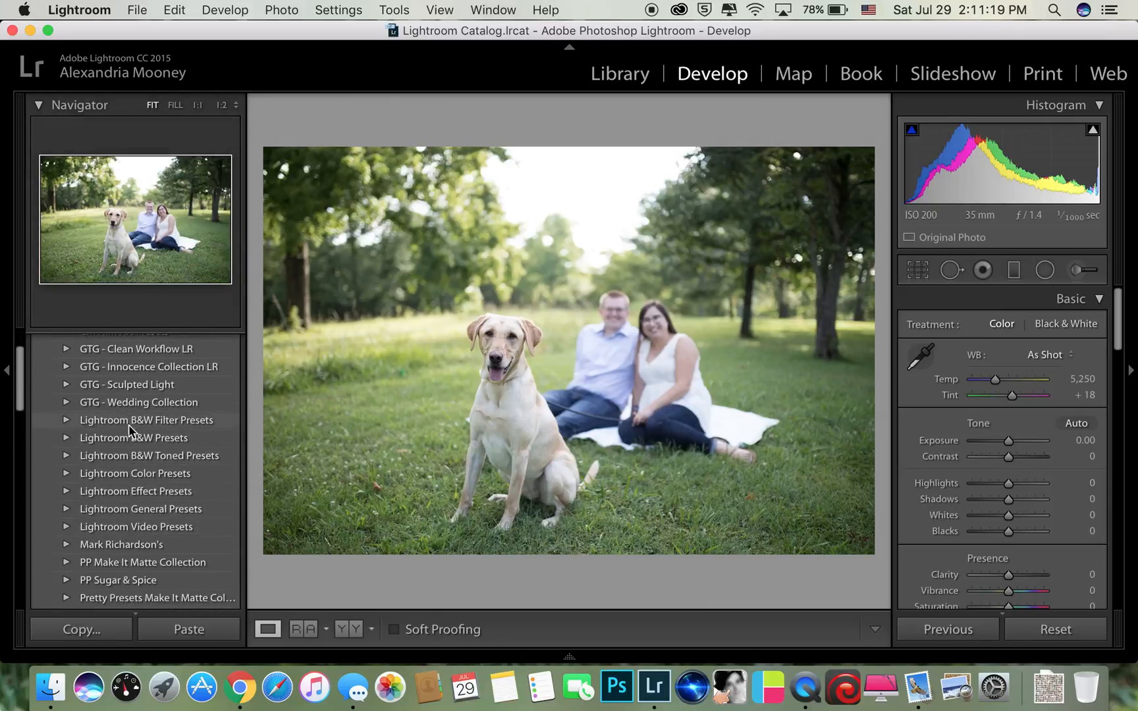
scroll(129, 504, "down", 1)
scroll(129, 505, "down", 10)
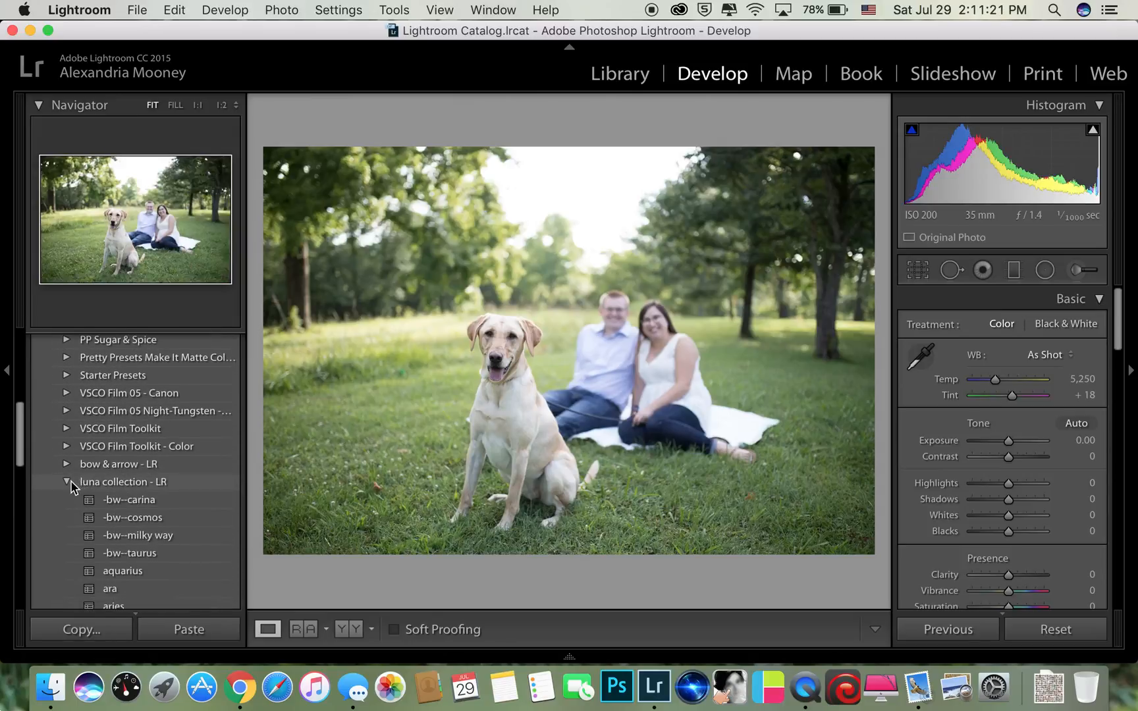
left_click(67, 482)
Look through the complete list of preset groups, from the Archipelago sets to User Presets
scroll(127, 418, "up", 12)
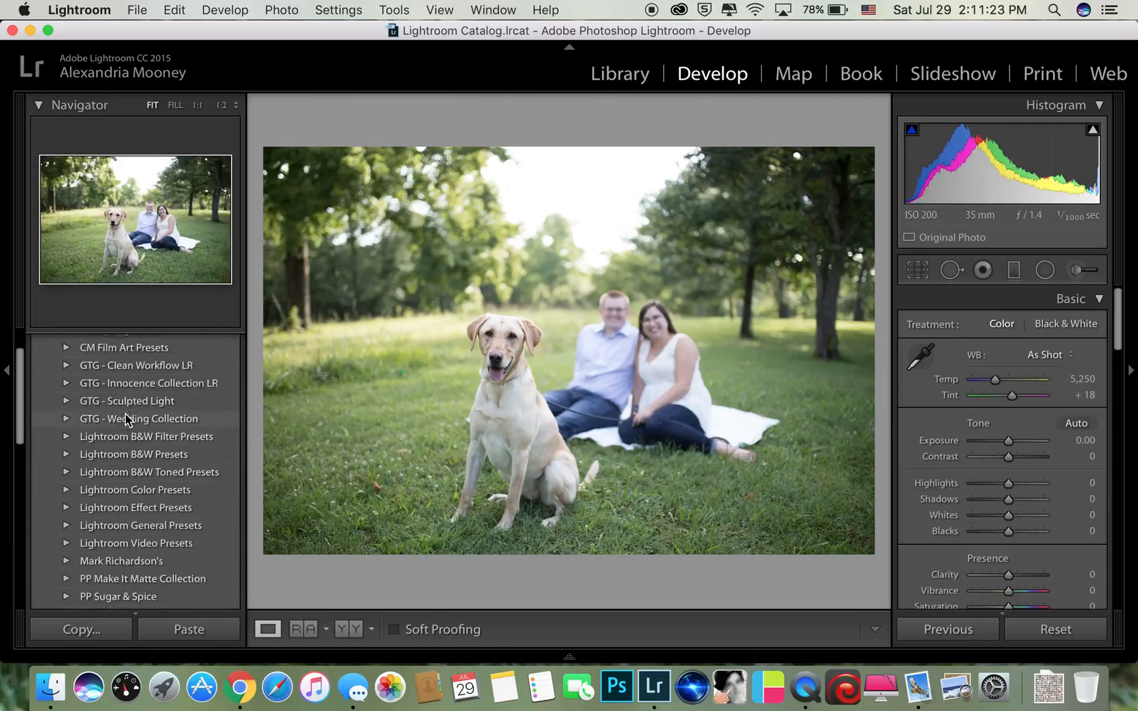
scroll(127, 419, "down", 12)
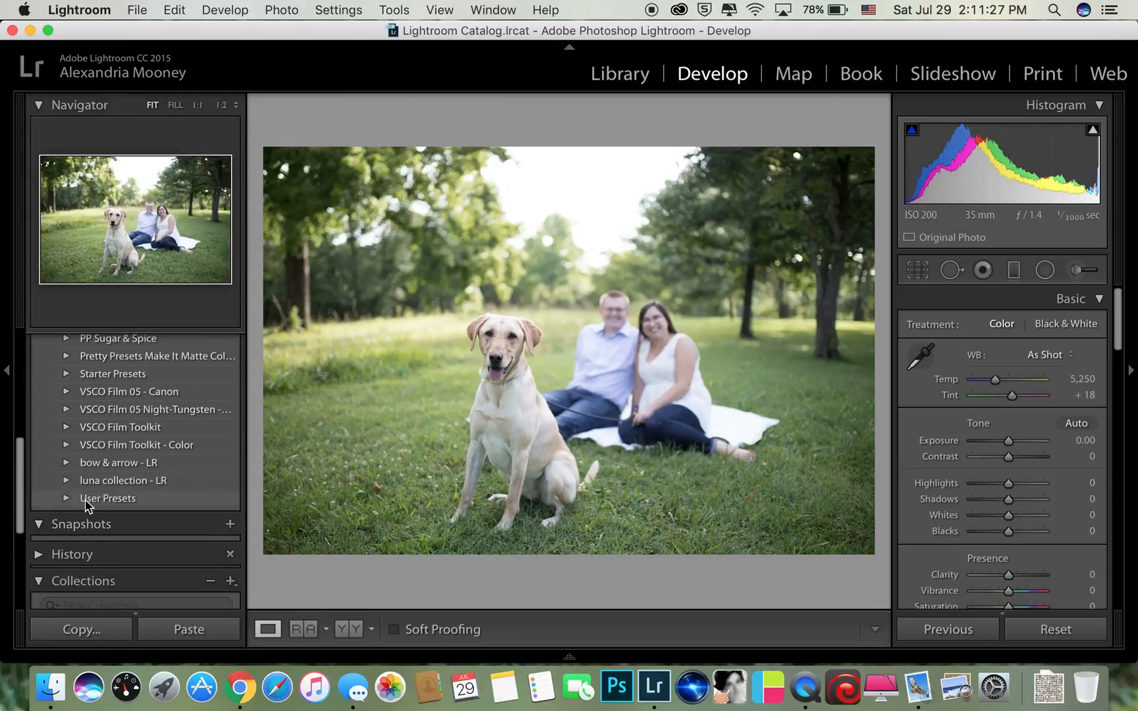
scroll(181, 450, "up", 1)
scroll(183, 445, "up", 6)
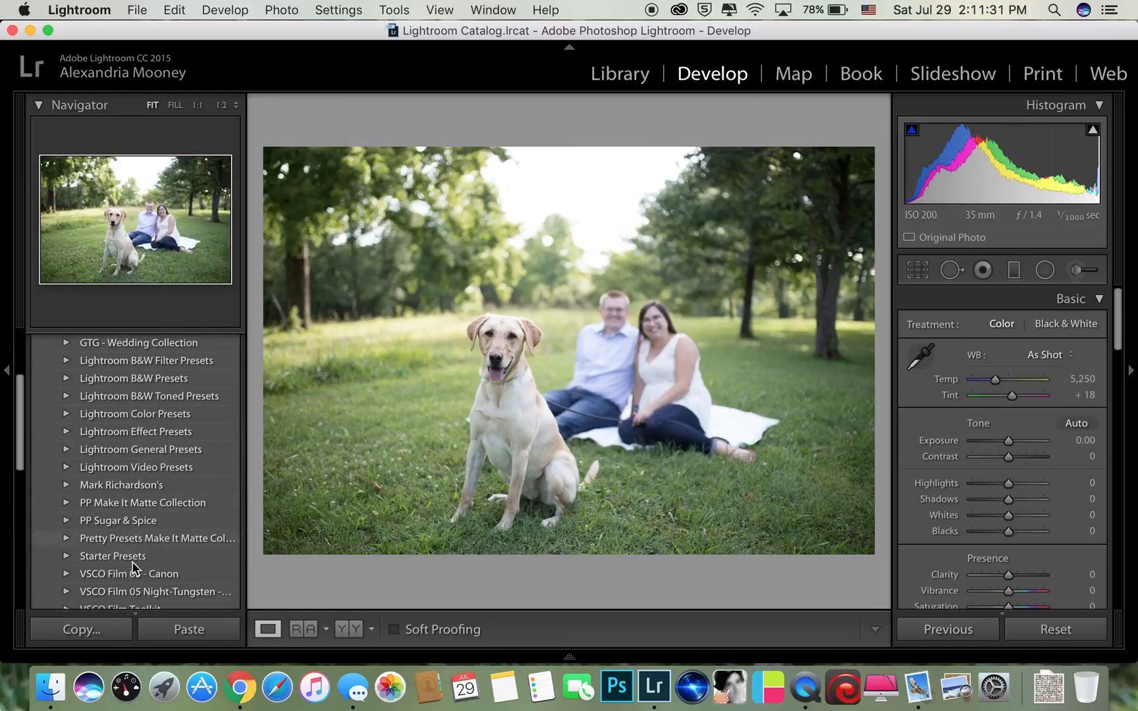
scroll(147, 524, "up", 4)
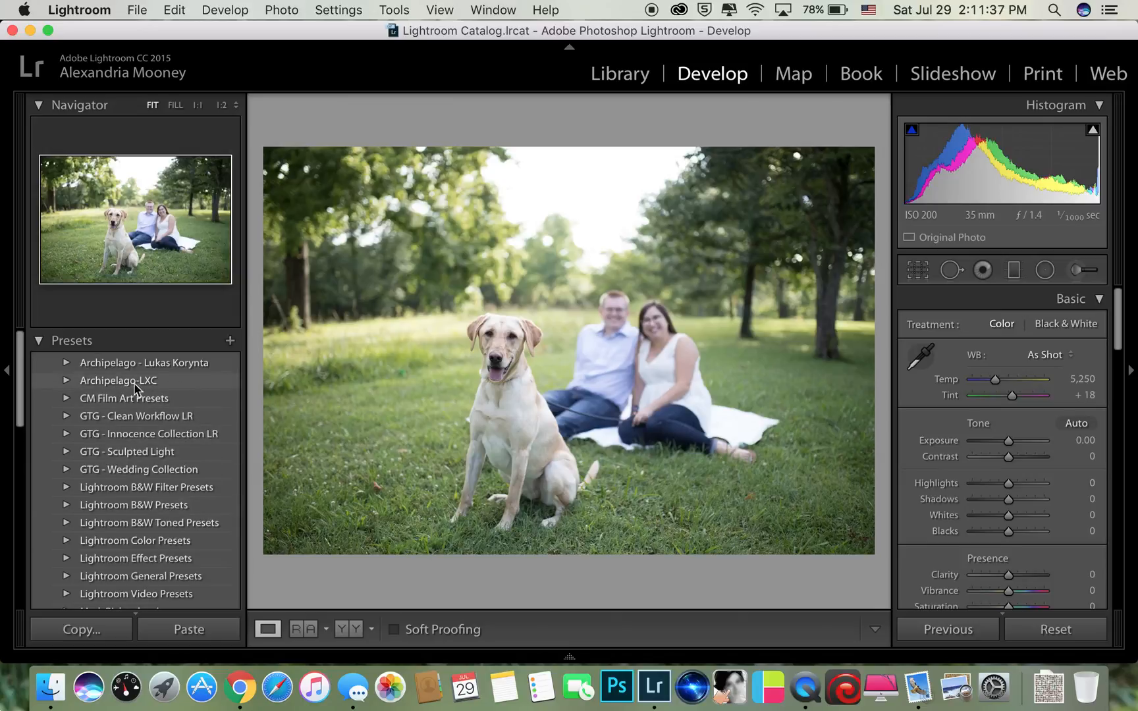
scroll(152, 403, "down", 6)
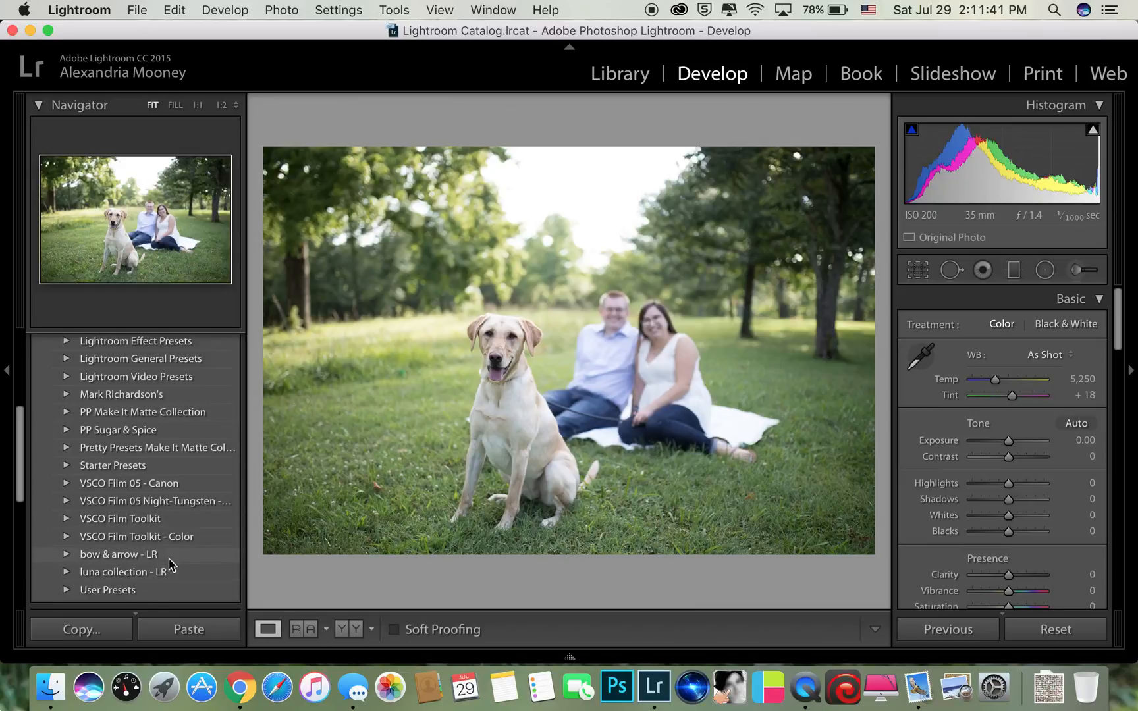
scroll(139, 492, "up", 6)
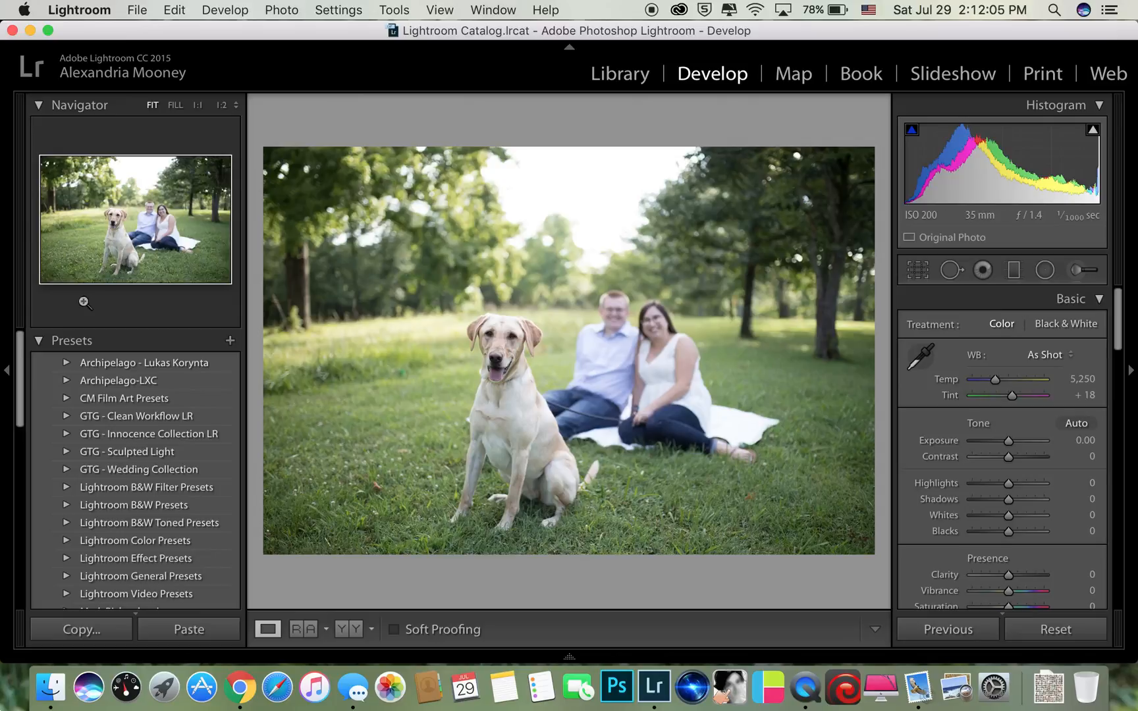
Expand the Archipelago-LXC and Archipelago - Lukas Korynta preset groups and view the presets they contain
left_click(66, 381)
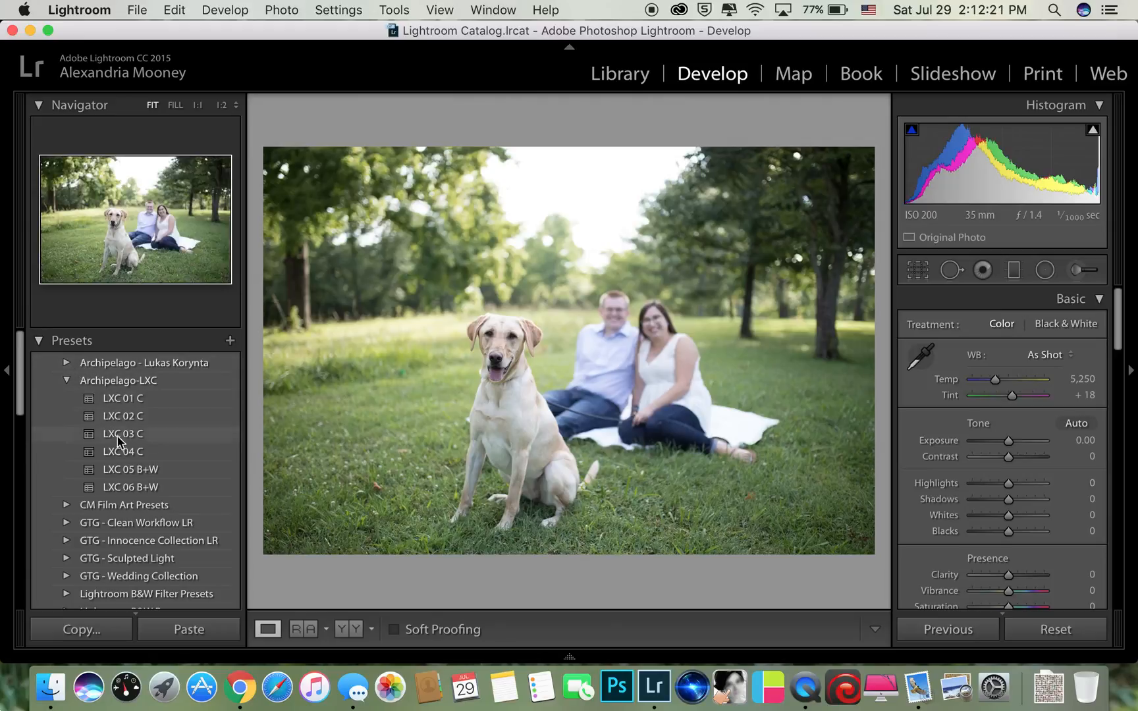
left_click(65, 362)
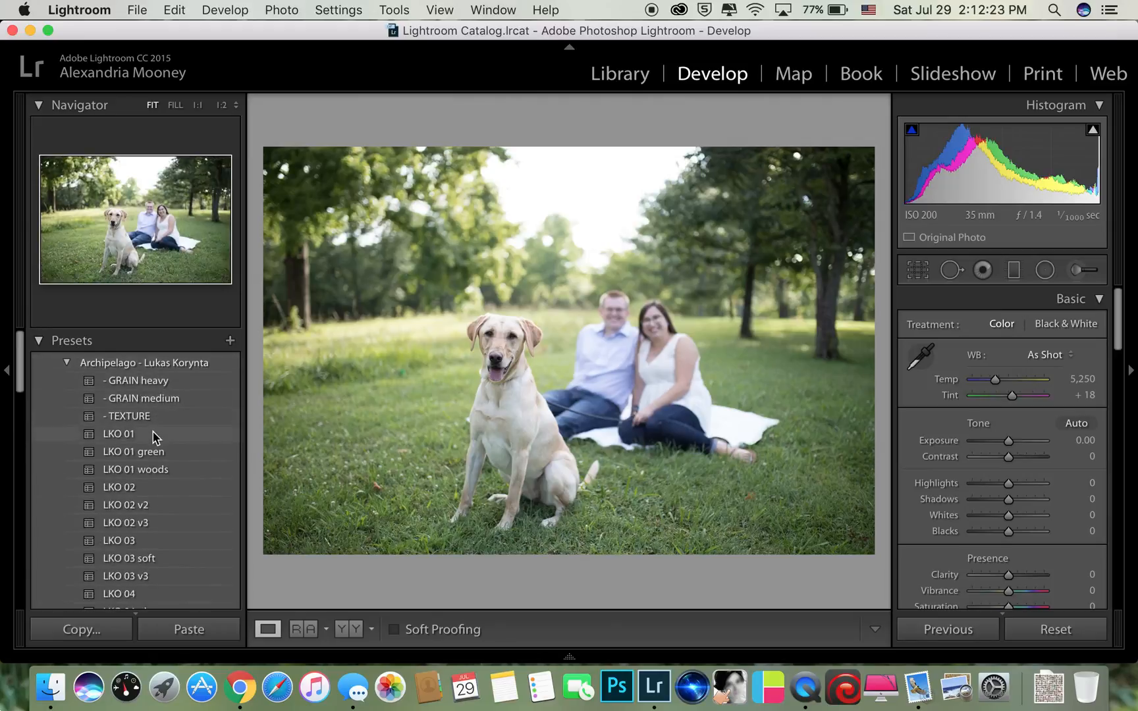
scroll(153, 440, "down", 1)
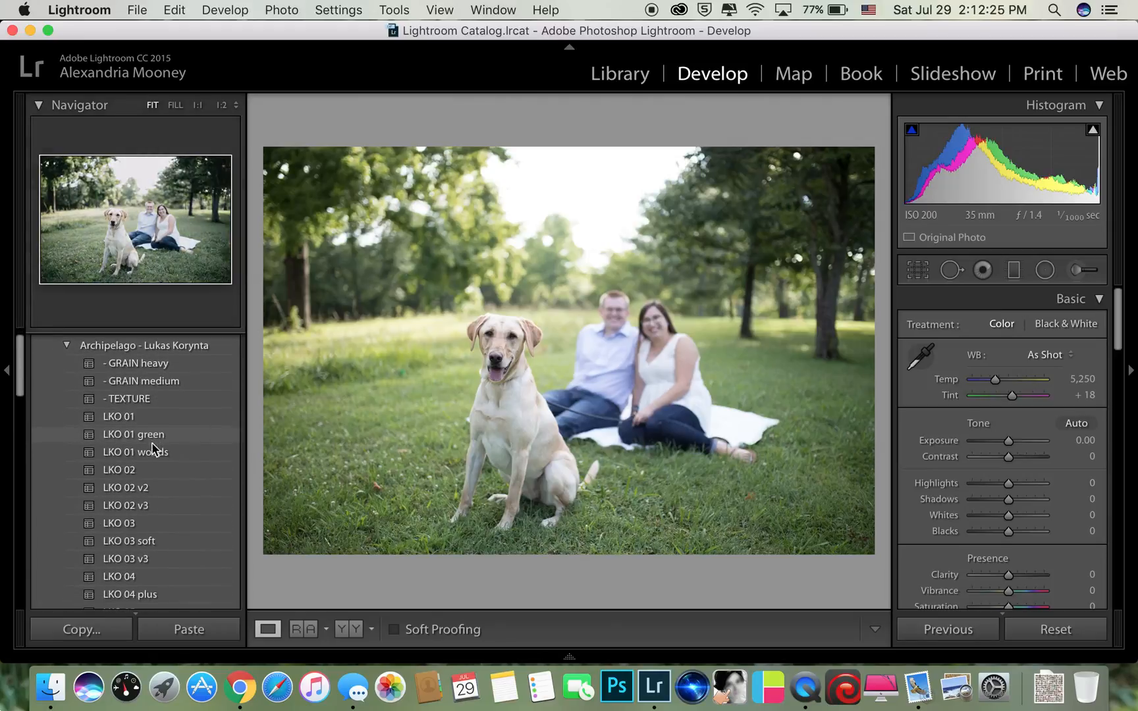
Apply the LKO 02 preset from the Lukas Korynta group and set Exposure to -0.35
scroll(148, 471, "down", 1)
scroll(148, 473, "down", 1)
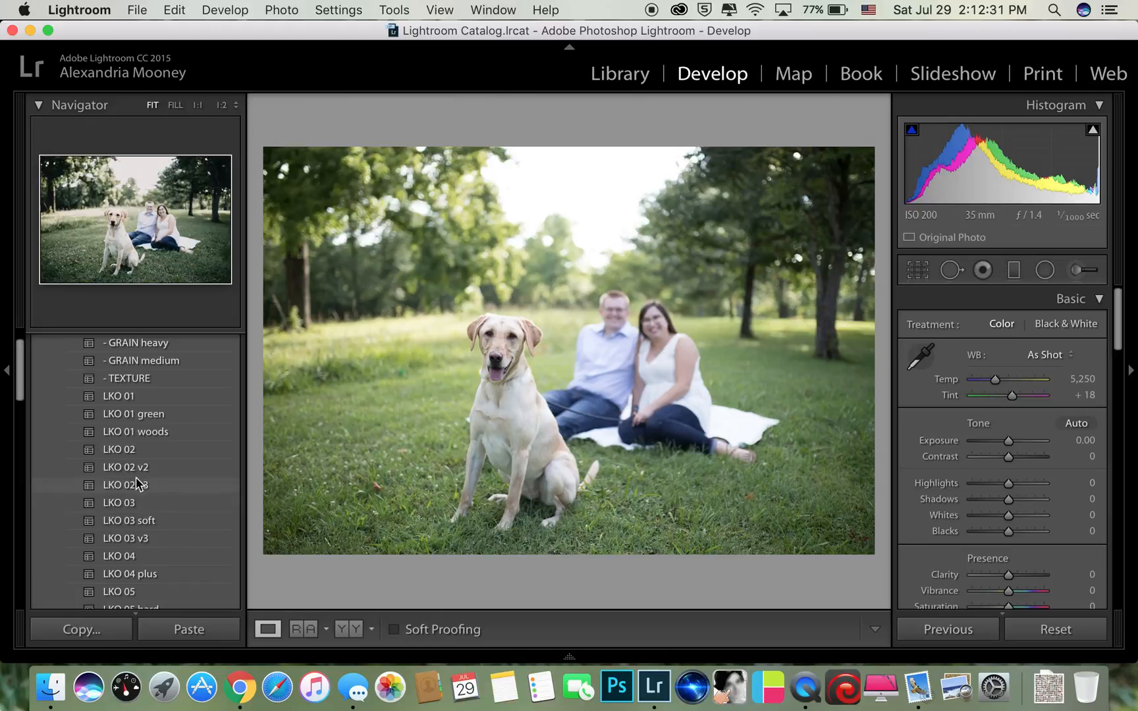
left_click(134, 454)
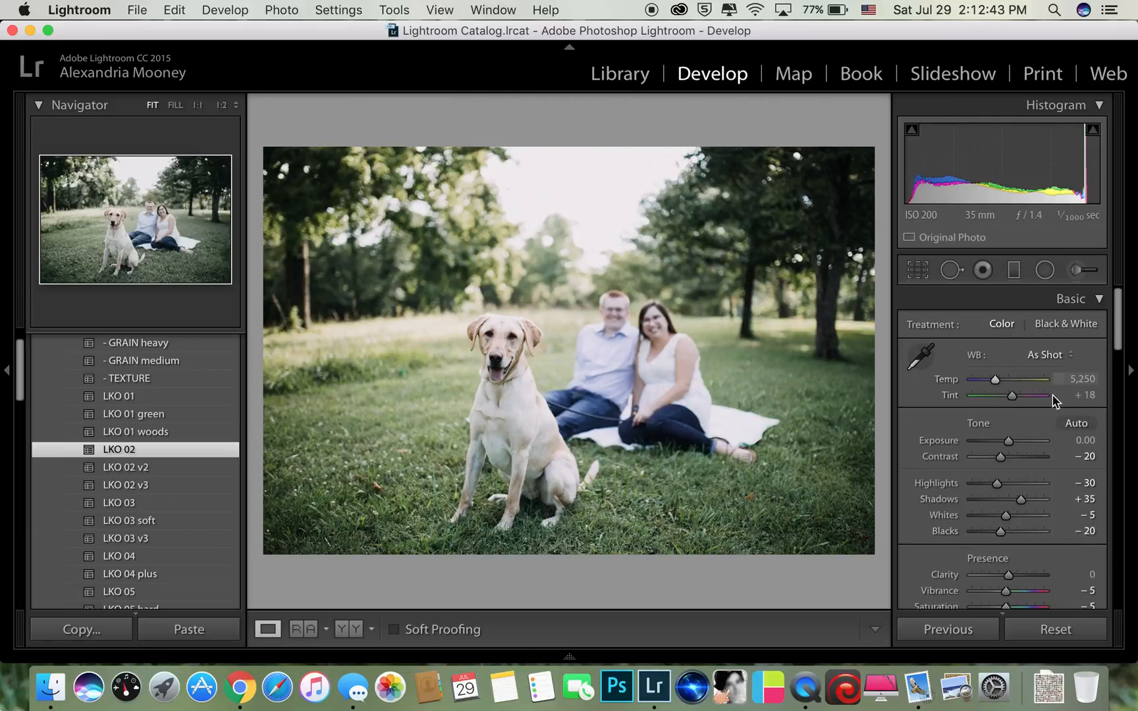
left_click(1011, 444)
left_click_drag(1011, 441, 1007, 442)
Set the photo's Vibrance to +50 and Clarity to +7
scroll(1013, 430, "down", 1)
scroll(1013, 427, "down", 3)
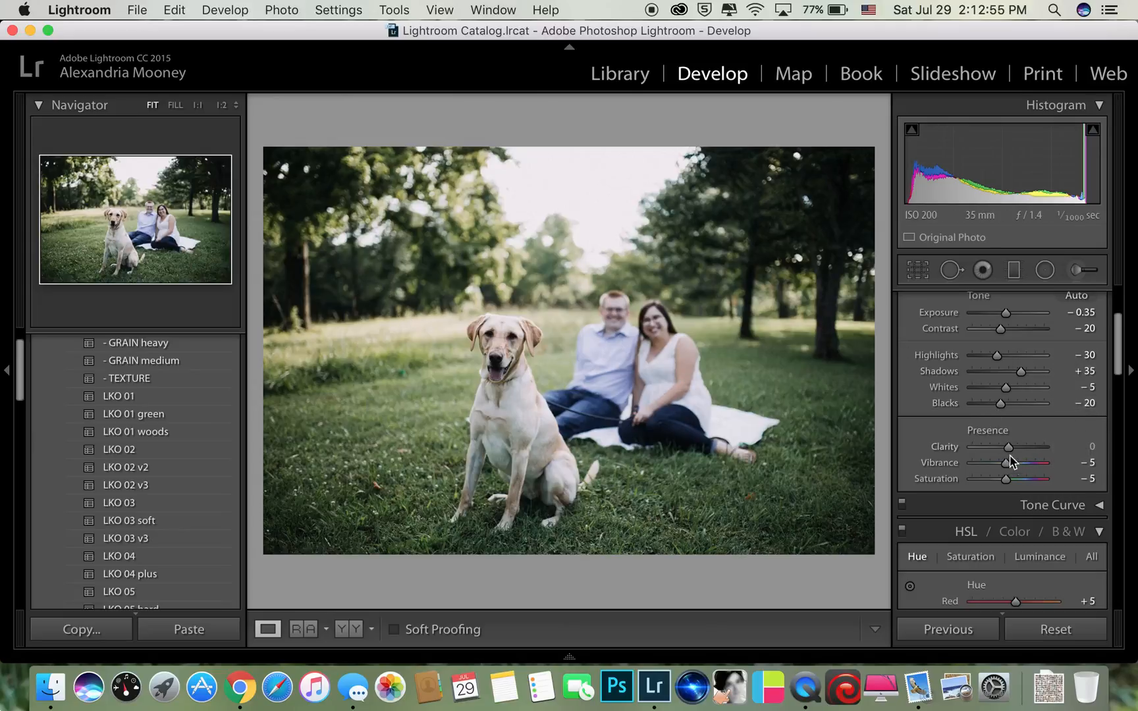
left_click_drag(1008, 463, 1027, 465)
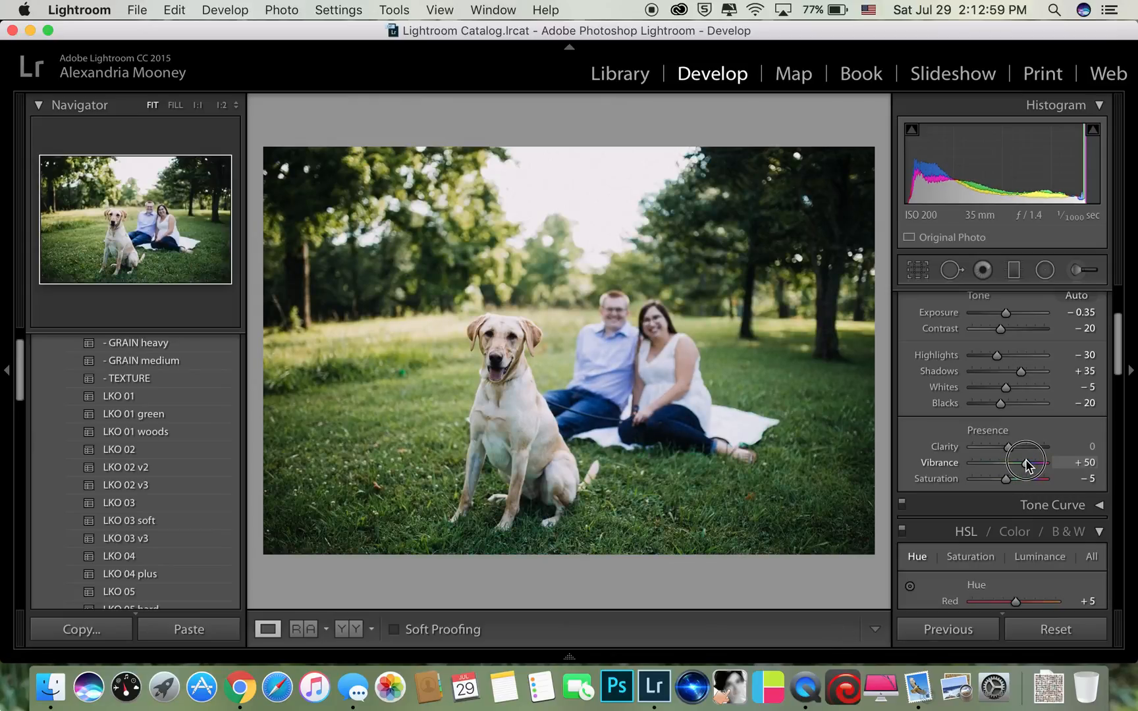
scroll(1018, 461, "up", 1)
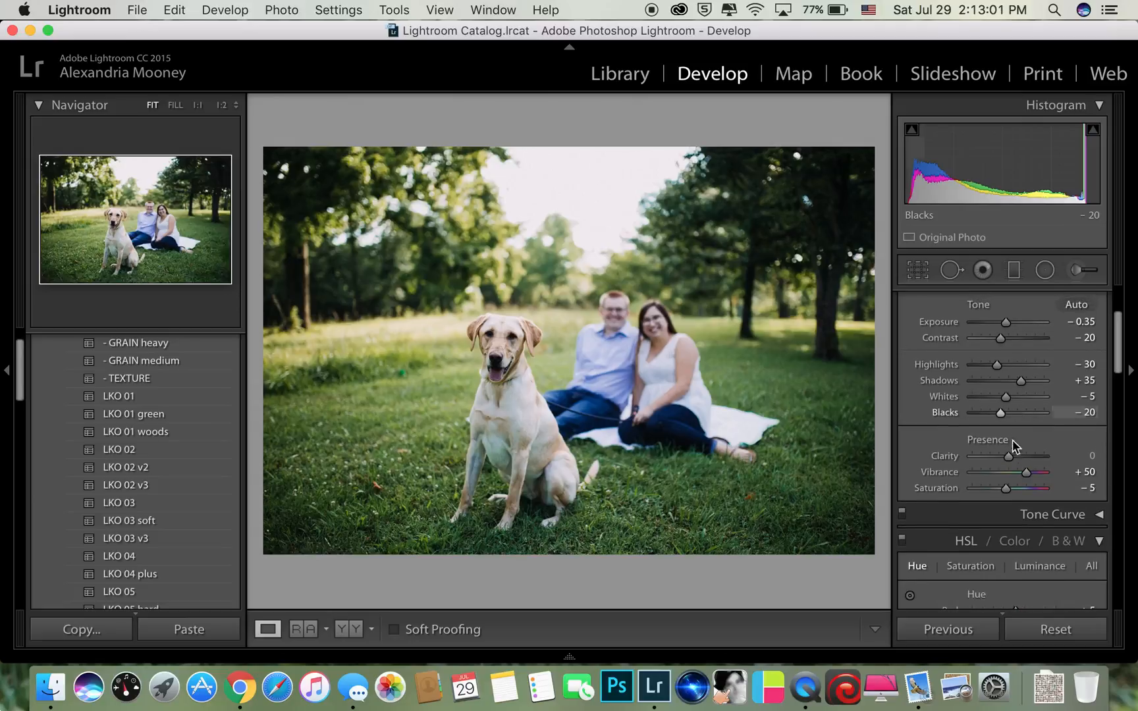
left_click_drag(1011, 459, 1013, 459)
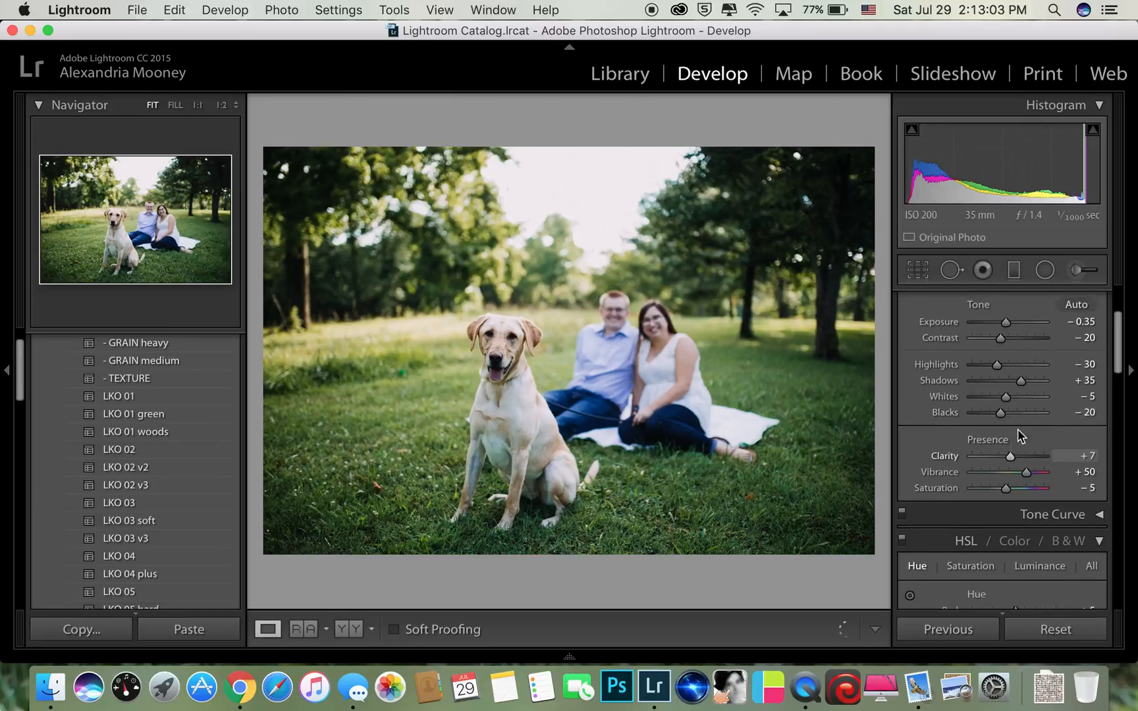
Set the Sharpening Amount to 31 and the Luminance noise reduction to 9
scroll(1024, 387, "down", 10)
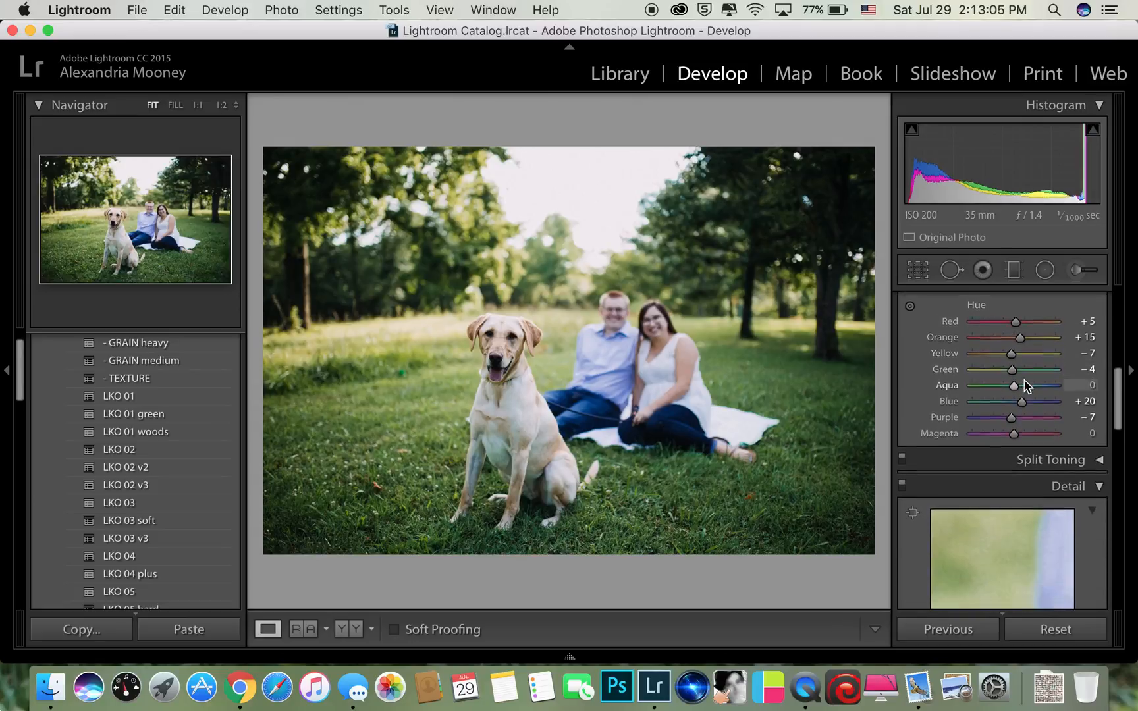
scroll(1024, 386, "down", 6)
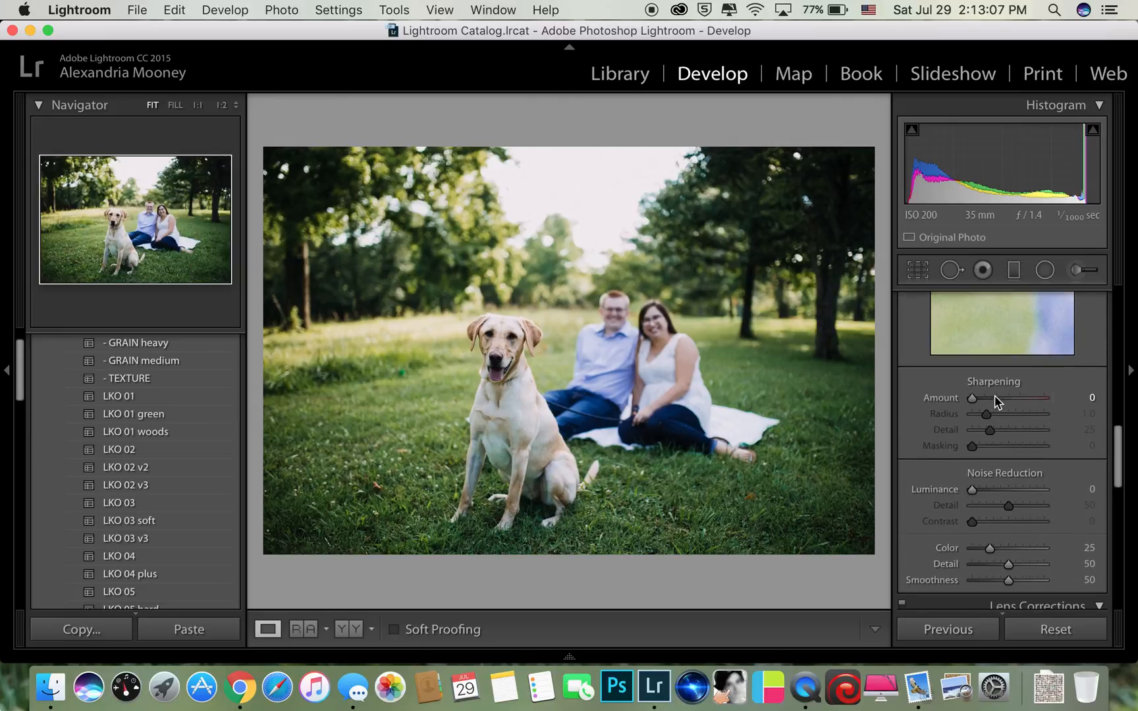
left_click(987, 399)
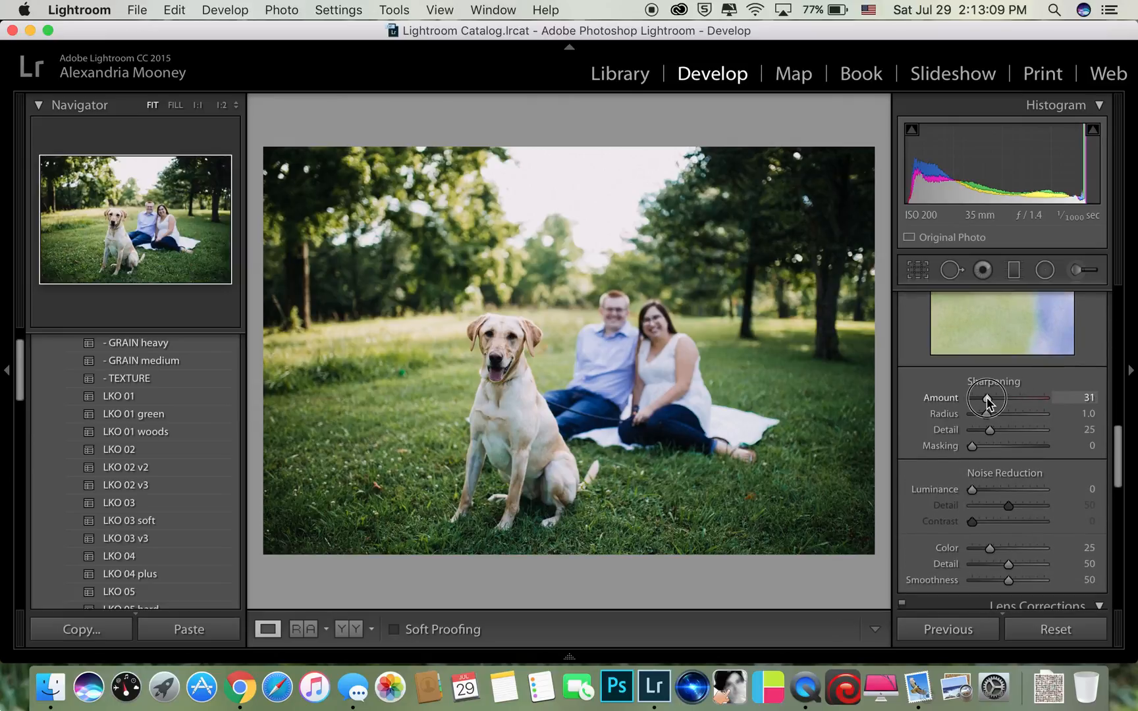
left_click(976, 491)
left_click_drag(981, 497, 983, 497)
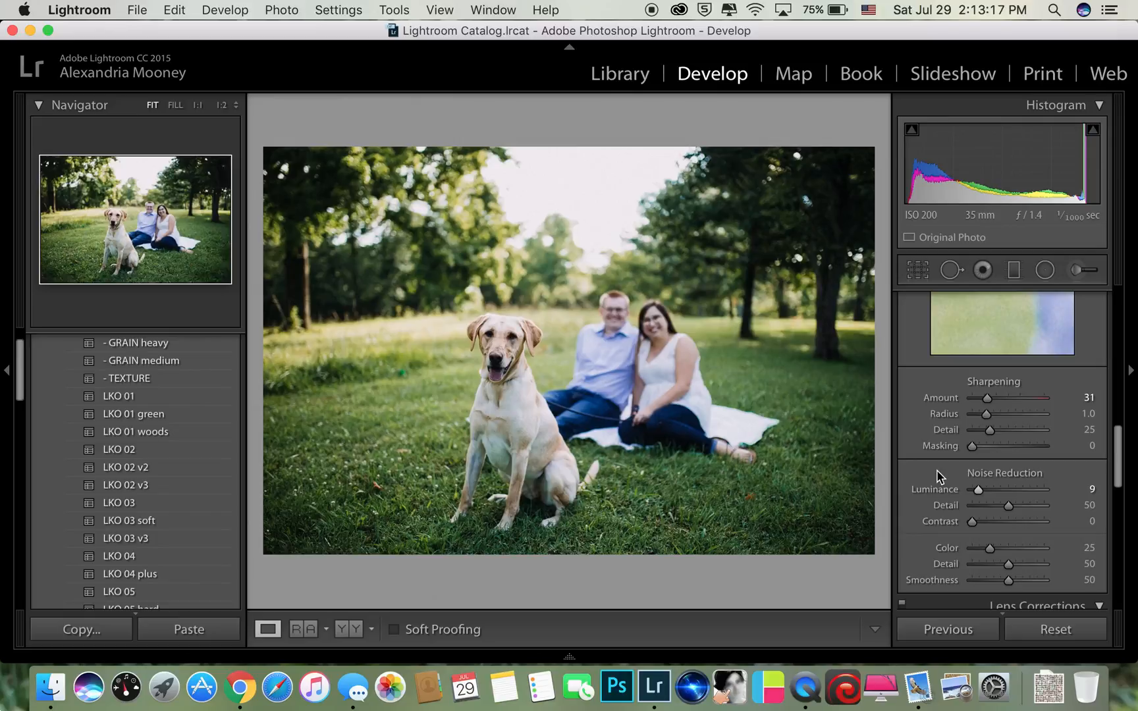
Turn off Enable Profile Corrections for the lens and set the Grain Amount to 5
scroll(937, 470, "down", 5)
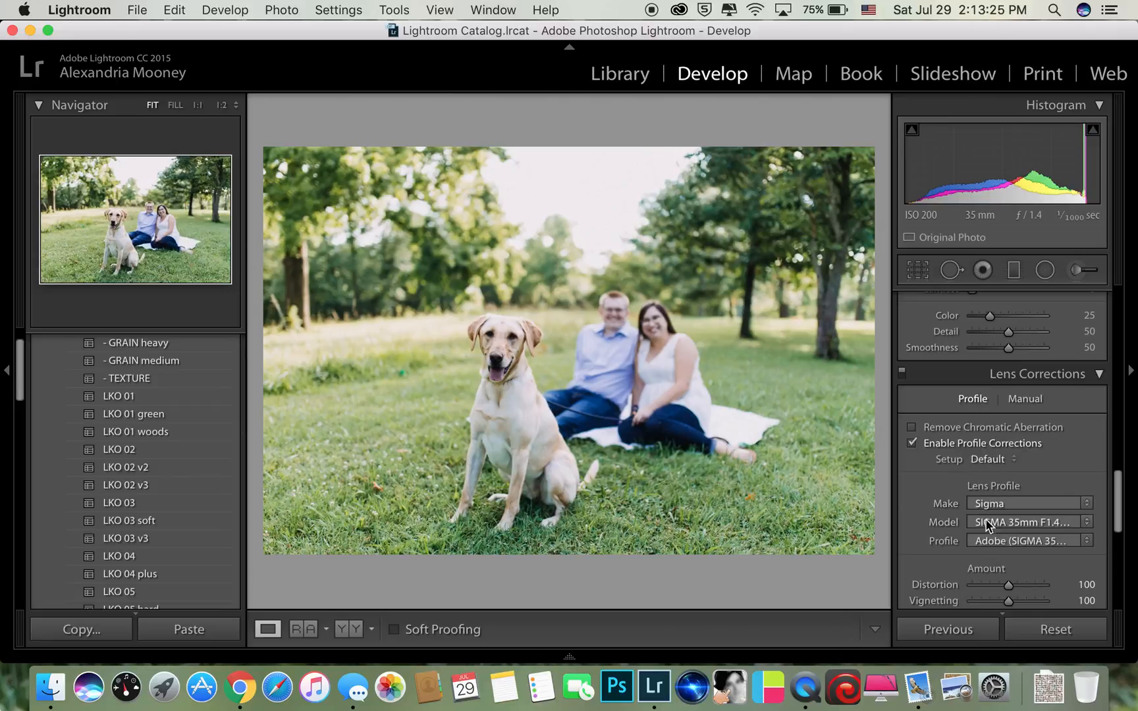
left_click(913, 443)
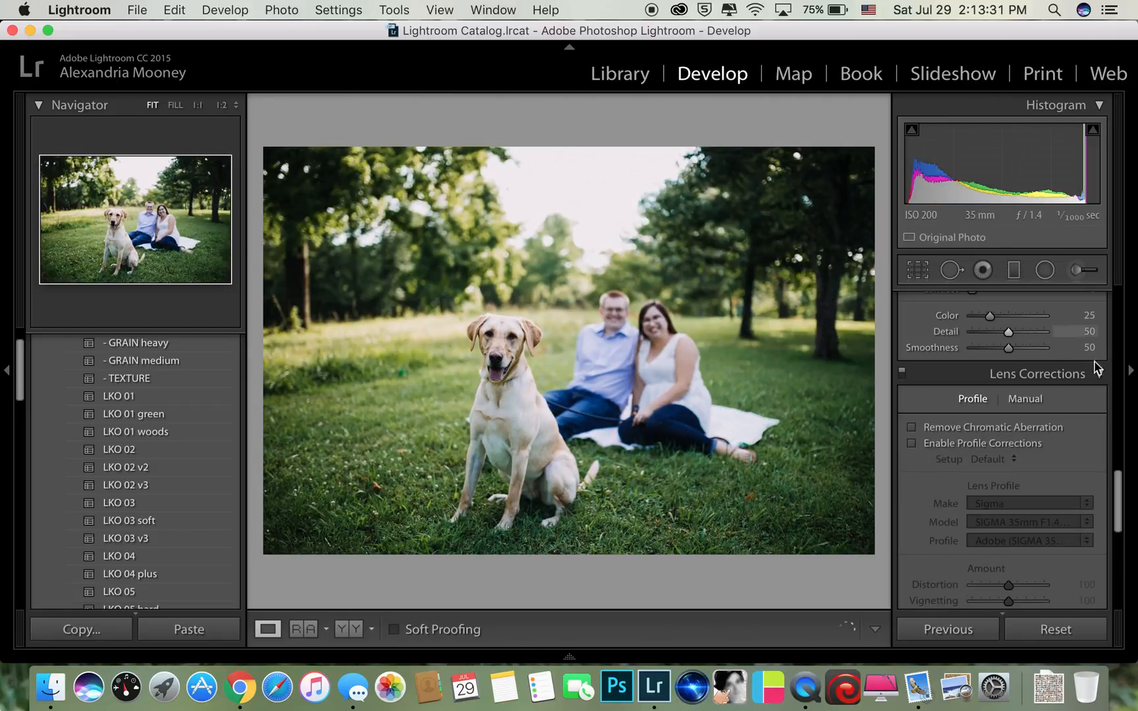
scroll(967, 455, "down", 10)
scroll(968, 462, "down", 3)
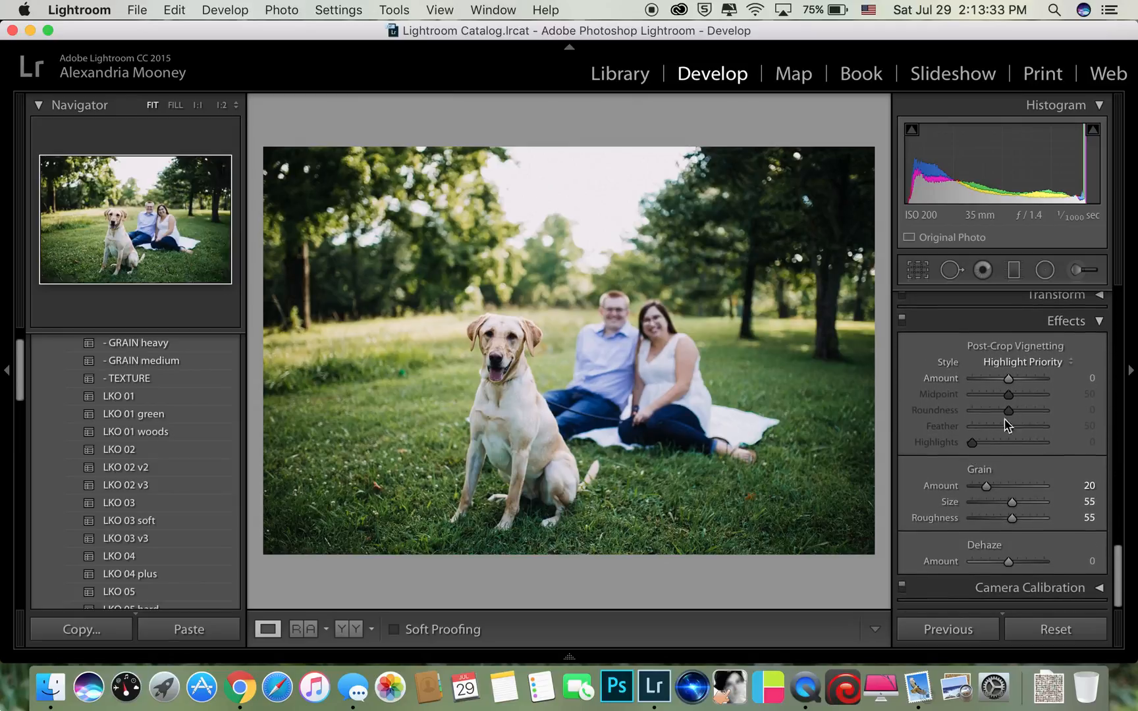
left_click(986, 489)
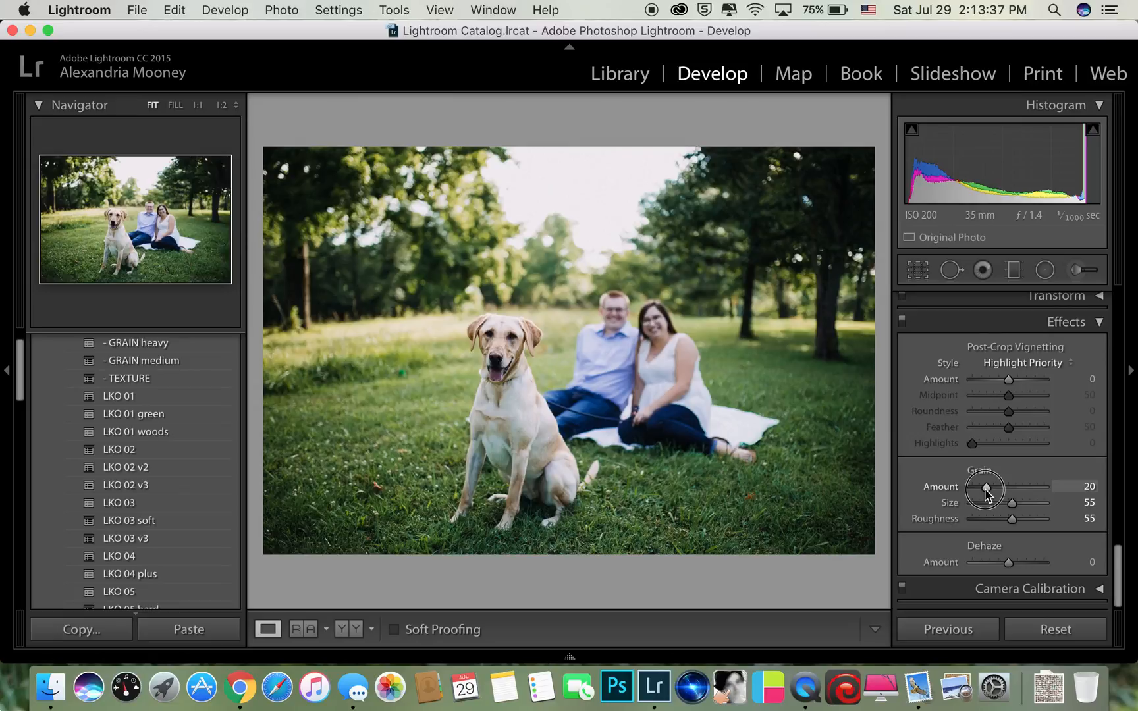
left_click_drag(986, 493, 976, 494)
left_click(975, 494)
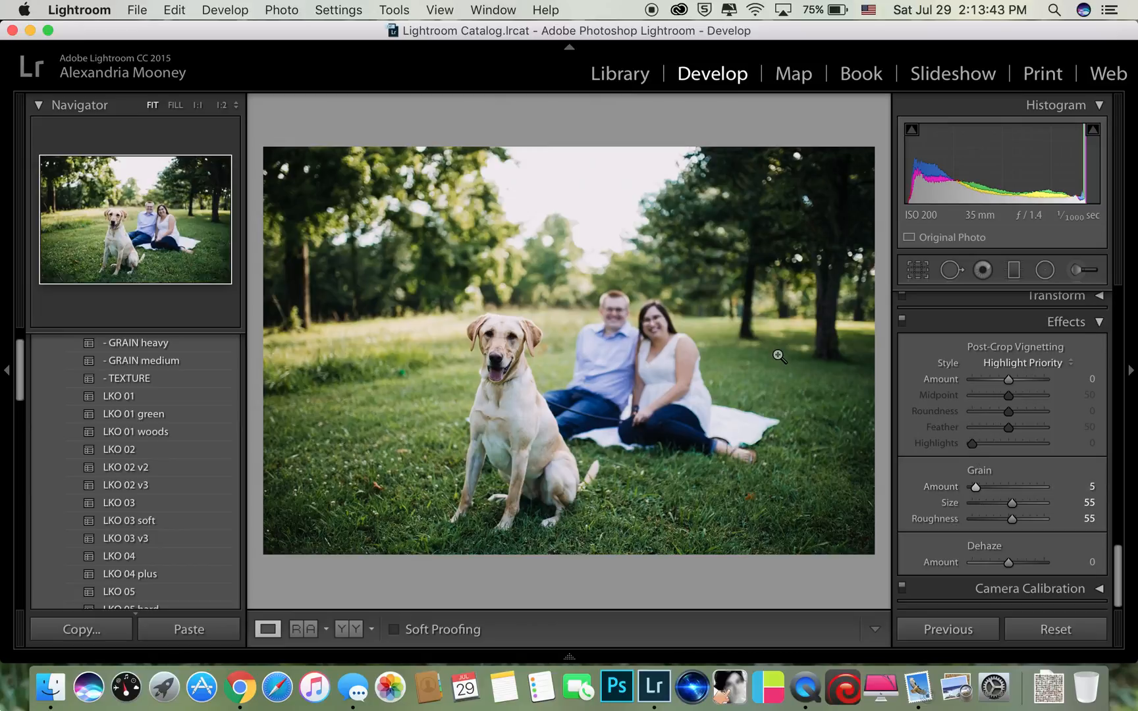
Crop the photo slightly inward from its upper-left corner, keeping the Original aspect ratio
scroll(995, 403, "up", 20)
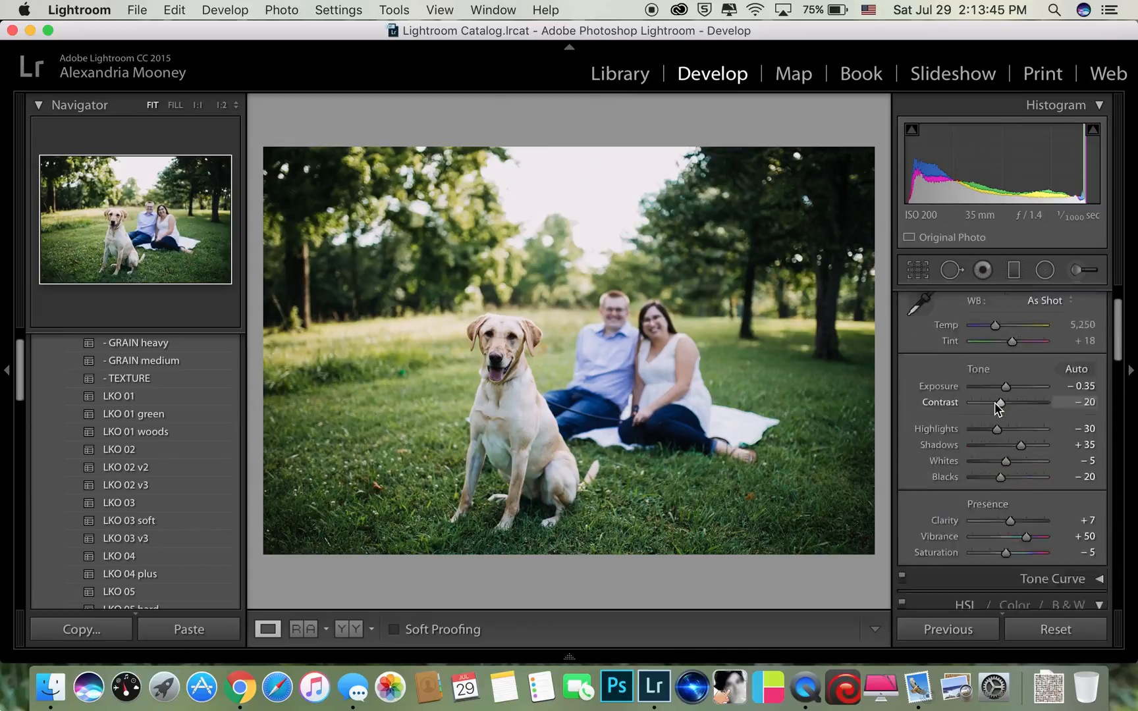
left_click(918, 270)
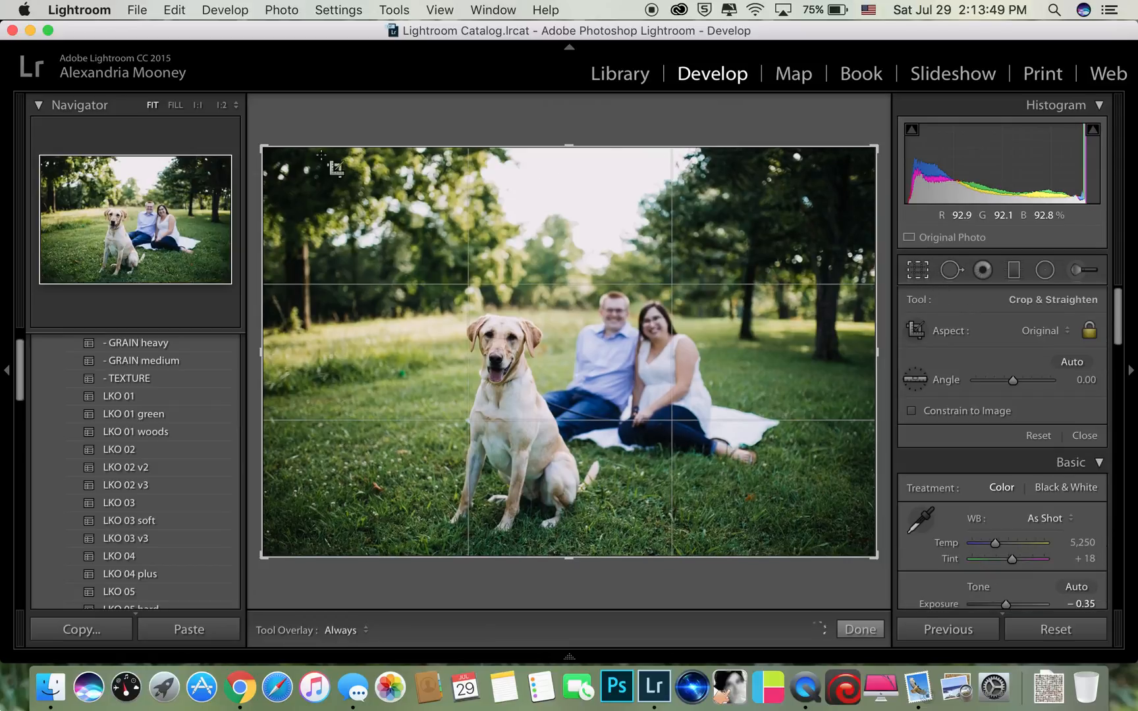
left_click_drag(263, 147, 283, 159)
key("Return")
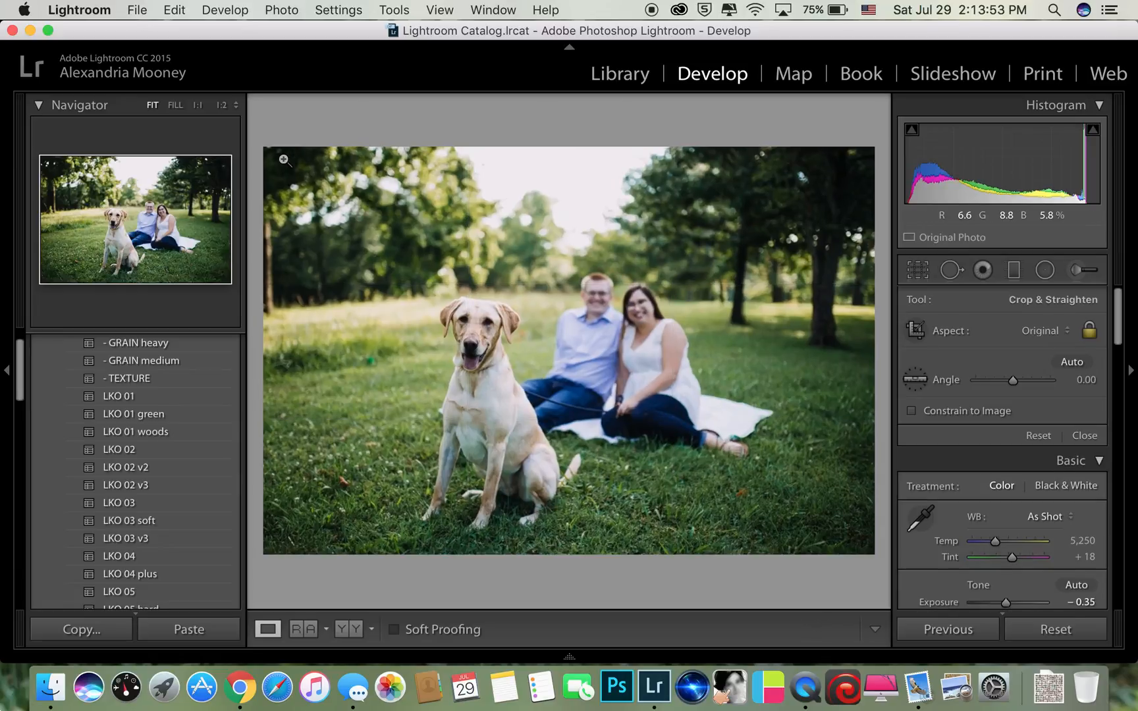
Try cropping in the photo's right side with the aspect ratio unlocked
left_click(922, 273)
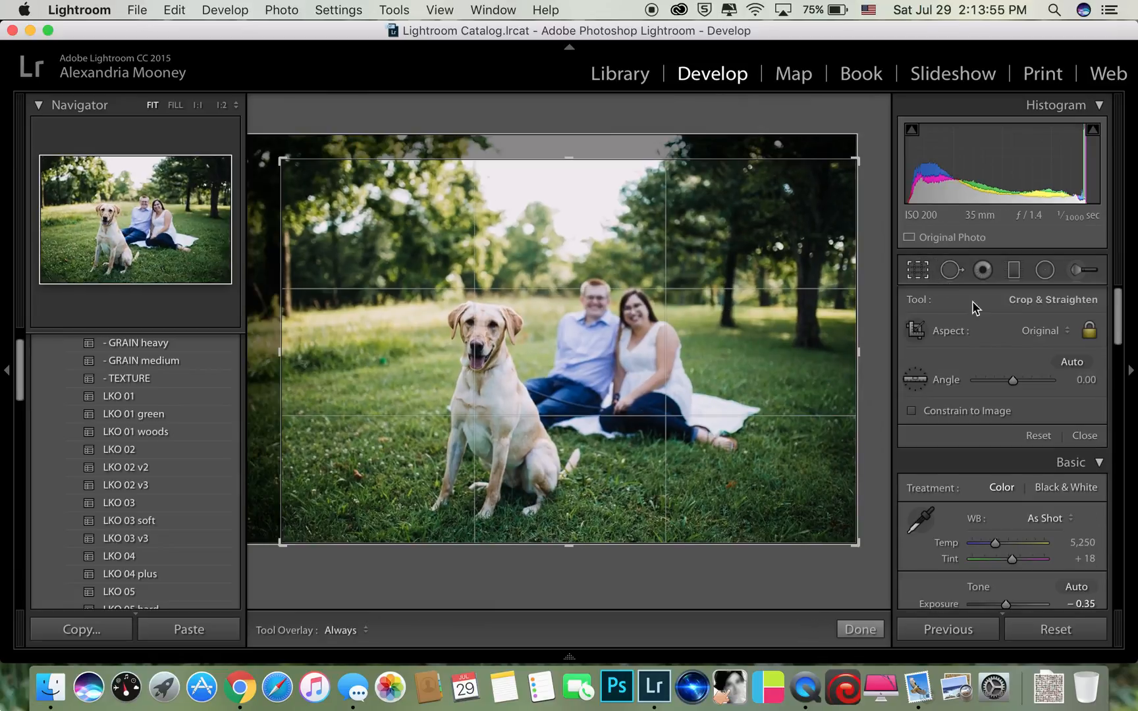
left_click(1042, 333)
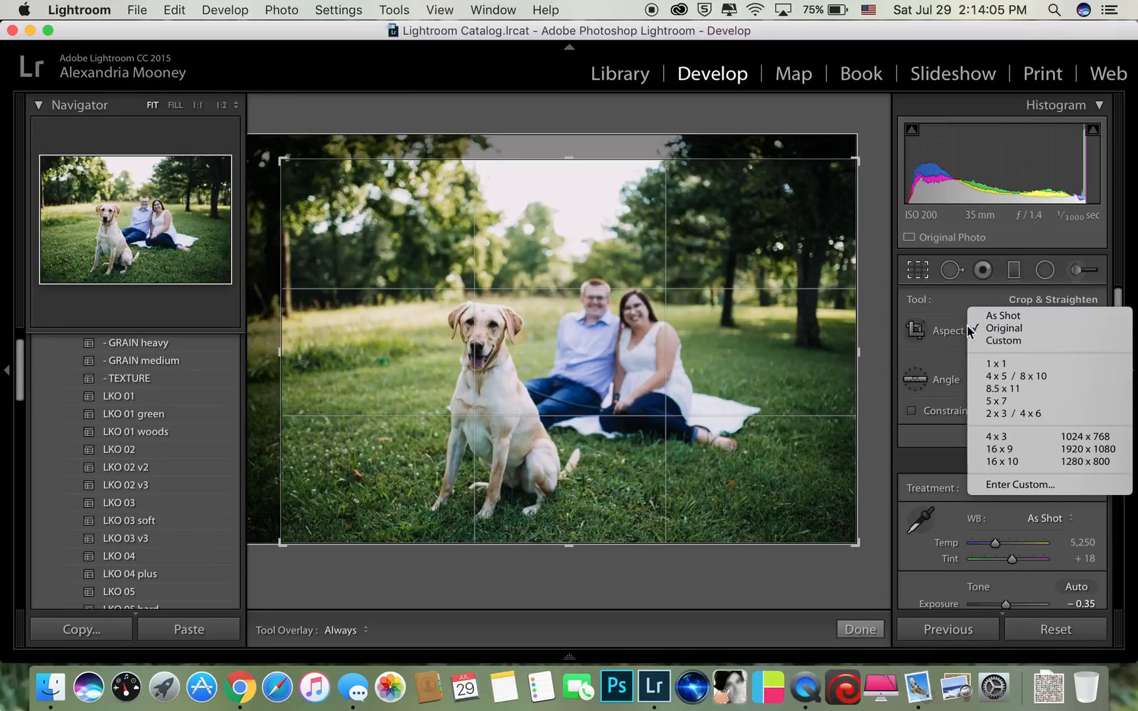
left_click(961, 307)
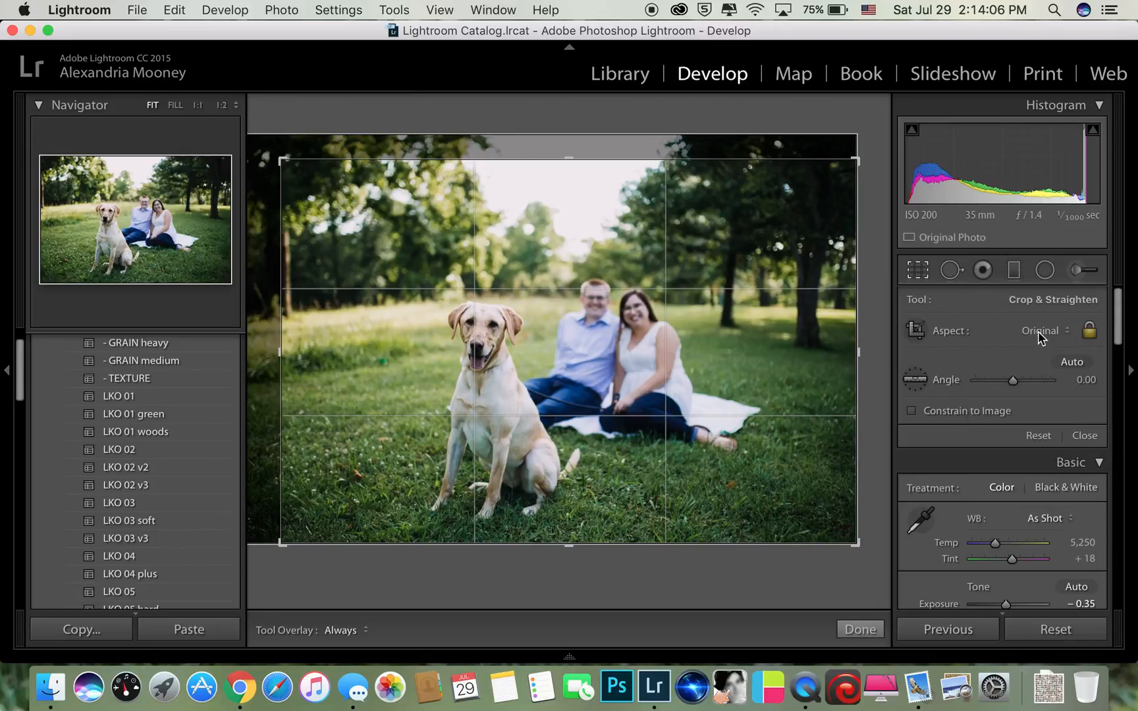
left_click(1088, 332)
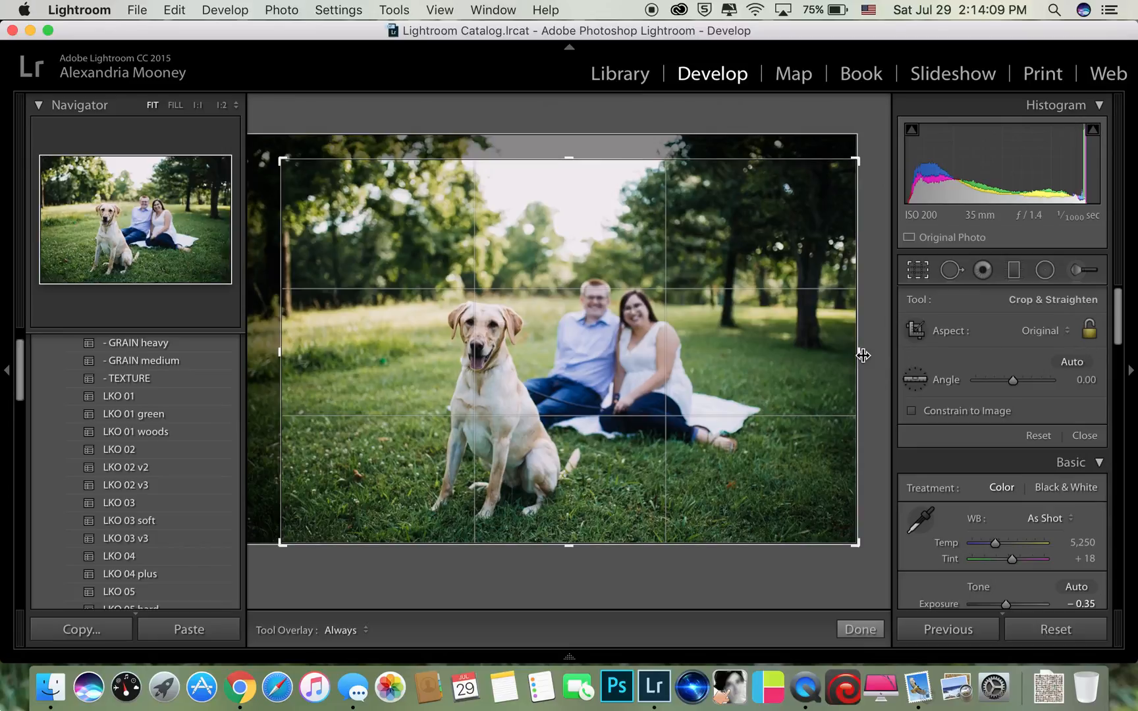
left_click_drag(859, 354, 712, 356)
left_click_drag(634, 353, 941, 380)
left_click(1091, 338)
left_click(1091, 333)
left_click(861, 630)
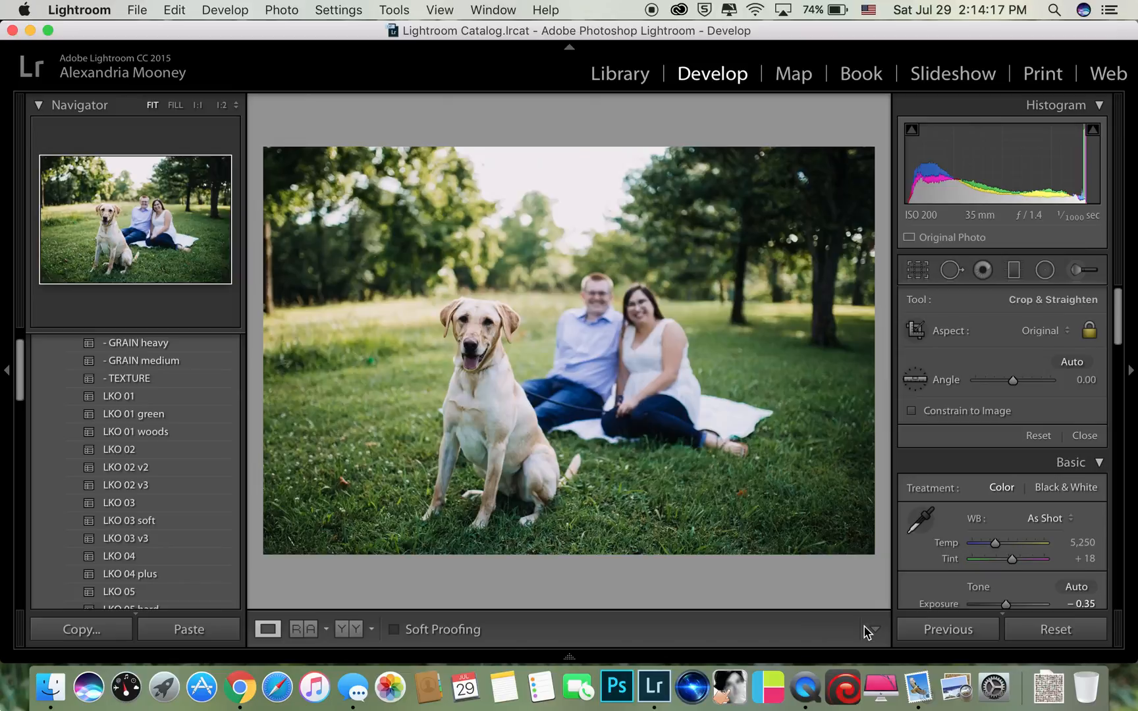
Remove the orange leaf from the grass near the photo's lower-right corner using Spot Removal in Heal mode at 1:1 zoom
left_click(957, 276)
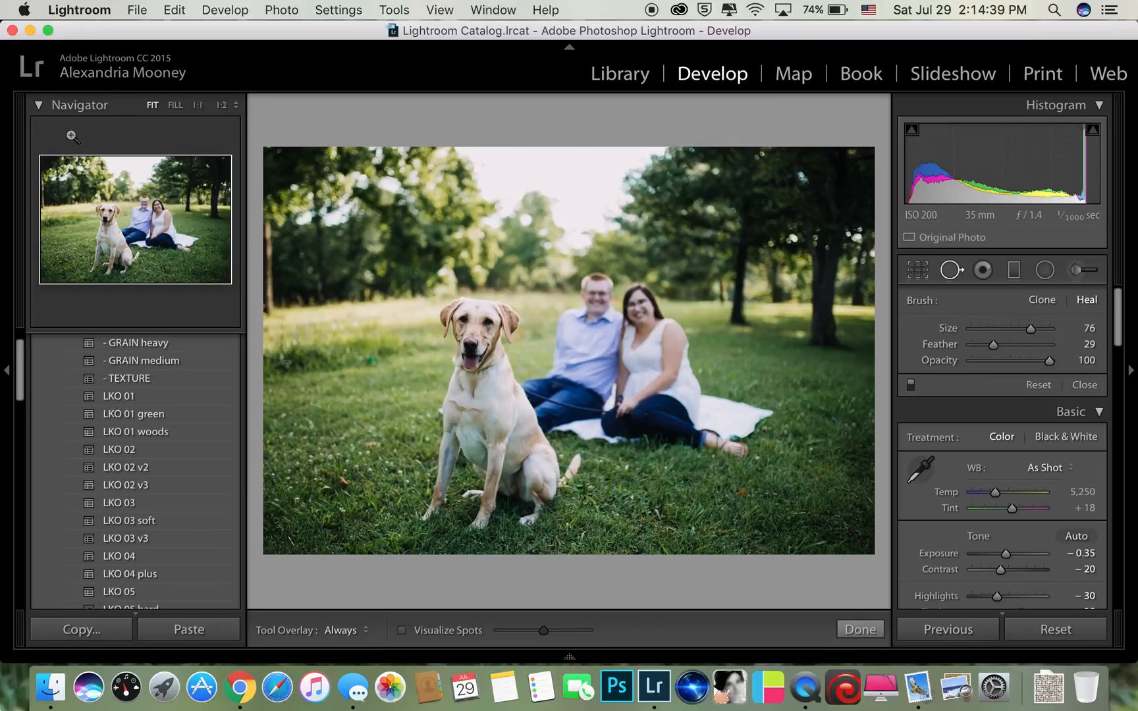
left_click(197, 105)
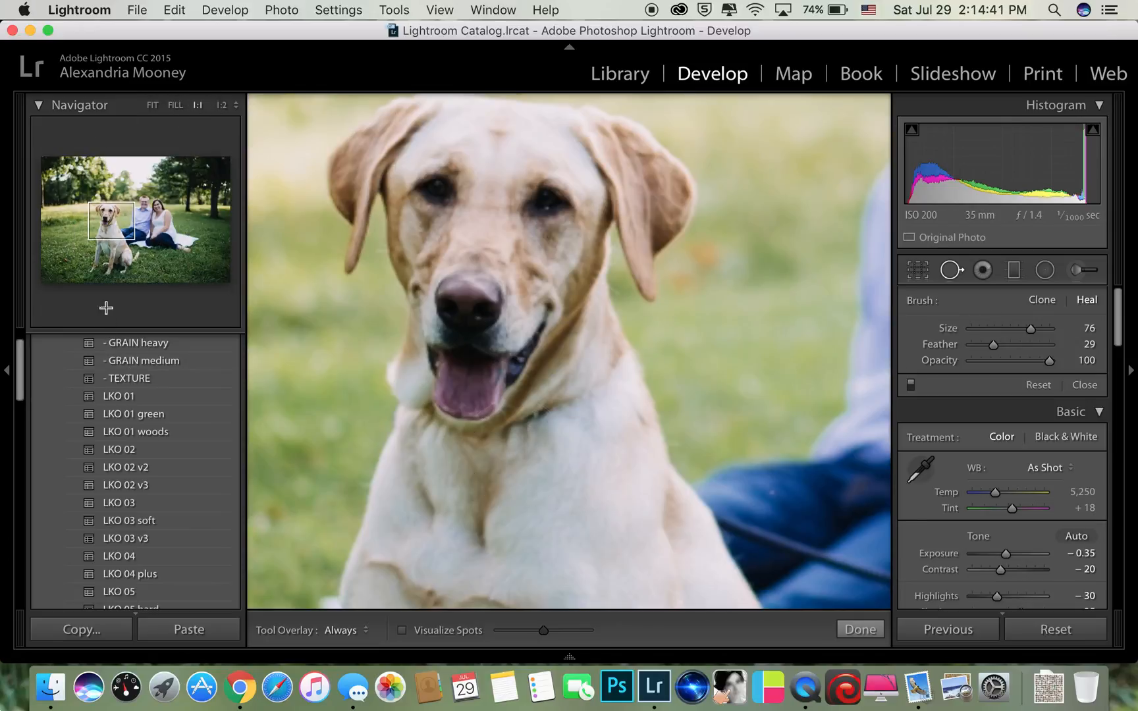
left_click_drag(126, 231, 193, 264)
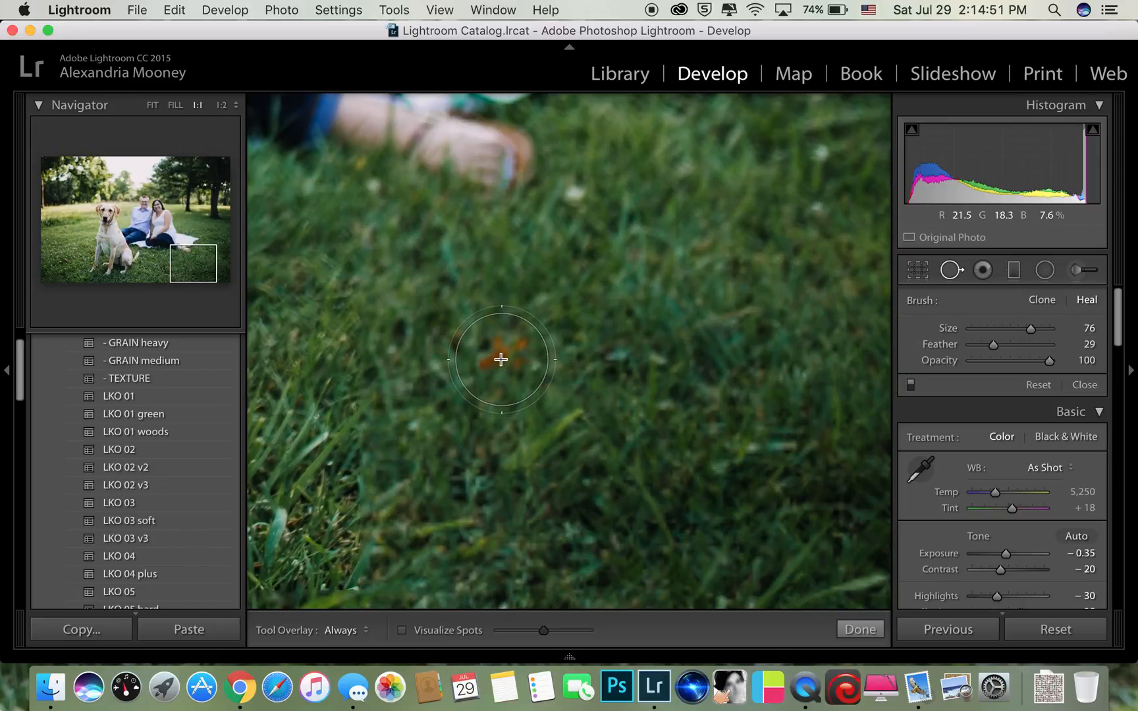
left_click(501, 359)
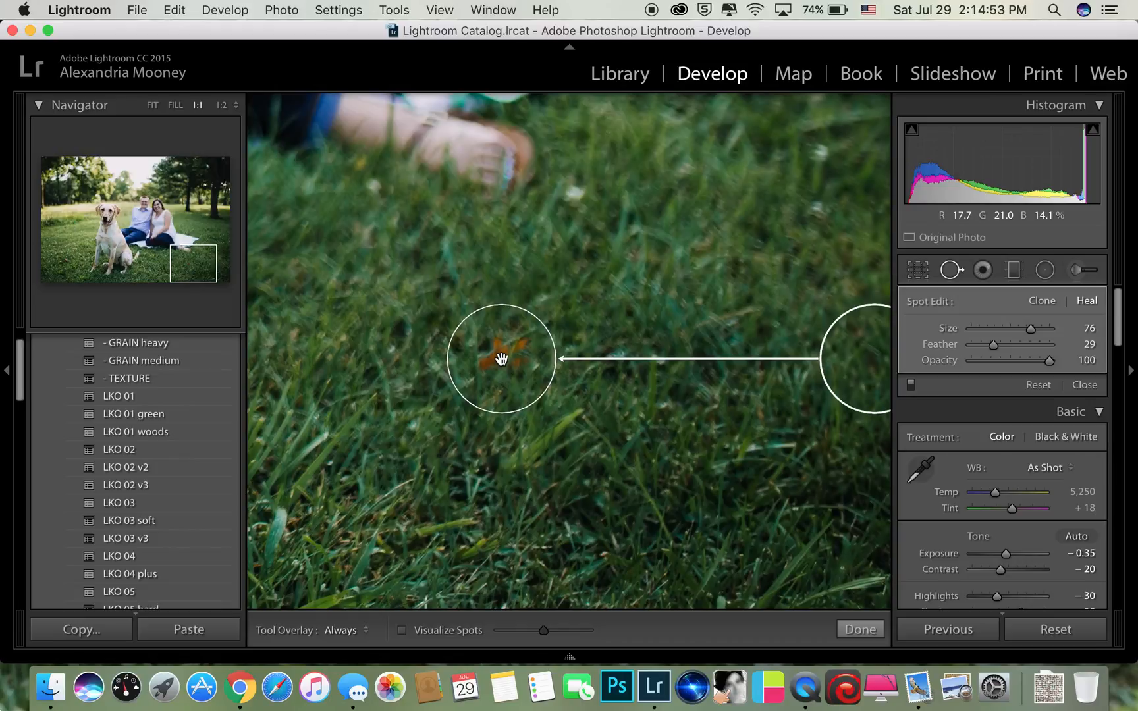
left_click(198, 270)
left_click_drag(198, 270, 208, 266)
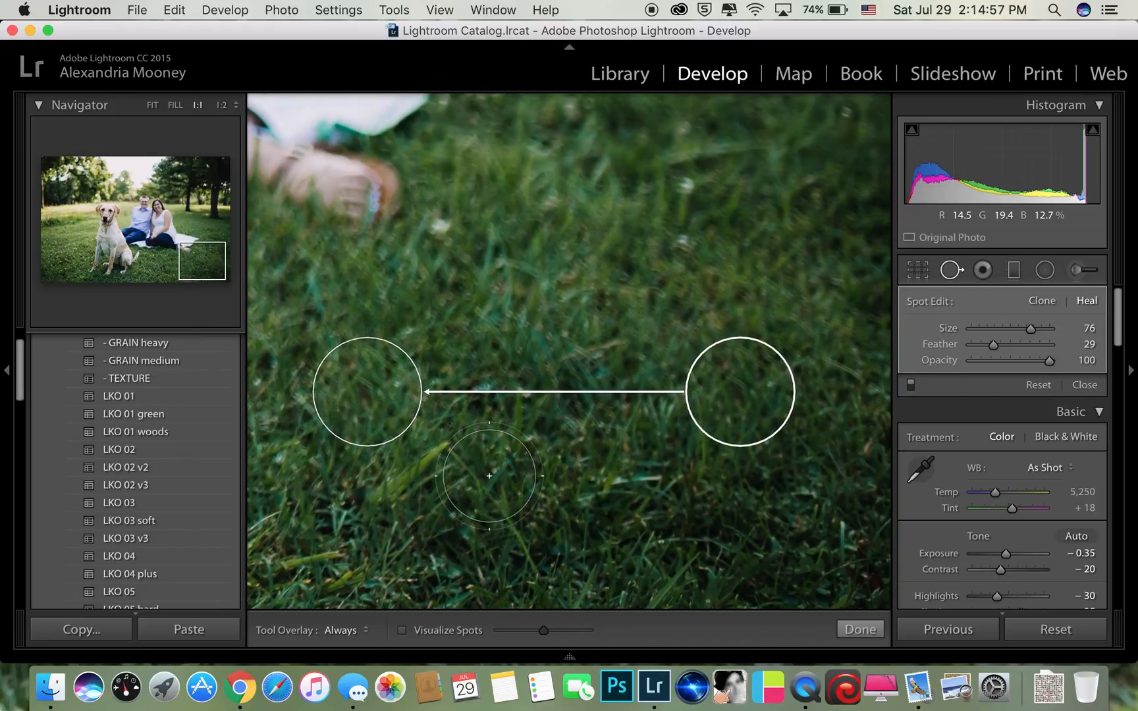
left_click(860, 630)
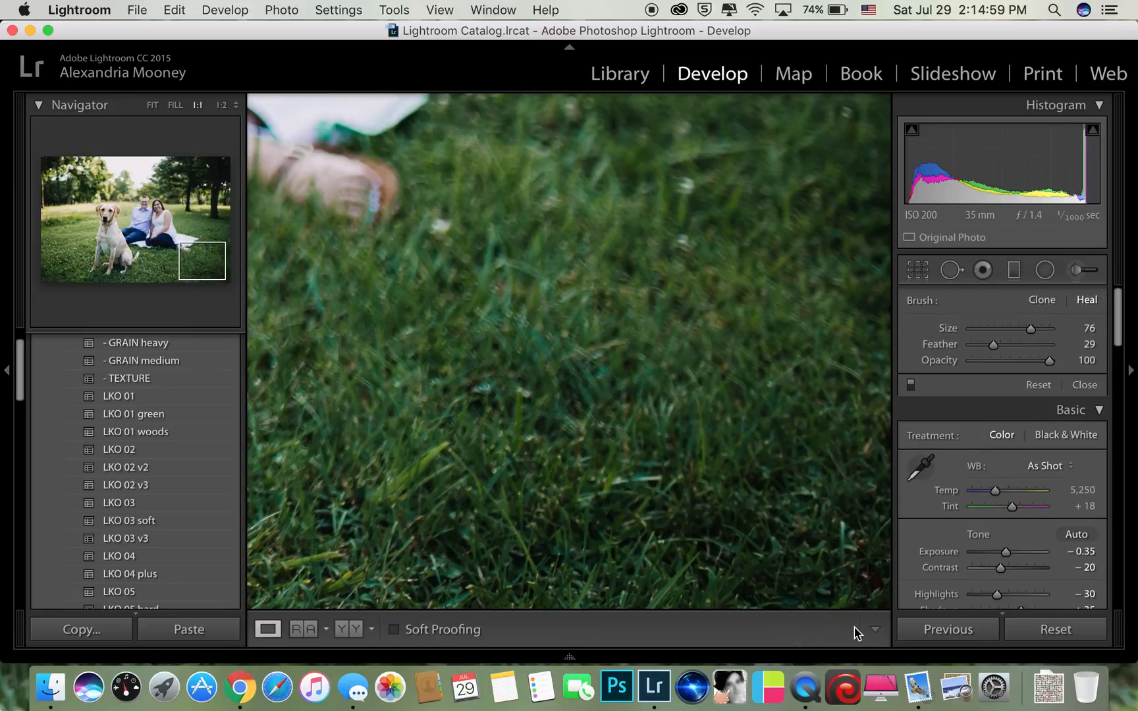
Heal the spot in the grass left of the dog's legs, sampling from the grass just to its right
left_click(152, 105)
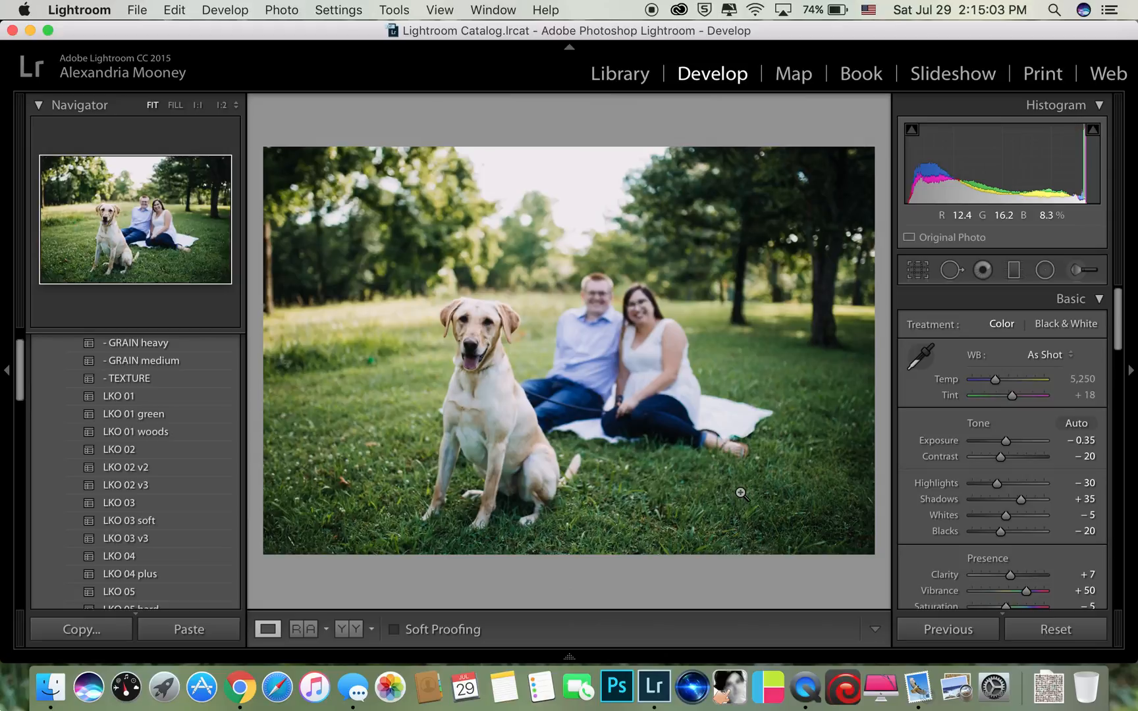
left_click(951, 270)
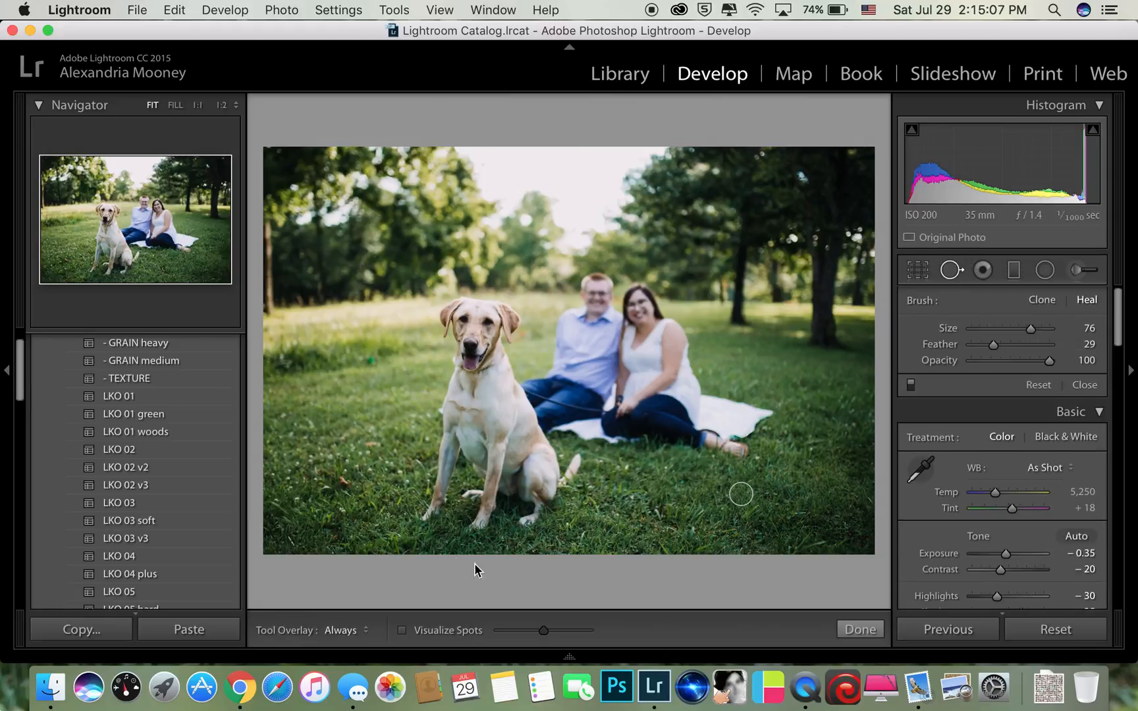
left_click(343, 482)
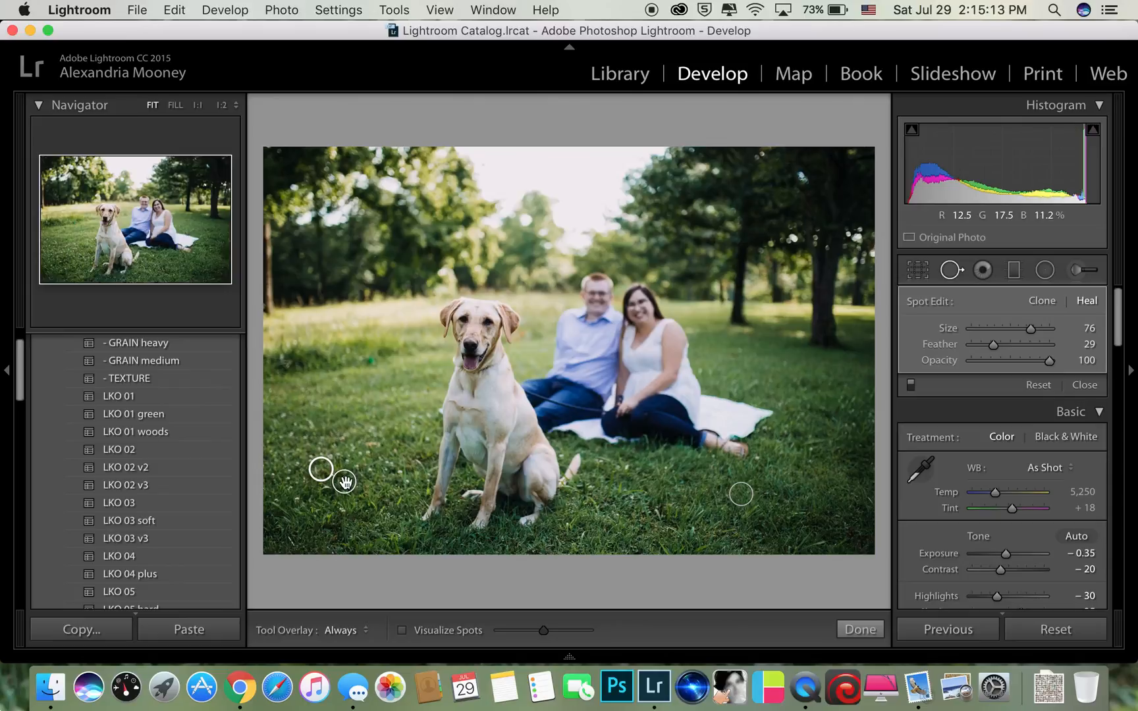
mouse_move(326, 473)
left_mouse_down()
mouse_move(341, 460)
mouse_move(372, 473)
left_mouse_up()
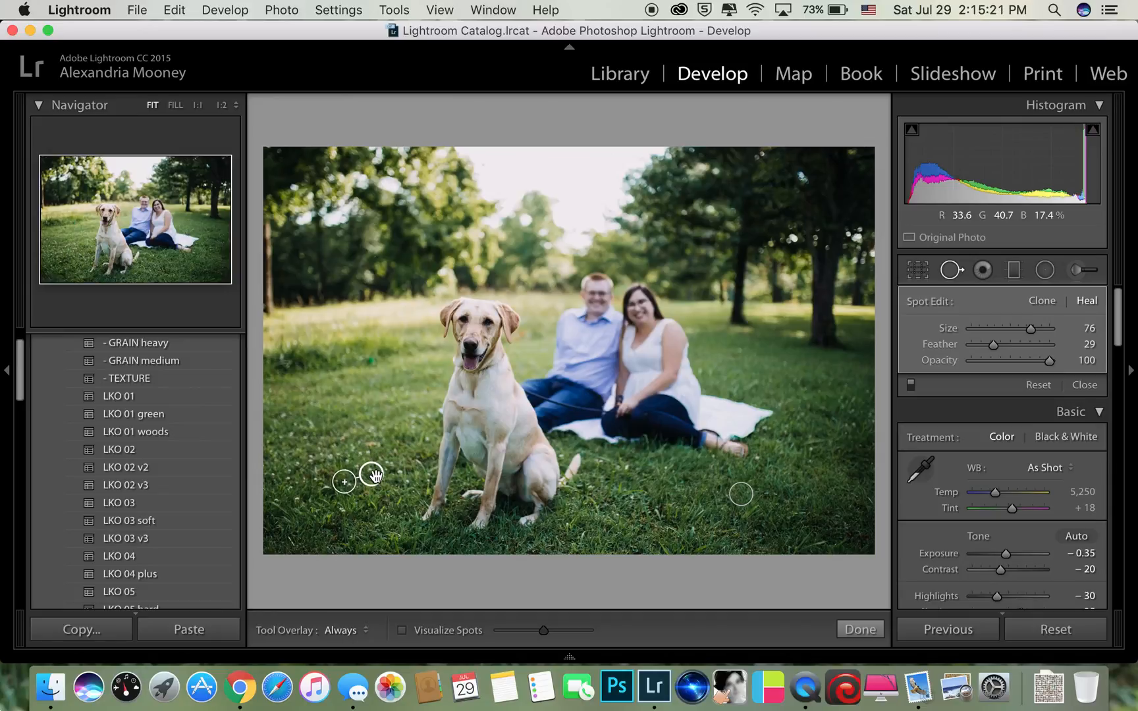
left_click(864, 629)
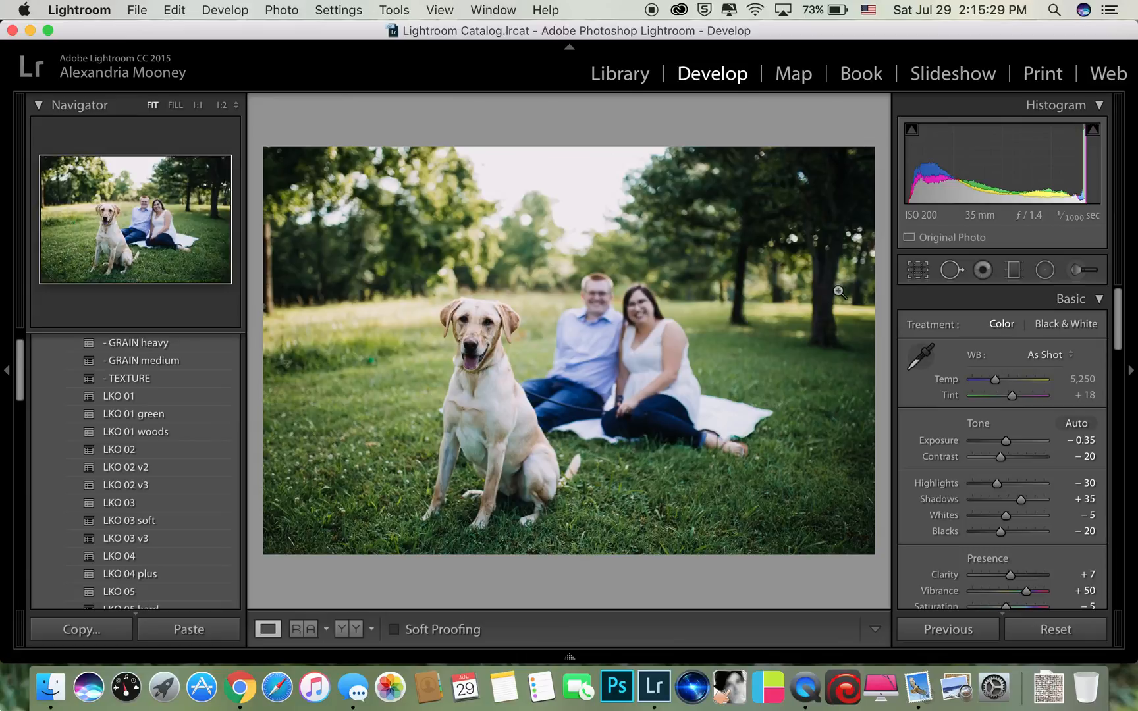
Heal the green spot in the grass left of the dog's head using Spot Removal at 1:1 zoom
left_click(377, 364)
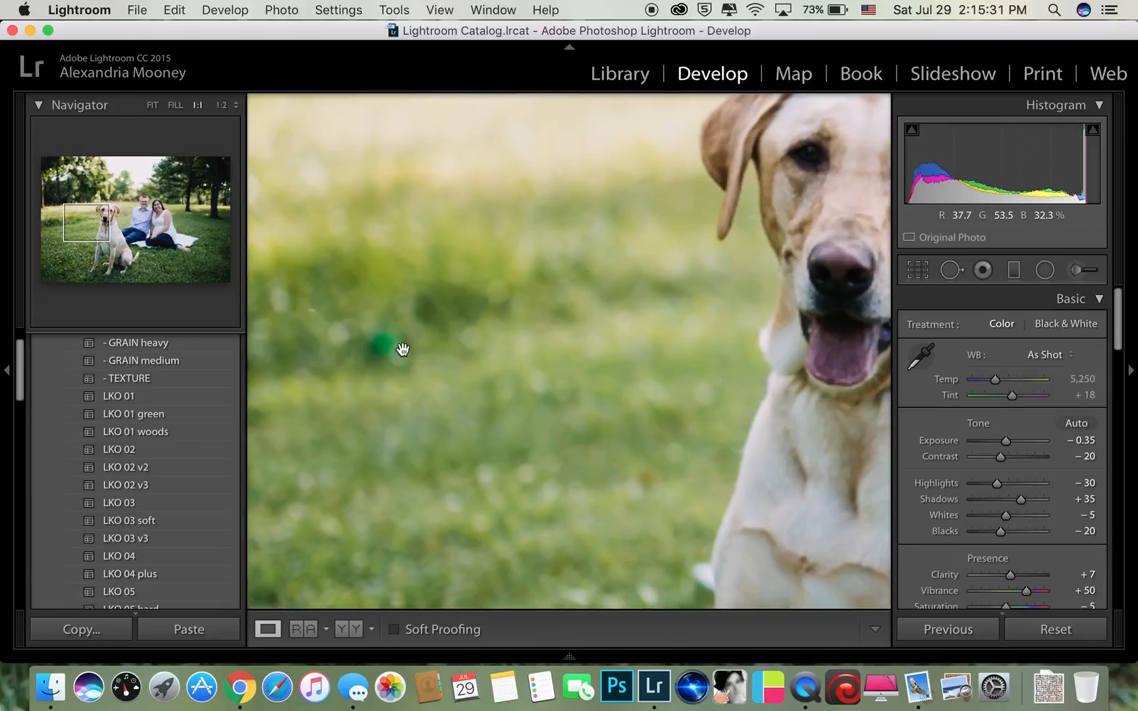
left_click(949, 269)
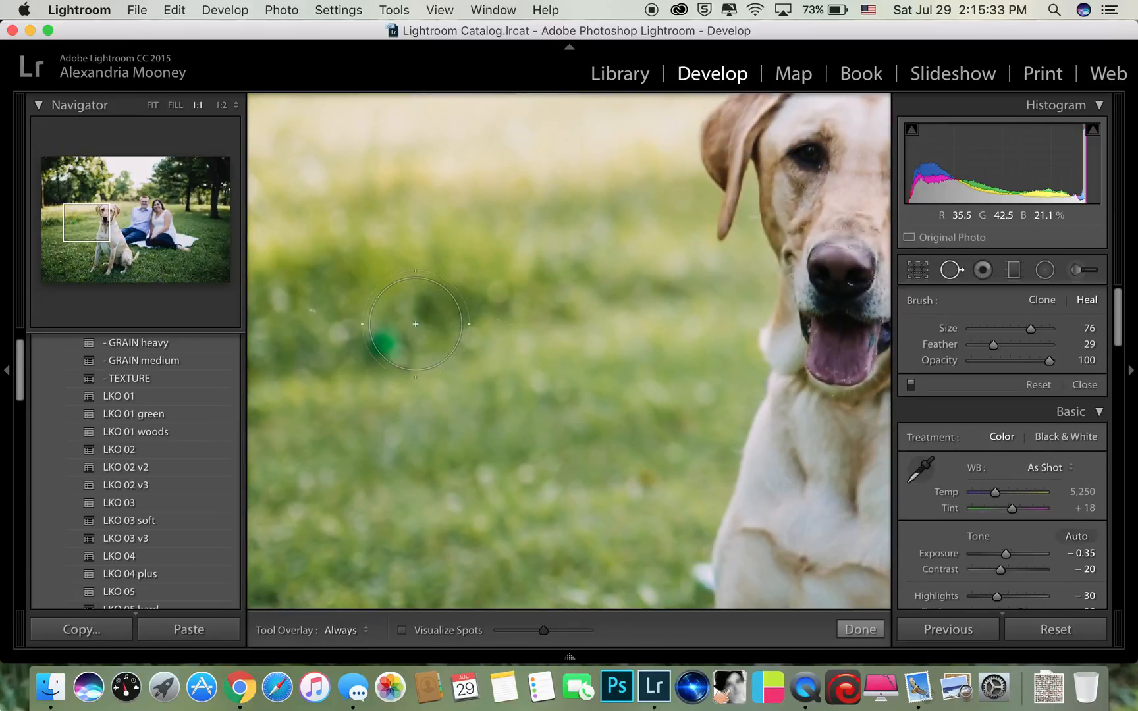
left_click(392, 345)
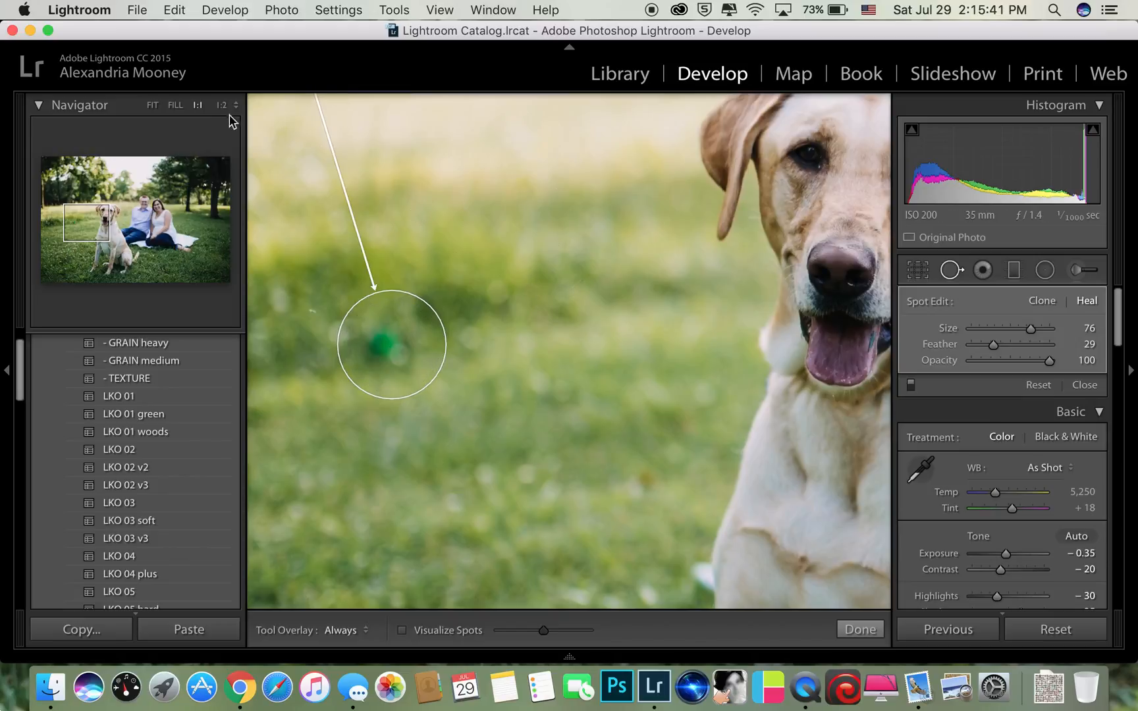
left_click(153, 106)
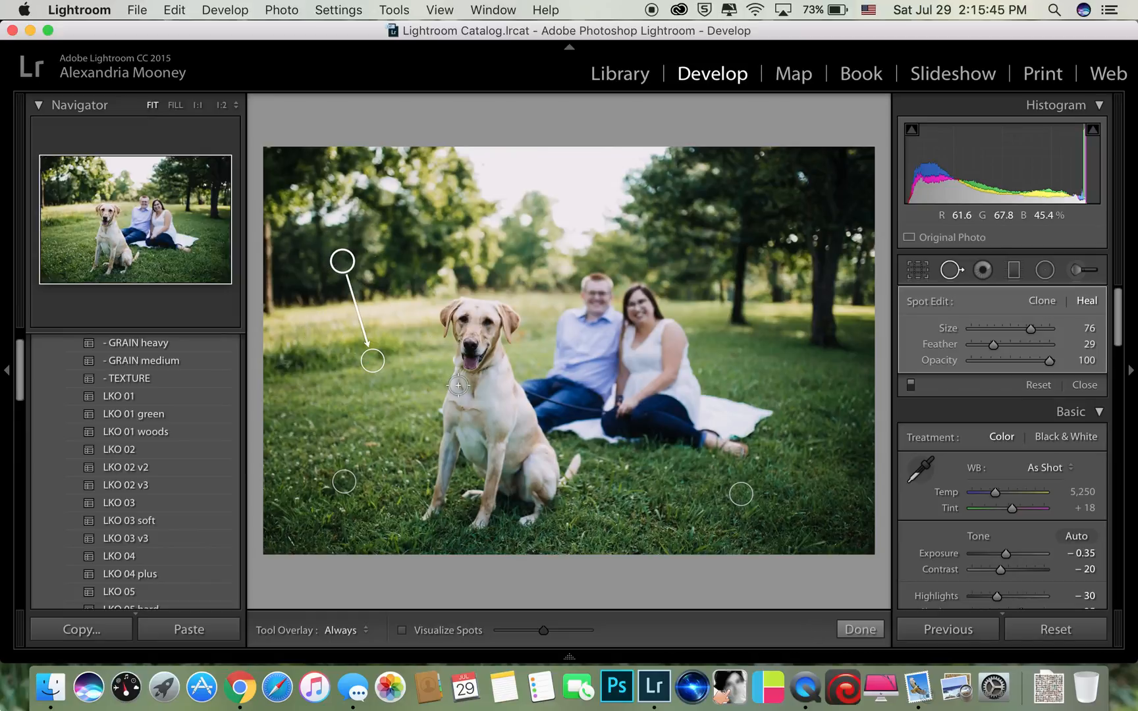
left_click(858, 631)
key("q")
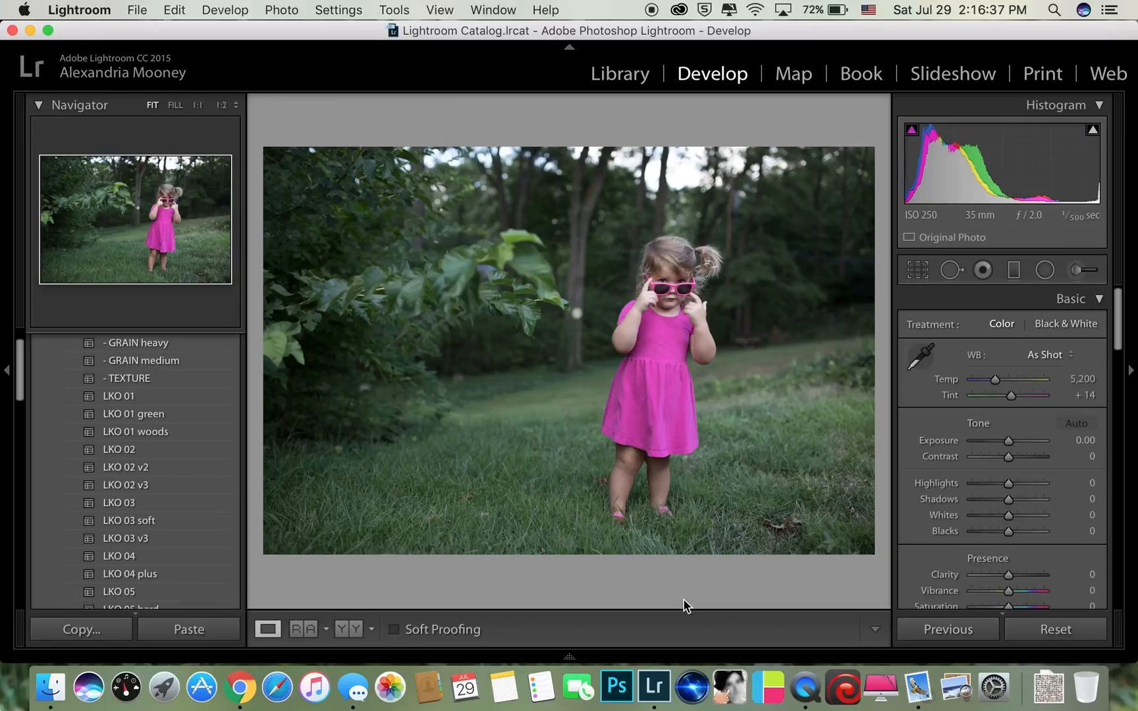
Synchronize the dog photo's Develop settings to the photo of the girl in pink, leaving out local adjustments, transform, spot removal and crop
key("Left")
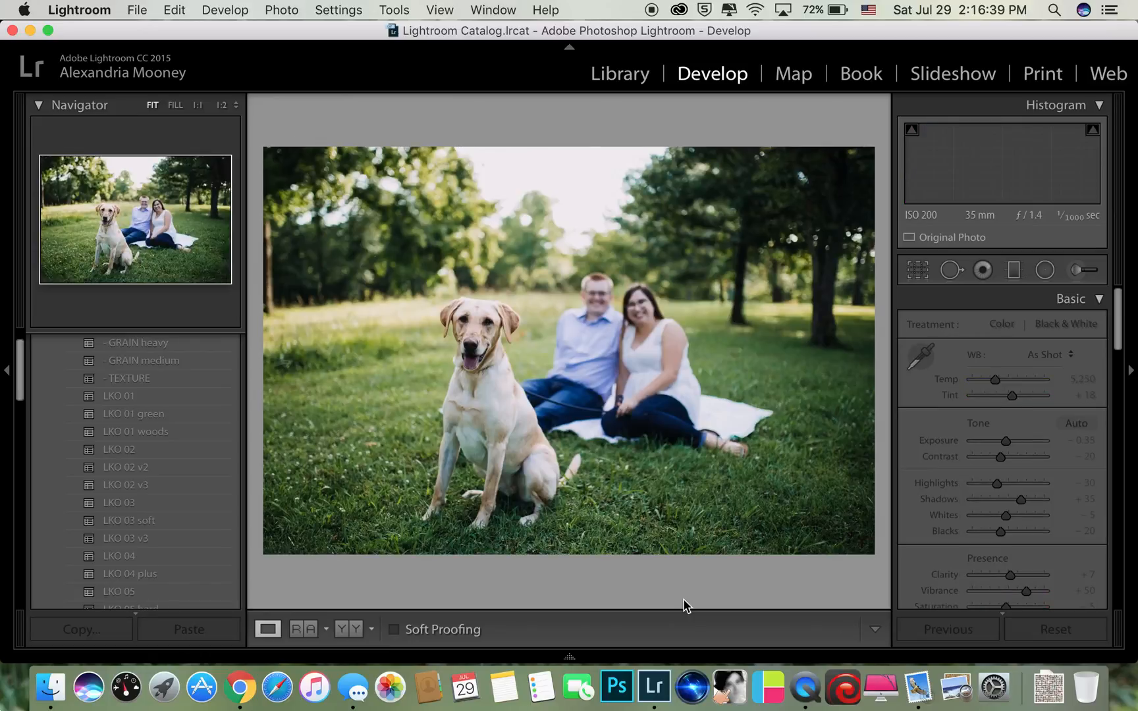
key("g")
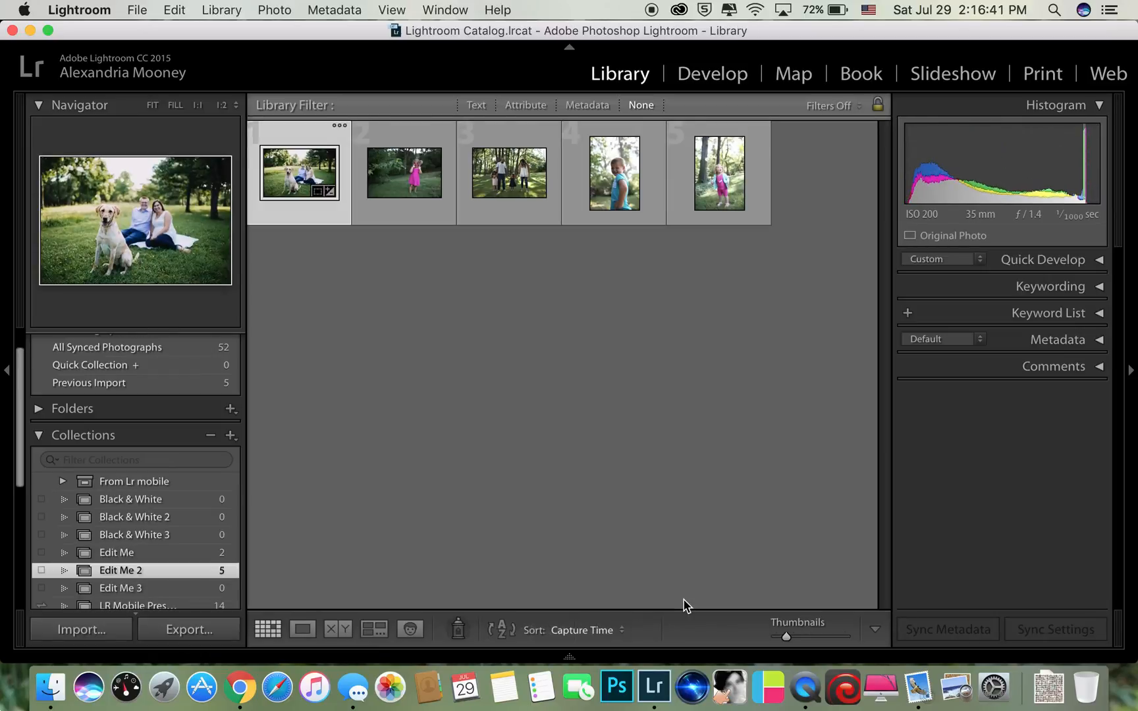
left_click(408, 251)
left_click(293, 180)
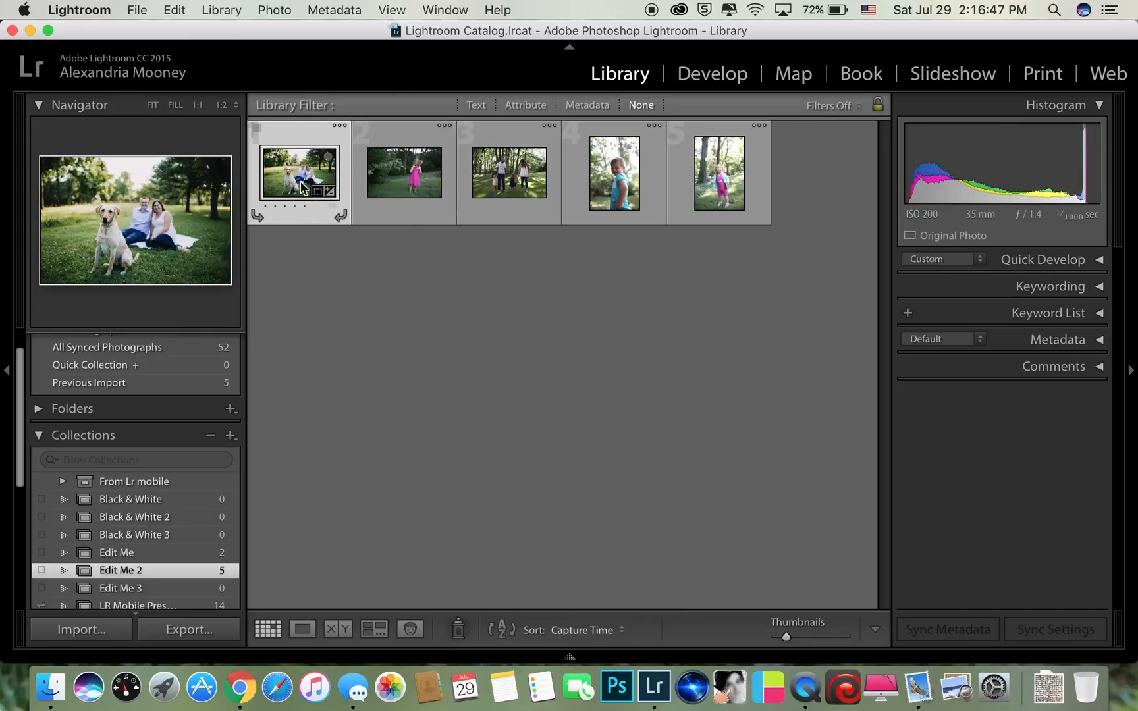
left_click(409, 189, "super")
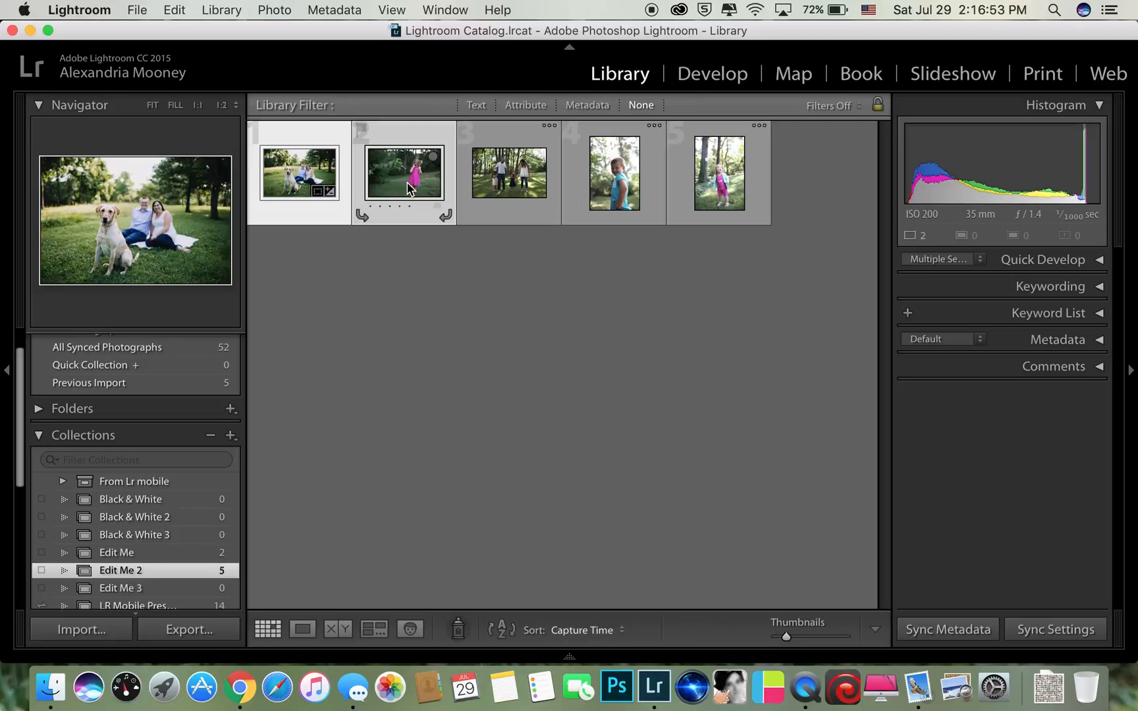
left_click(300, 173)
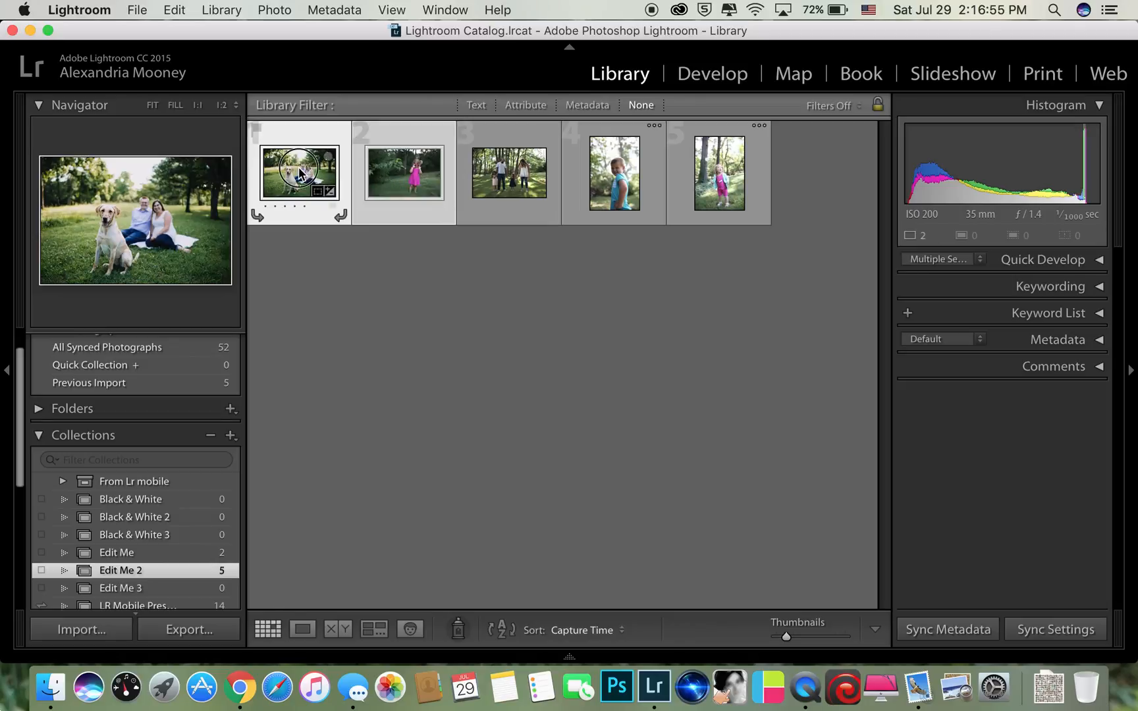
left_click(299, 173)
left_click(707, 80)
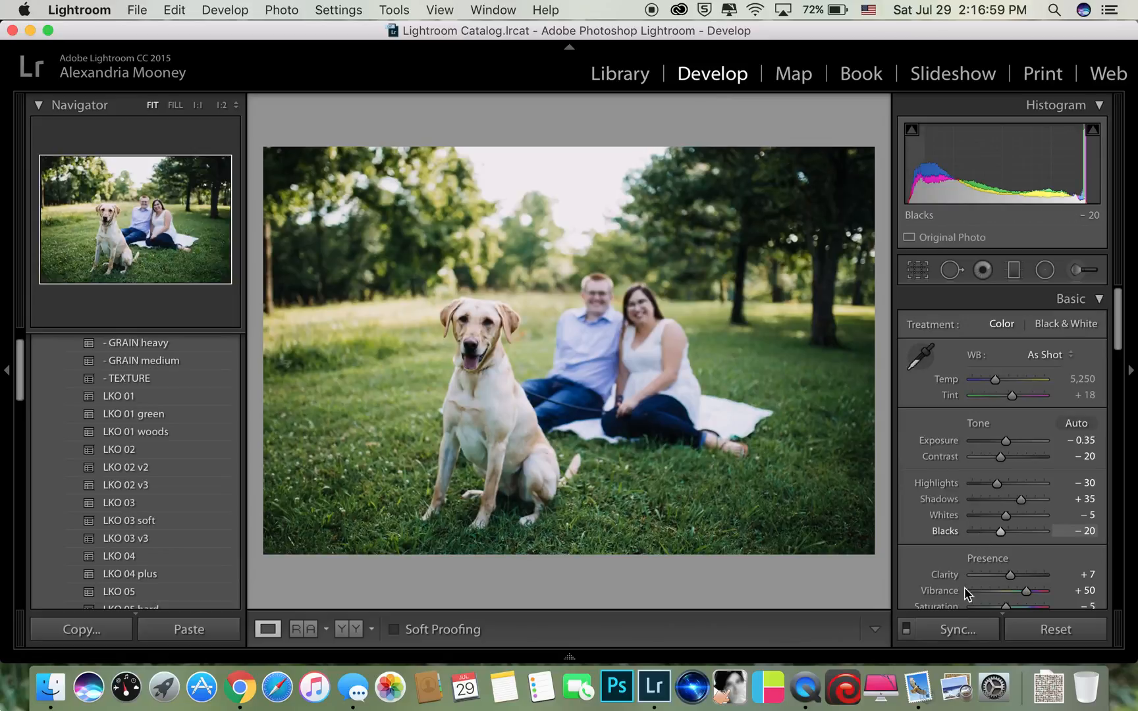
left_click(957, 629)
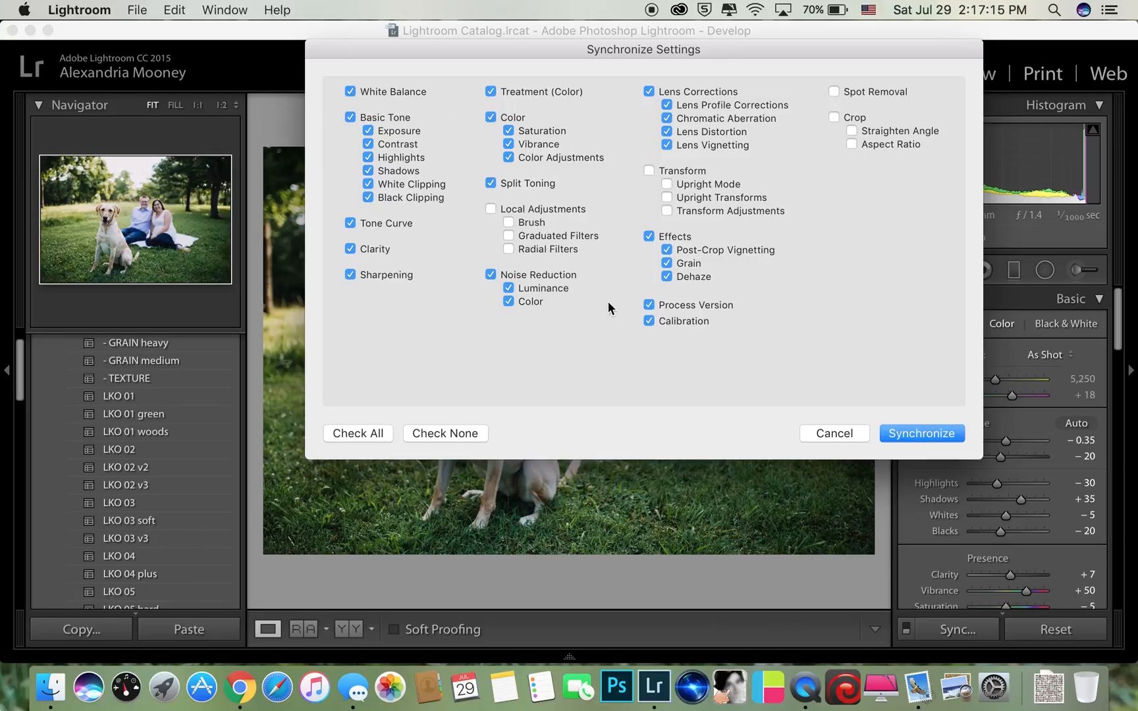
left_click(906, 440)
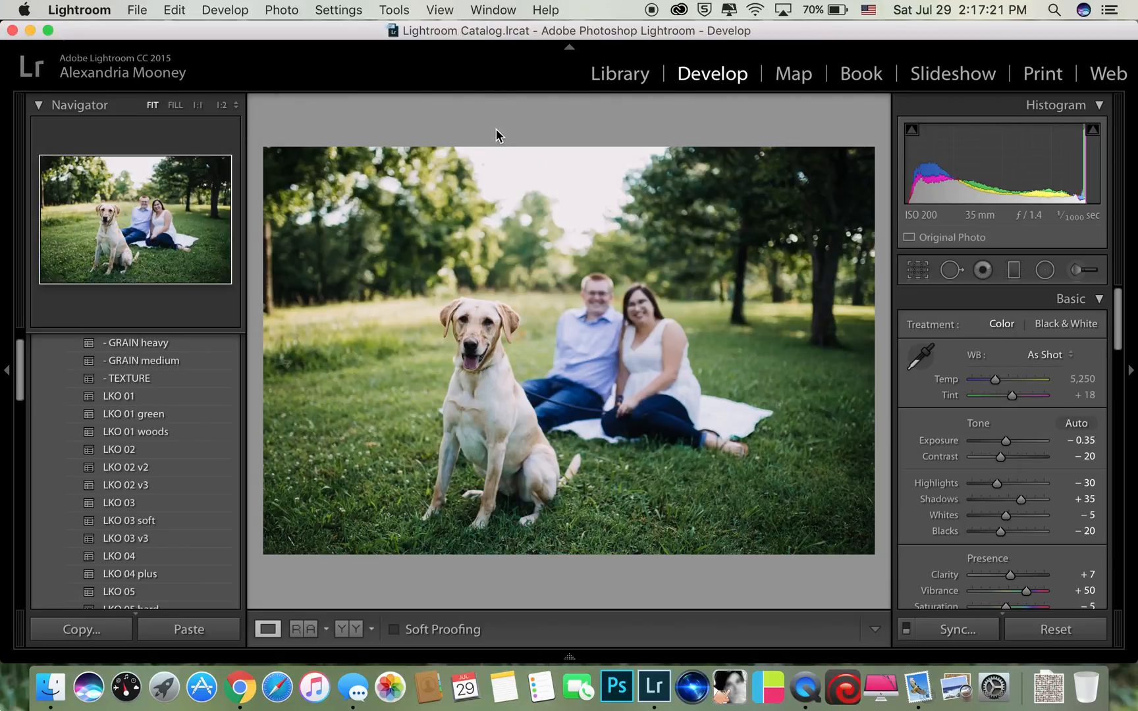
Set the girl photo's Exposure to +0.05 and Vibrance to +51
key("Right")
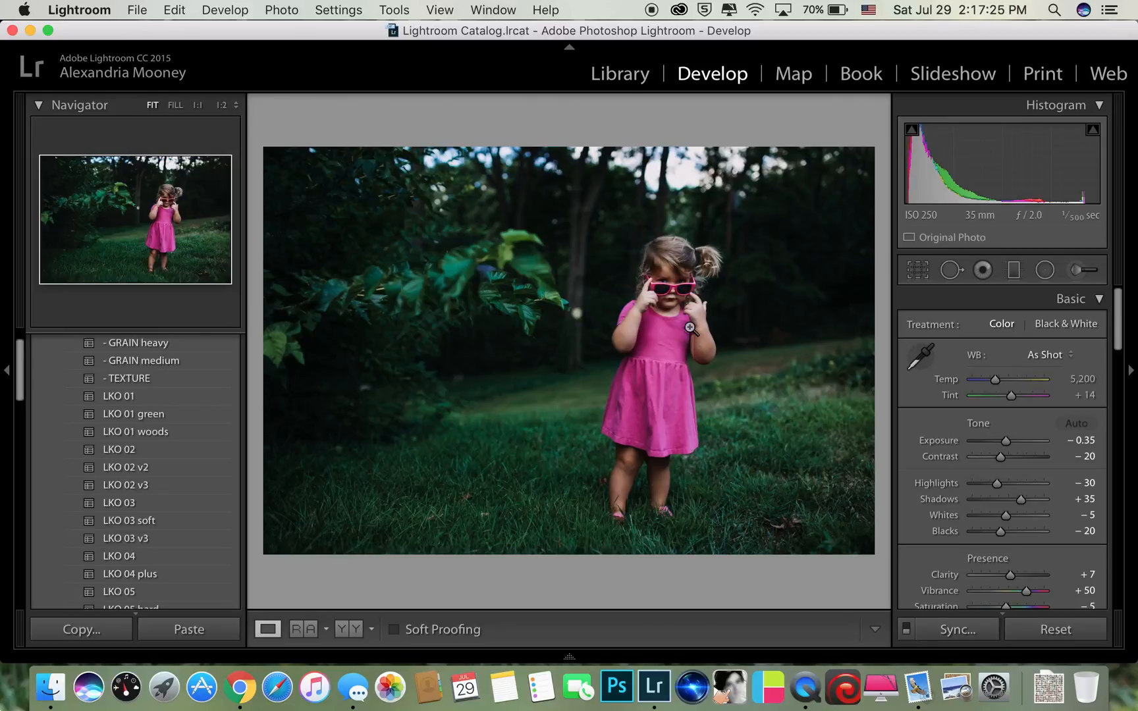
key("Left")
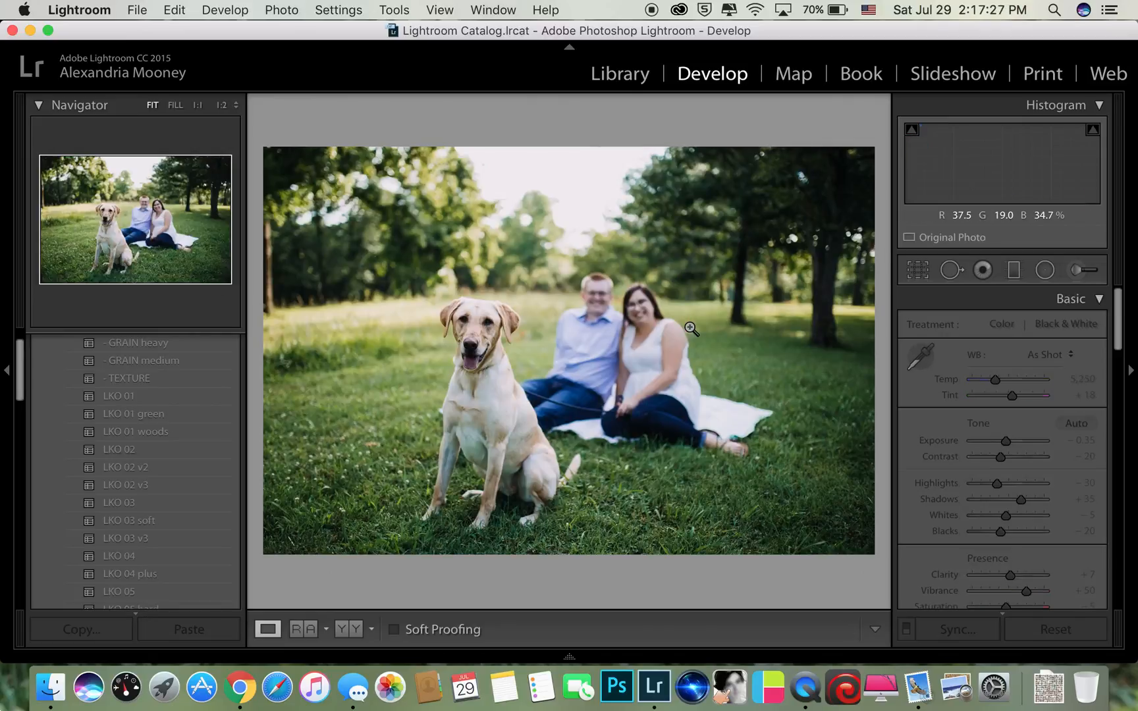
key("Right")
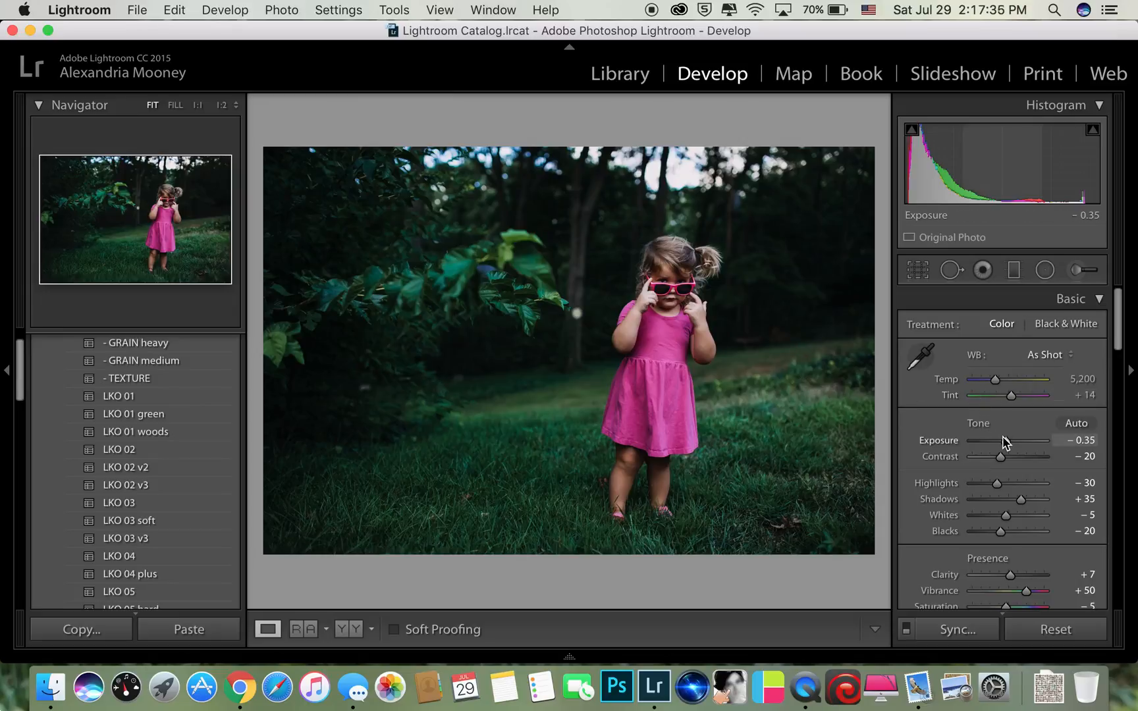
left_click_drag(1004, 446, 1009, 447)
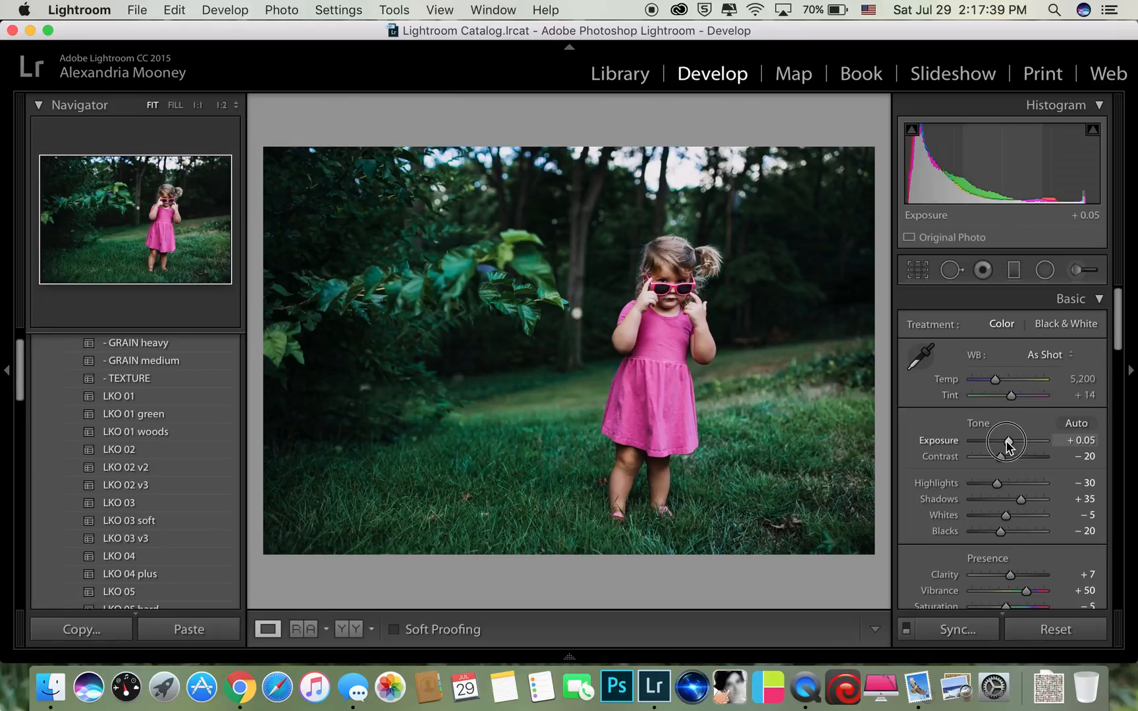
scroll(1008, 446, "down", 5)
left_click_drag(1028, 494, 1023, 496)
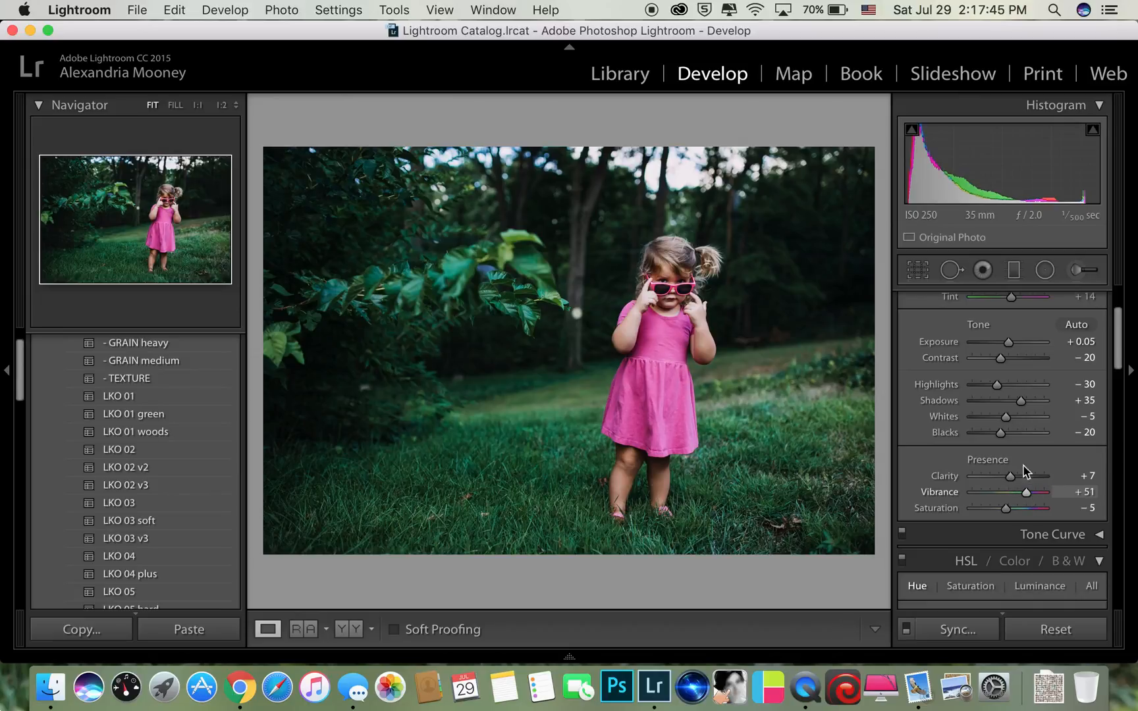
Crop the girl photo slightly inward from its upper-right corner and shift the image slightly within the frame
left_click(918, 269)
left_click_drag(874, 149, 868, 160)
left_click_drag(762, 257, 753, 259)
key("Return")
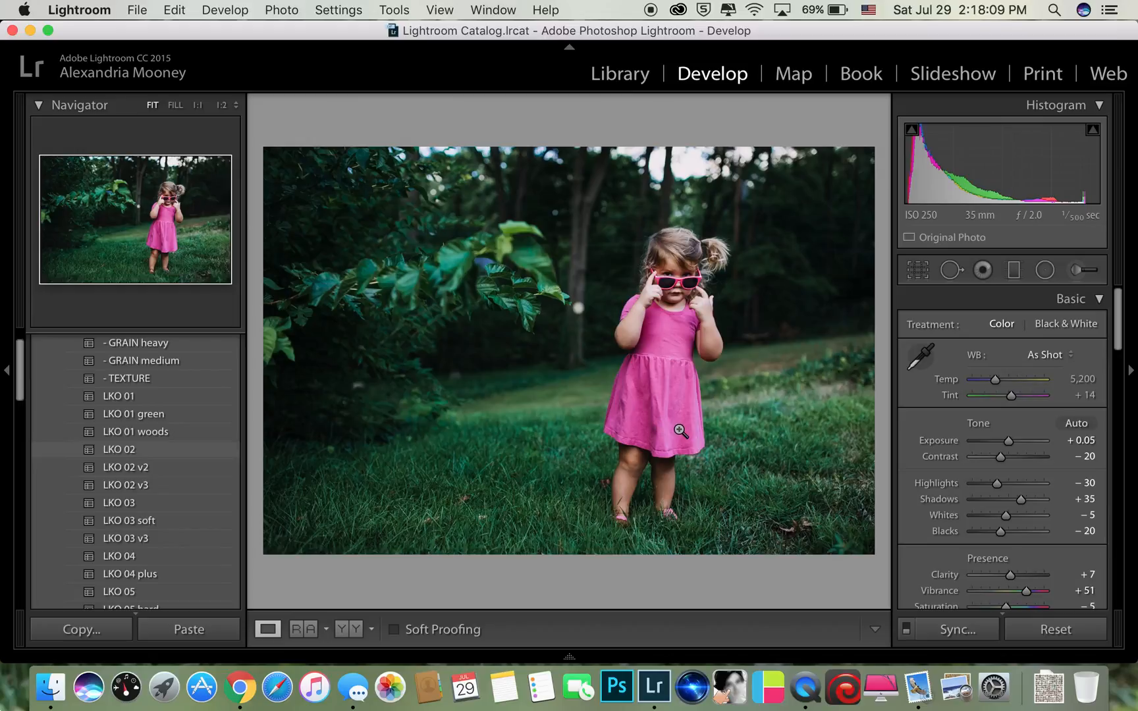
Open the photo of the boy in the blue shirt in Develop and crop it inward from its upper-left corner
key("g")
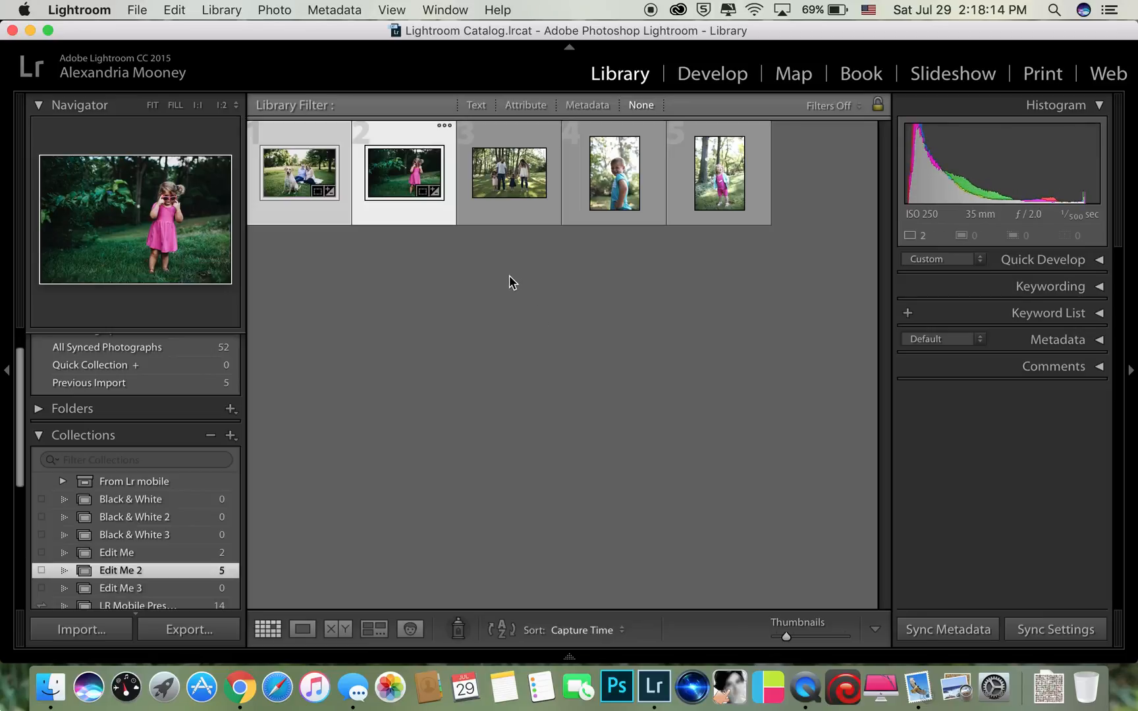
left_click(510, 279)
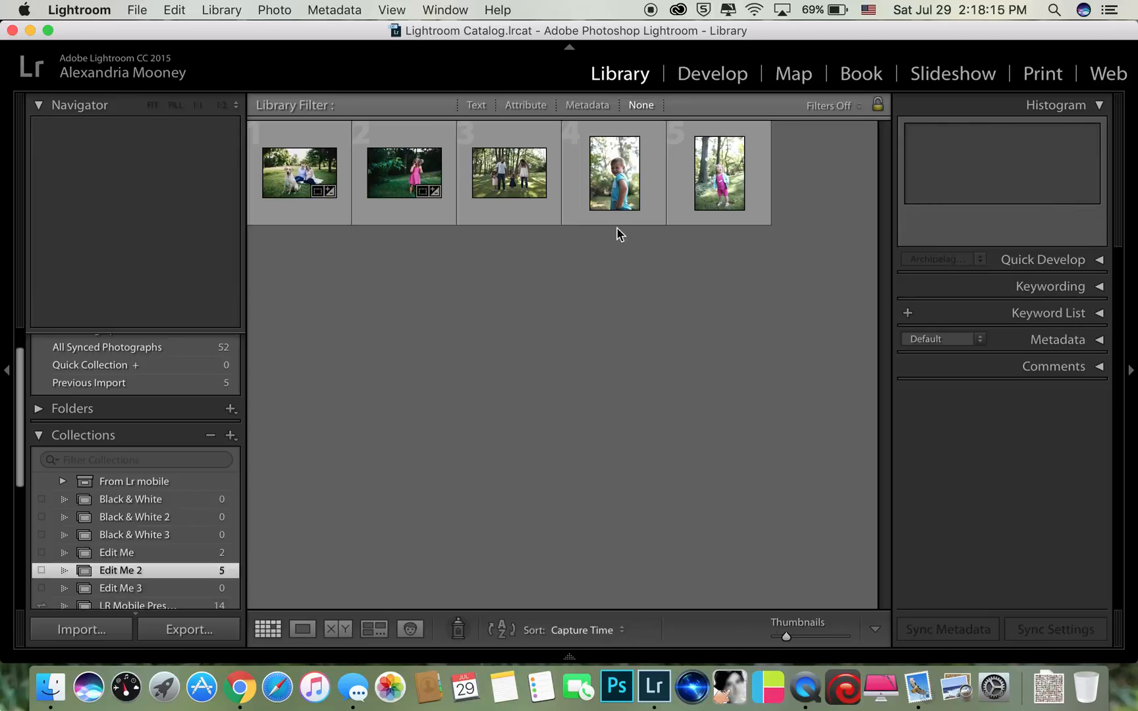
double_click(617, 190)
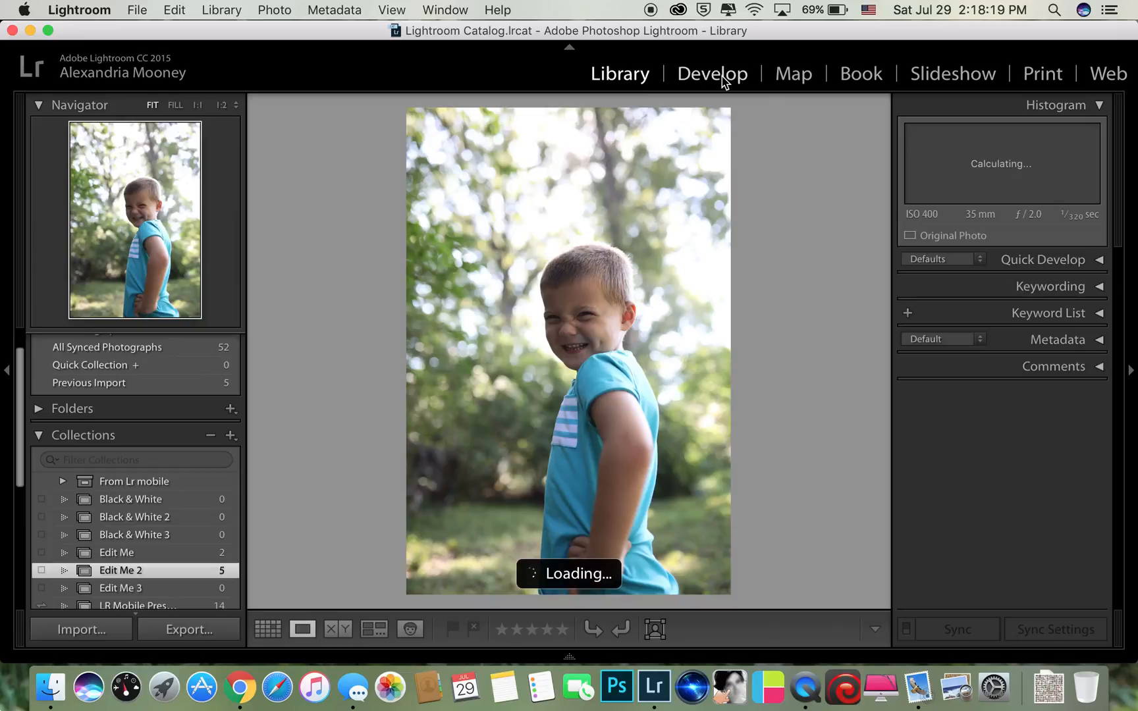
left_click(712, 74)
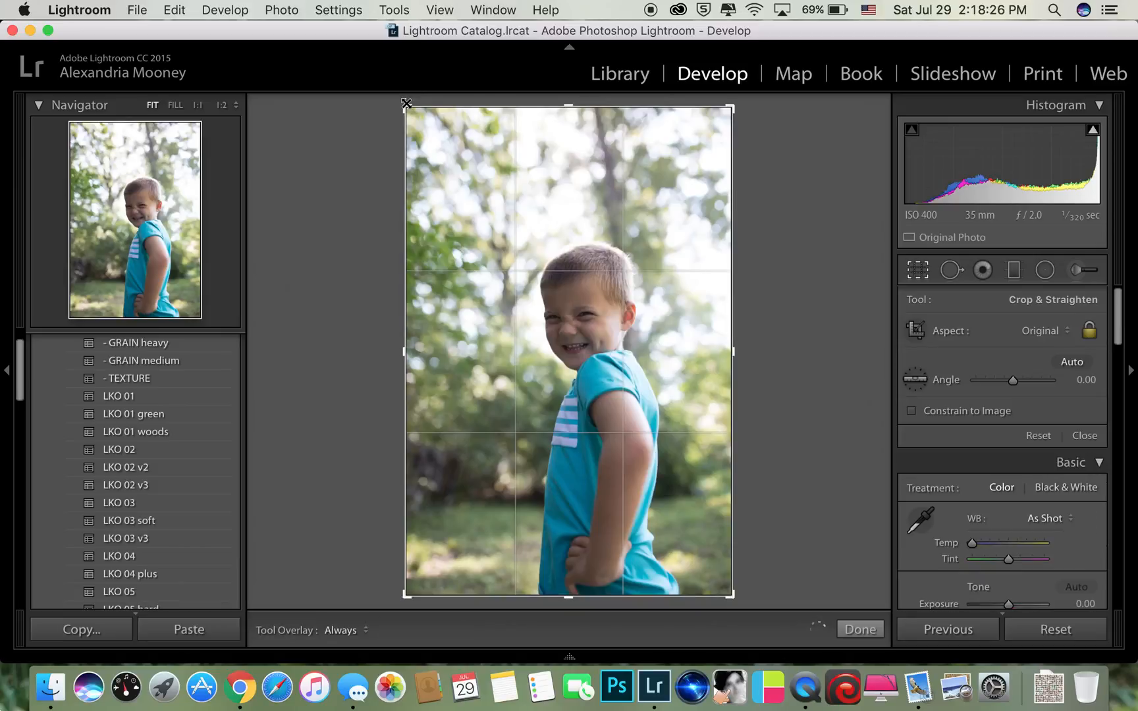
left_click_drag(410, 99, 428, 112)
key("Return")
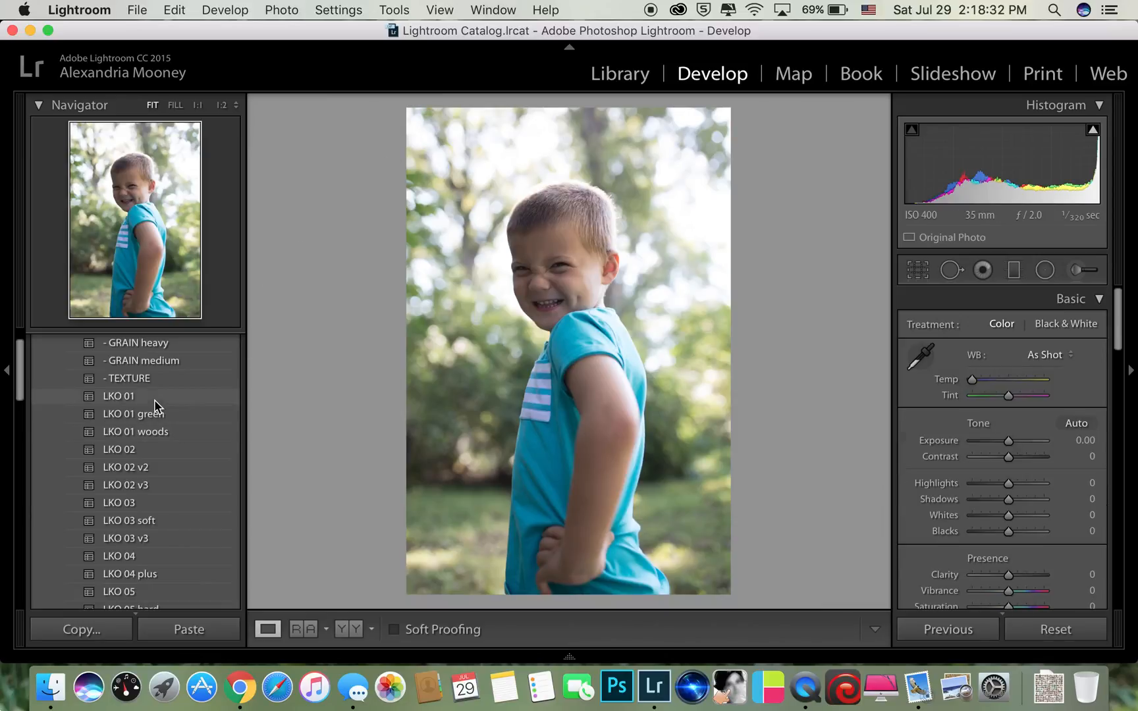
Apply the LXC 03 C preset to the boy's photo and set Exposure to +0.35 and Vibrance to +25
scroll(145, 459, "down", 8)
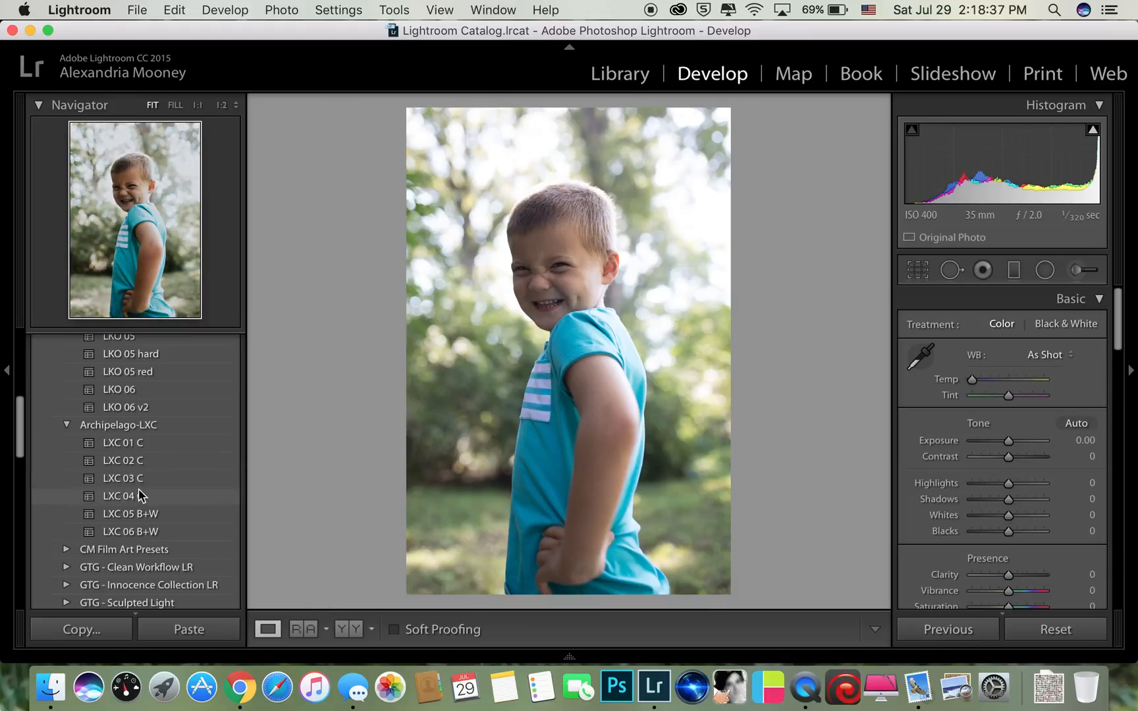
left_click(143, 480)
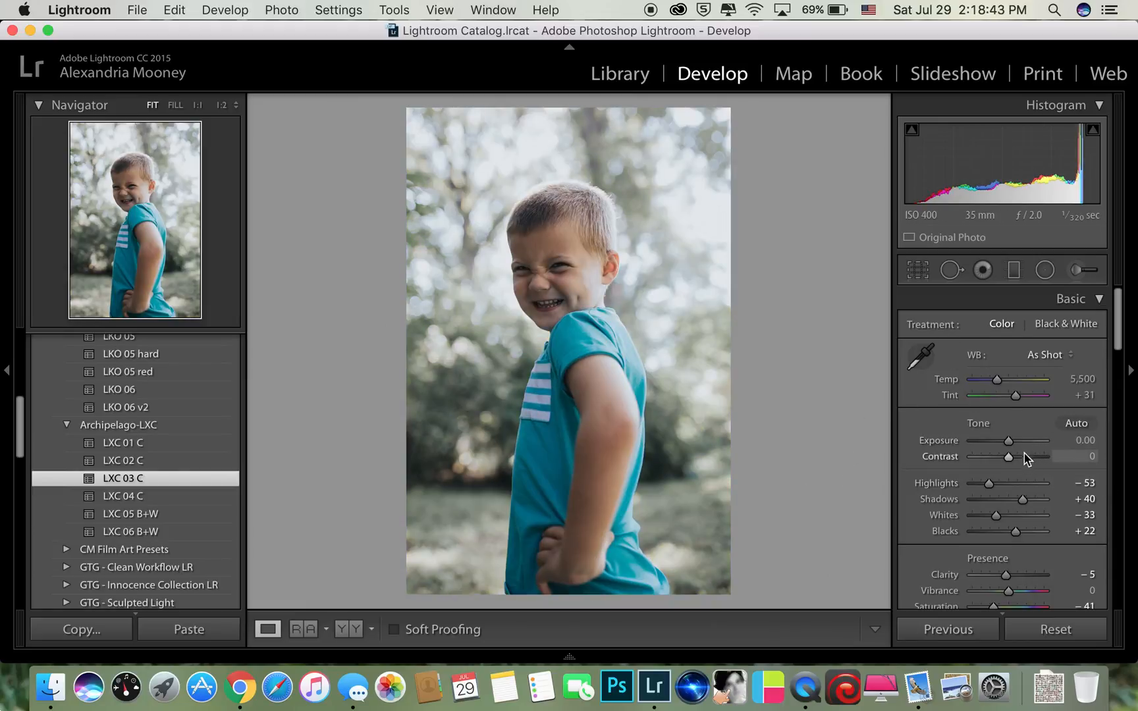
left_click_drag(1010, 444, 1013, 446)
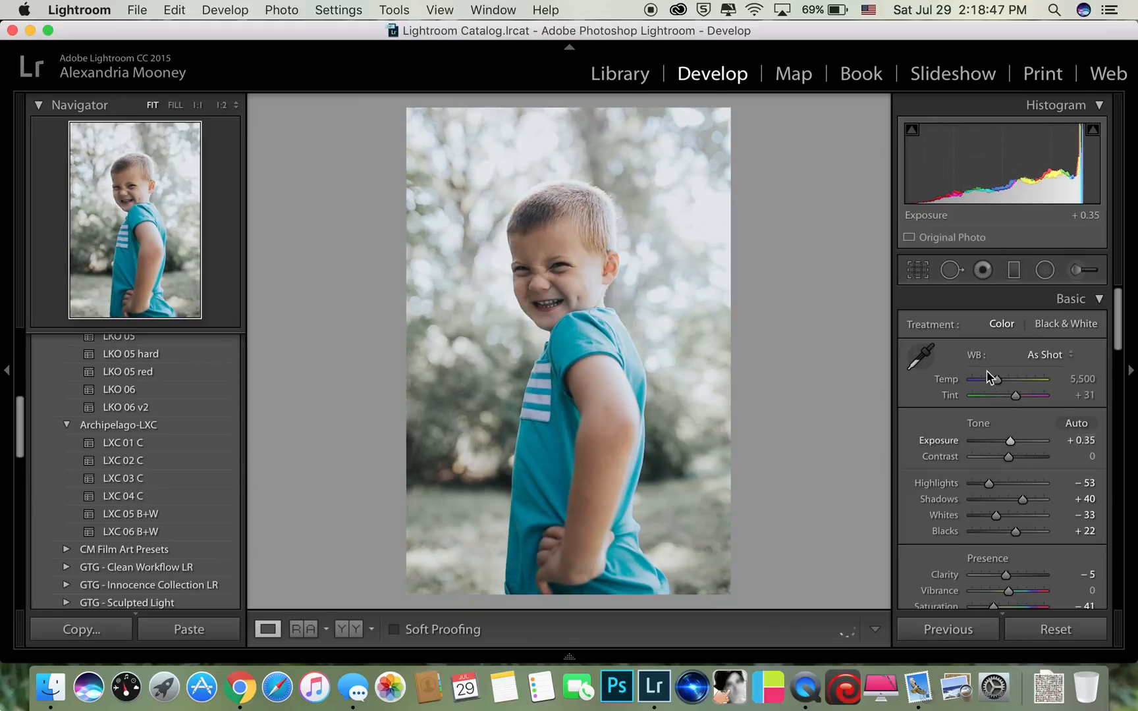
scroll(1016, 457, "down", 3)
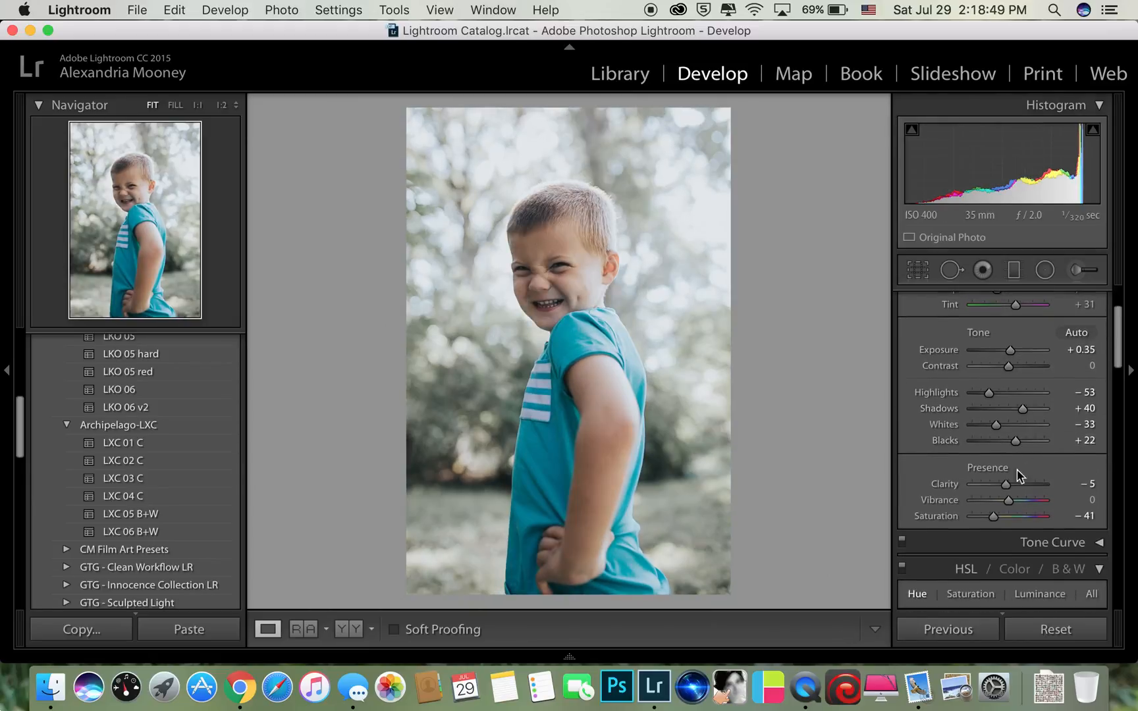
left_click_drag(1017, 506, 1021, 506)
Raise the boy photo's luminance noise reduction slightly and set the Grain amount to 1
scroll(1020, 499, "down", 15)
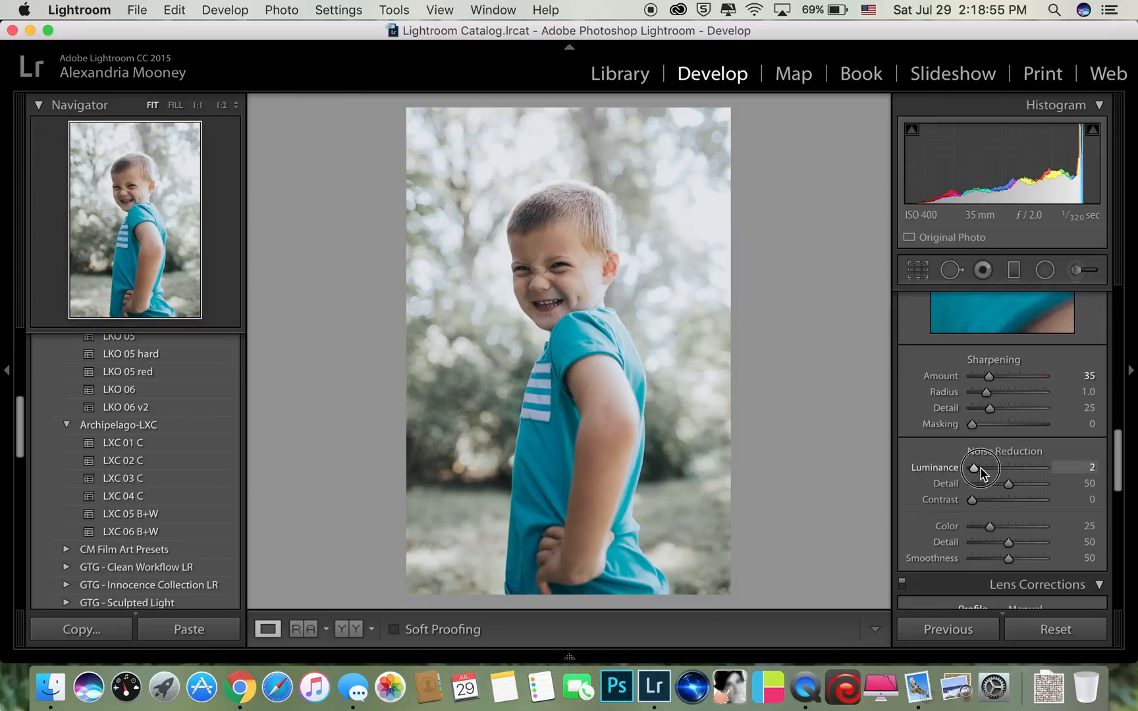
scroll(978, 472, "down", 10)
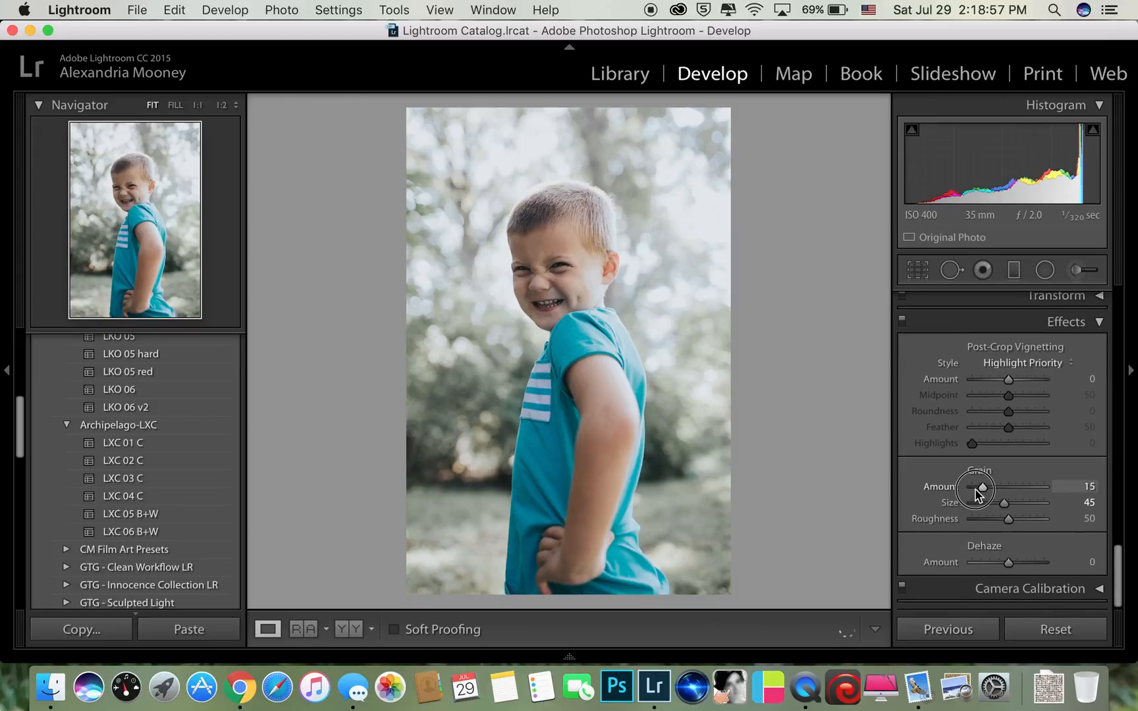
left_click_drag(982, 487, 972, 486)
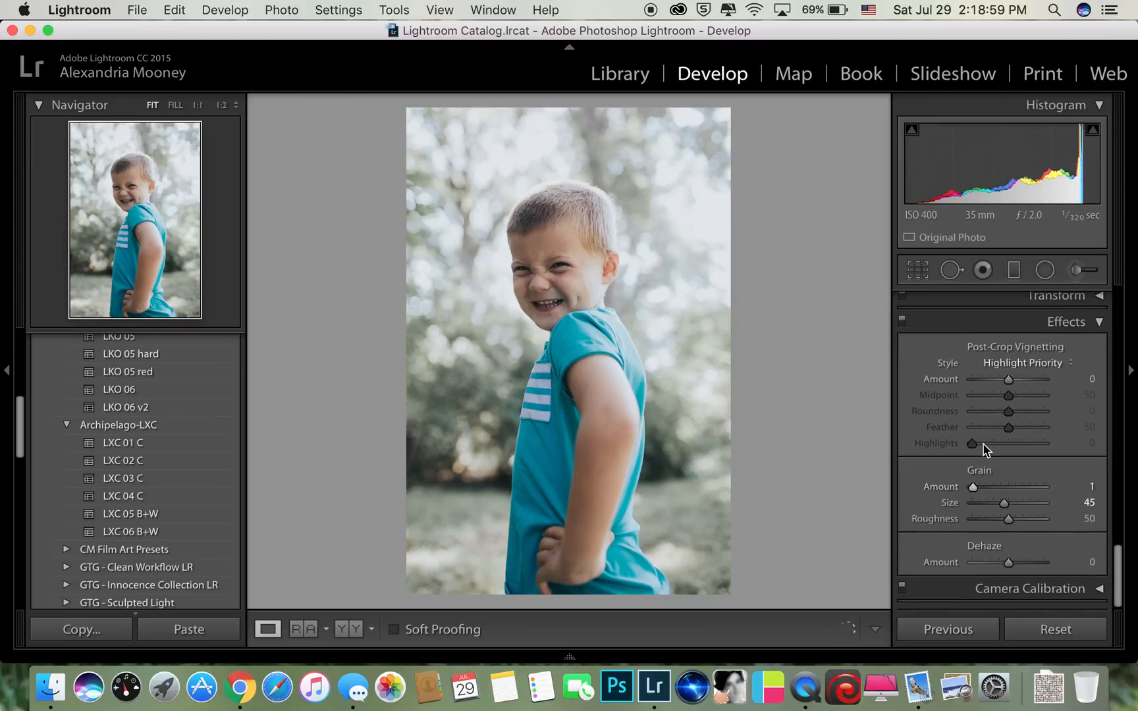
Activate the Adjustment Brush for the boy's photo and choose the 4 Baby Brighten effect
scroll(984, 452, "up", 20)
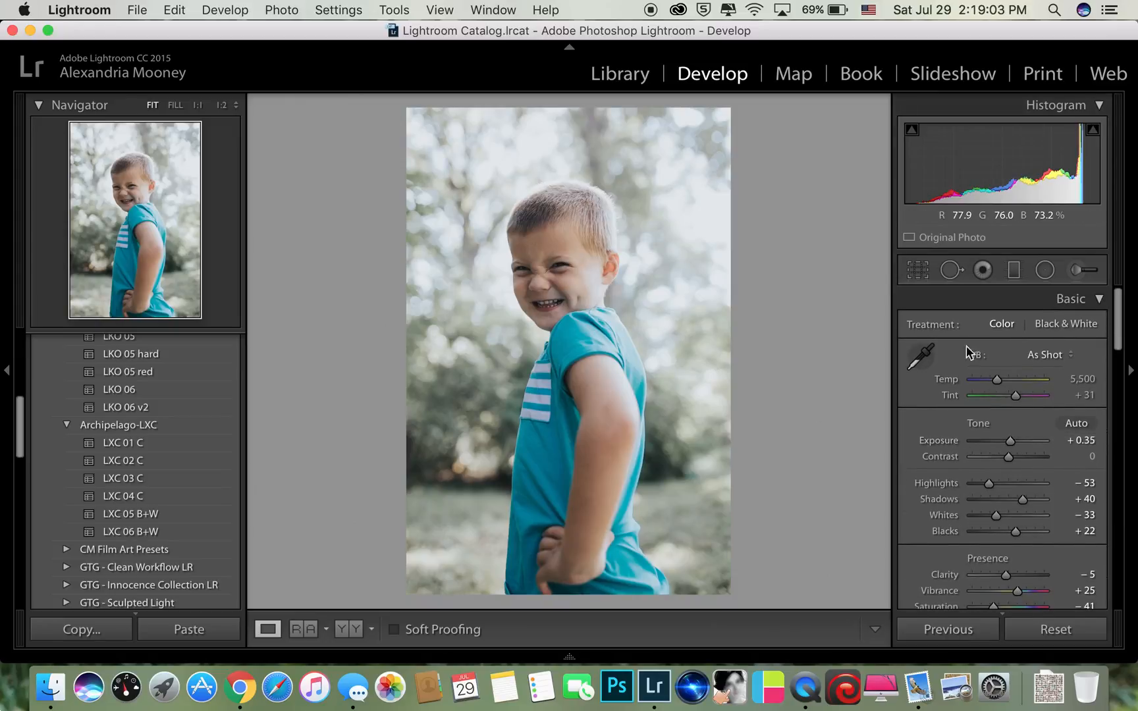
left_click(1077, 271)
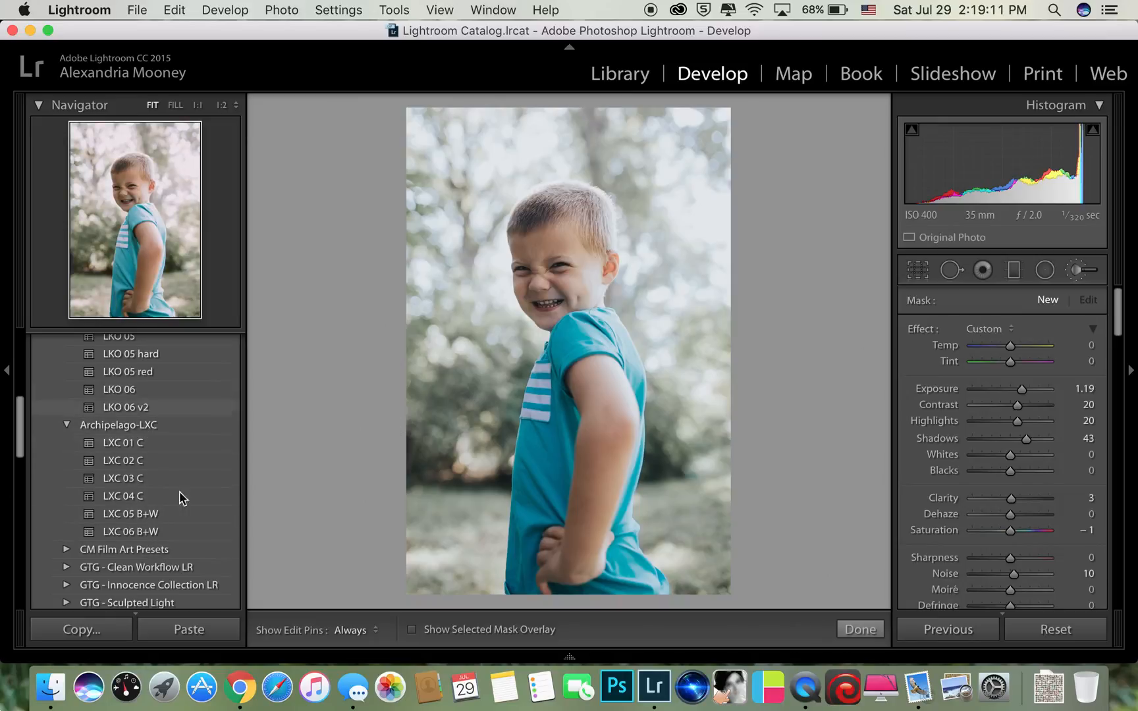
left_click(1001, 329)
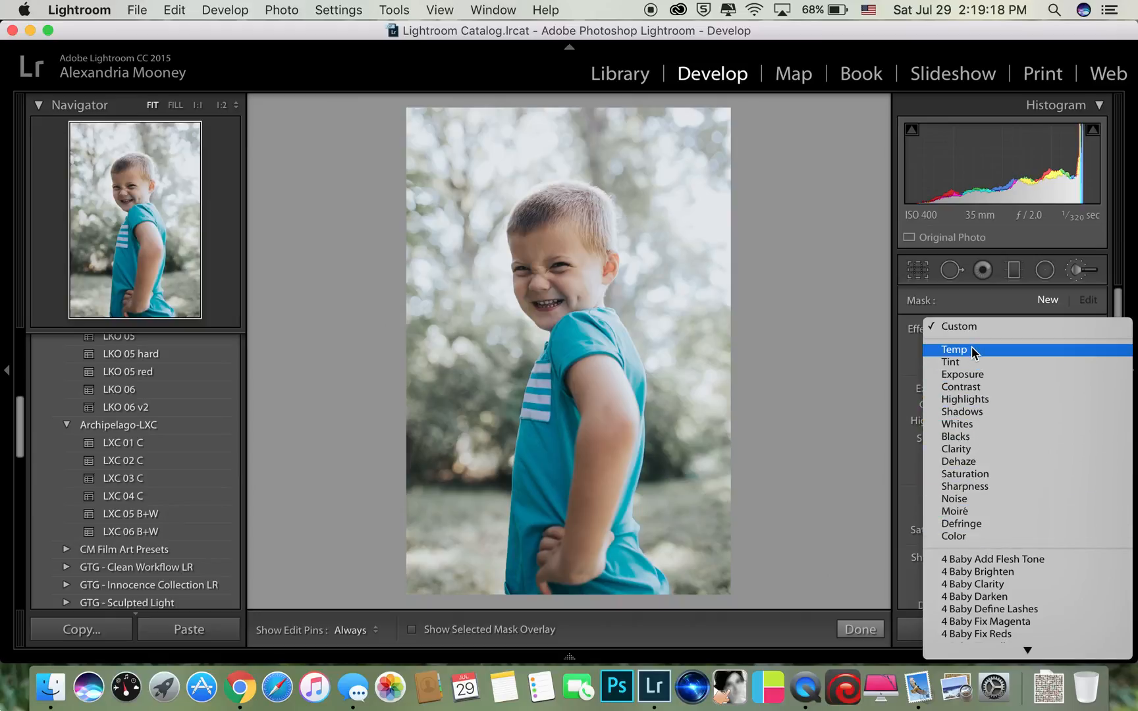
mouse_move(977, 683)
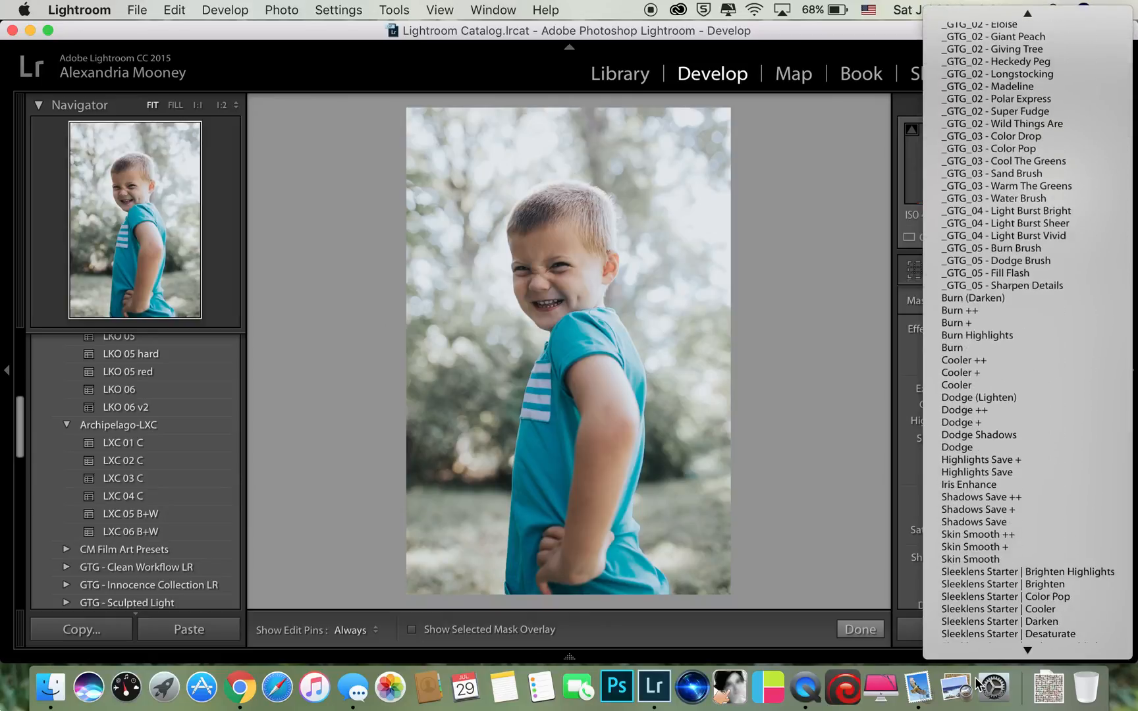
scroll(1023, 402, "up", 10)
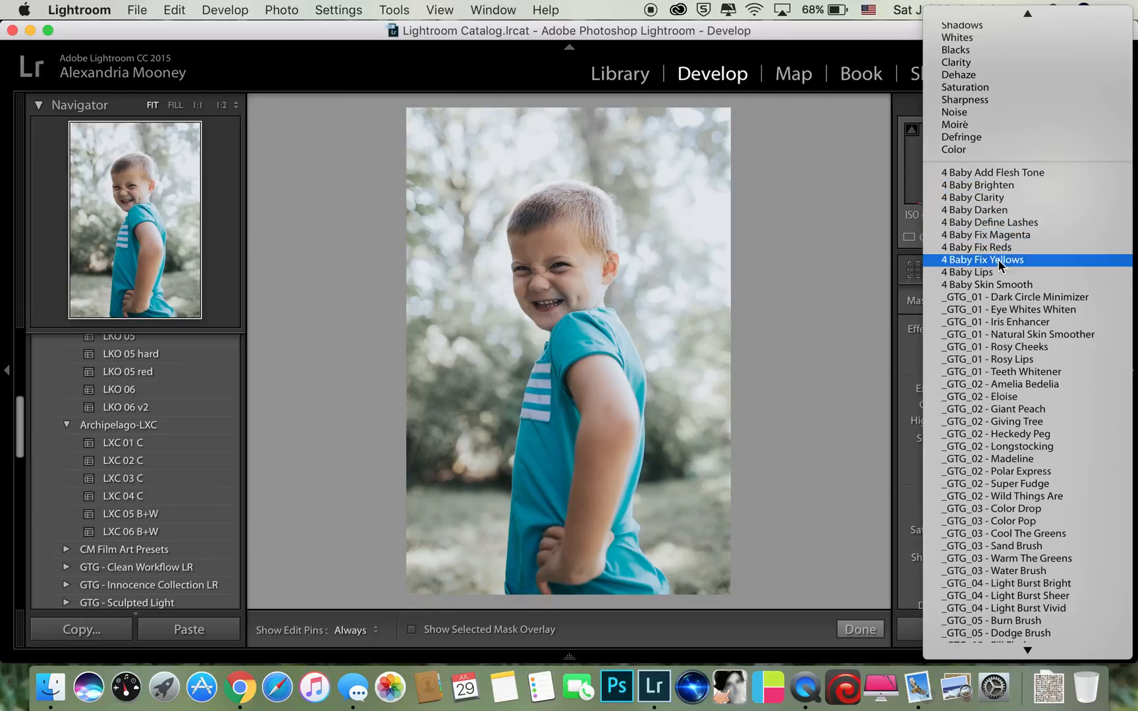
left_click(996, 186)
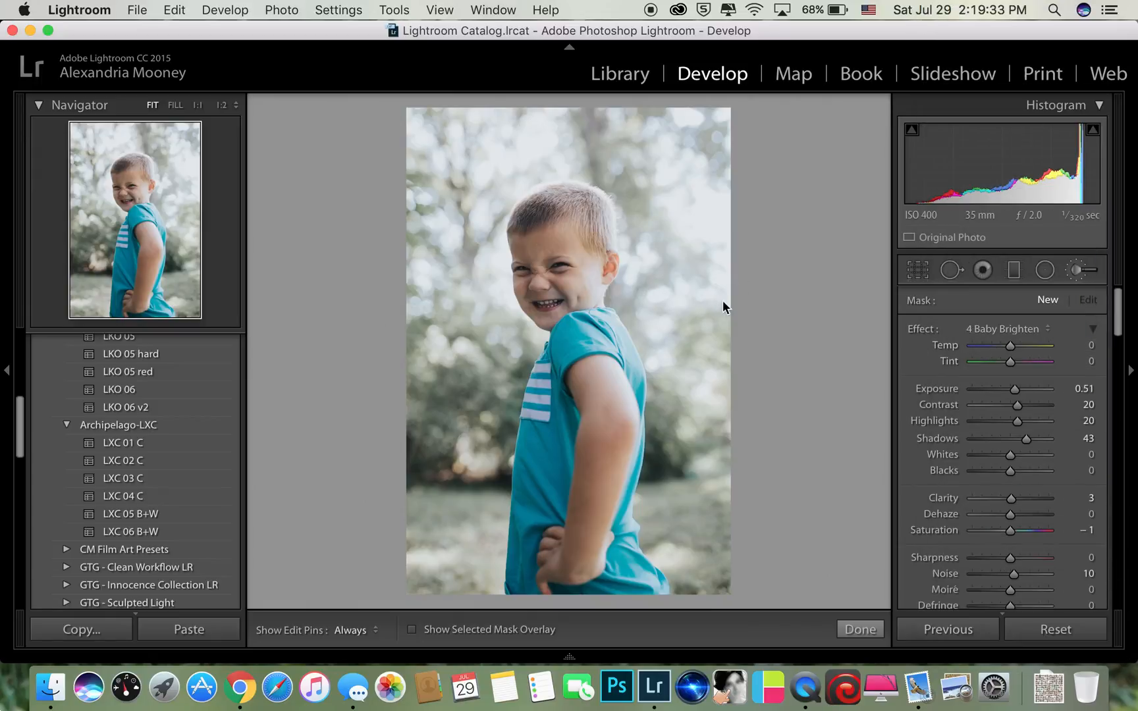
Brush the 4 Baby Brighten effect over the boy's face, set its Exposure to 0.25, and finish the brush adjustment
key("h")
mouse_move(568, 263)
left_mouse_down()
mouse_move(539, 266)
mouse_move(542, 290)
mouse_move(527, 292)
mouse_move(524, 247)
mouse_move(576, 252)
mouse_move(575, 295)
mouse_move(541, 317)
mouse_move(533, 298)
mouse_move(564, 292)
left_mouse_up()
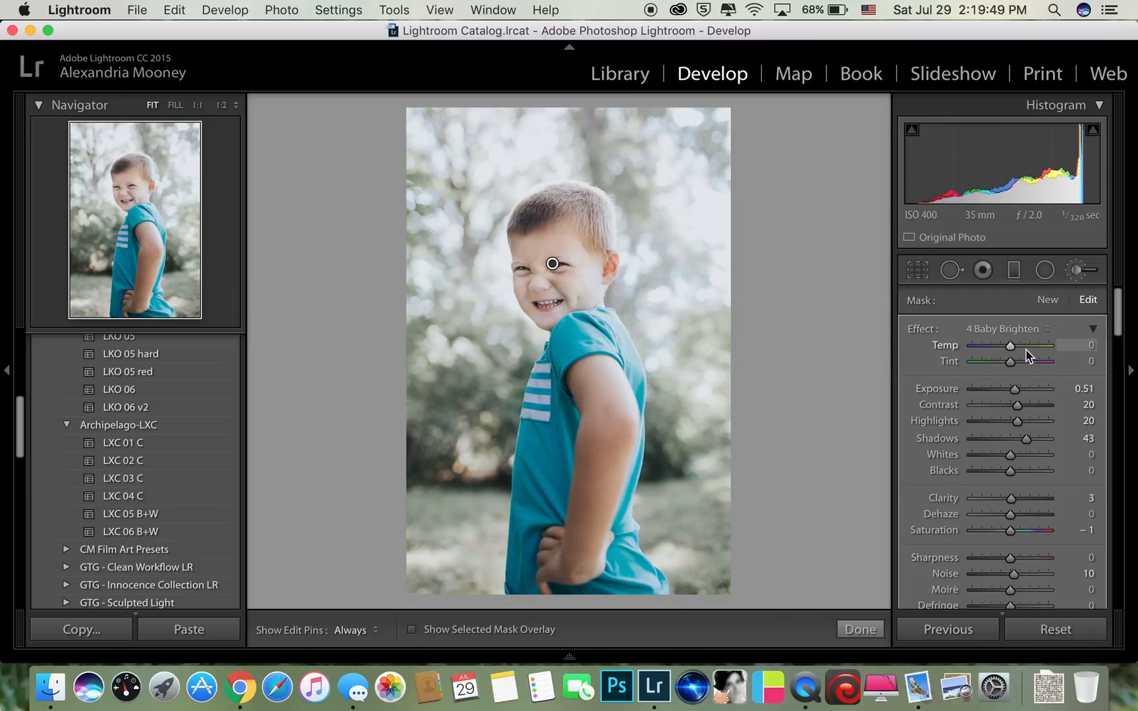
left_click_drag(1017, 393, 1015, 396)
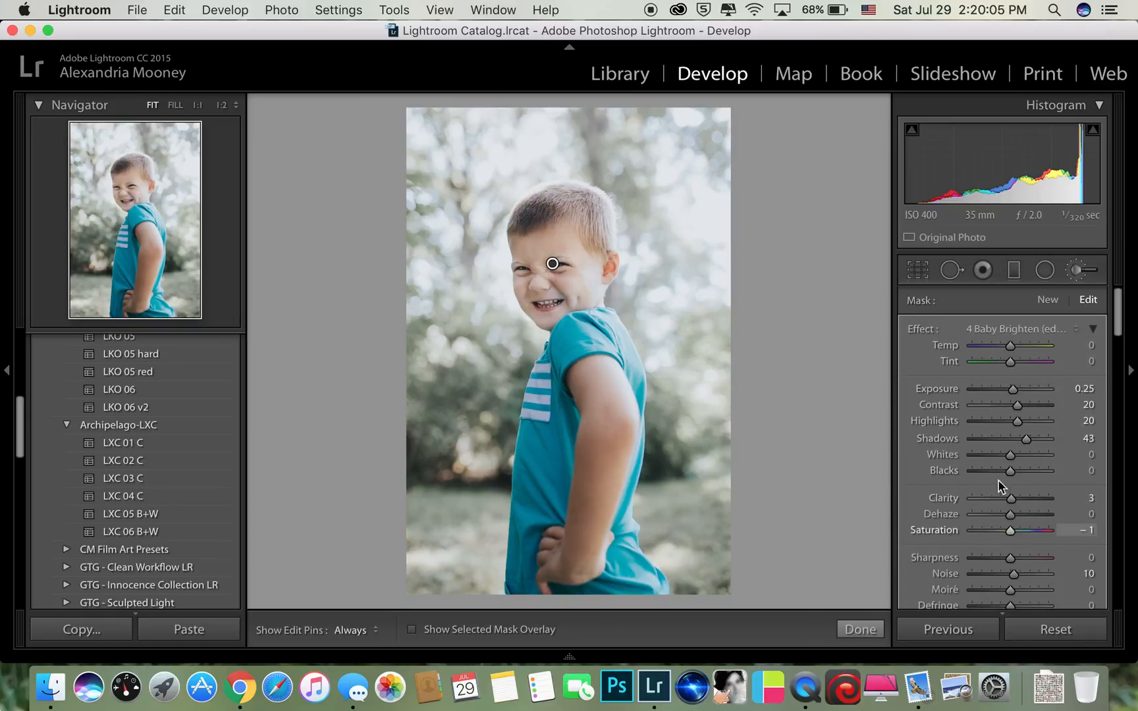
left_click(860, 631)
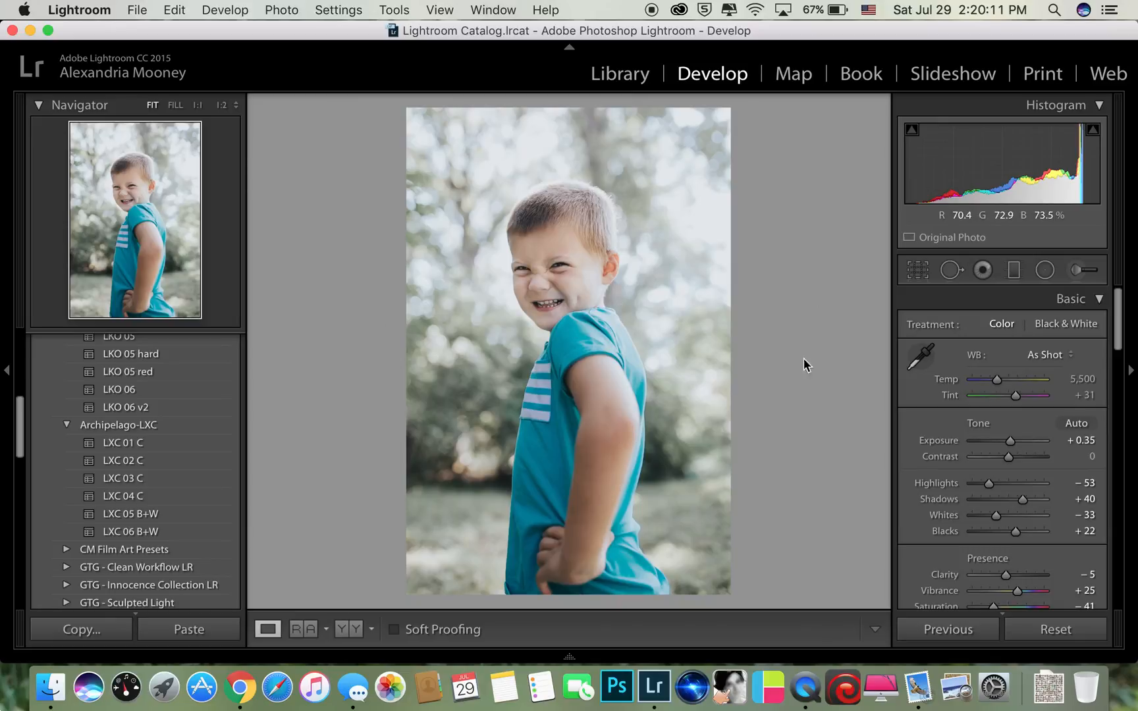
Paint a new 4 Baby Brighten mask over the boy's arm, with the brush size at 3.7, and set its Exposure to −0.14
left_click(1079, 271)
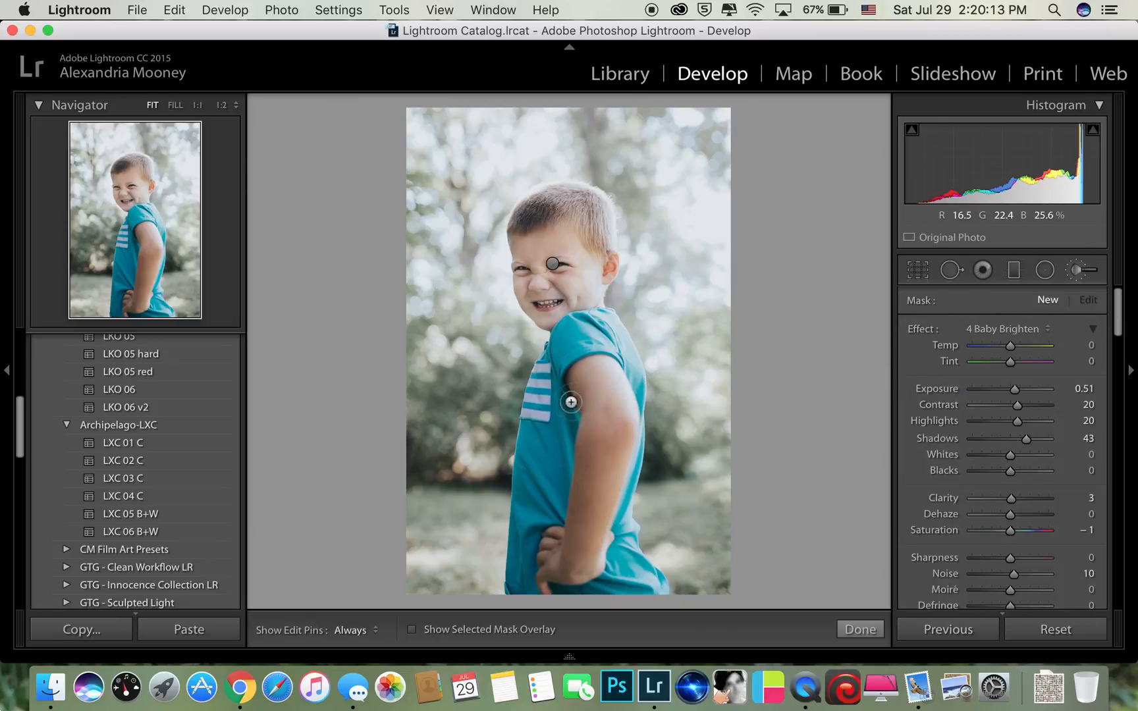
key("h")
mouse_move(592, 465)
left_mouse_down()
mouse_move(574, 570)
mouse_move(590, 556)
mouse_move(619, 428)
mouse_move(597, 405)
mouse_move(623, 415)
mouse_move(616, 456)
mouse_move(612, 398)
mouse_move(618, 459)
mouse_move(624, 423)
mouse_move(610, 398)
mouse_move(609, 473)
mouse_move(602, 434)
mouse_move(587, 482)
mouse_move(582, 463)
mouse_move(592, 457)
mouse_move(598, 499)
mouse_move(608, 478)
mouse_move(585, 466)
mouse_move(606, 403)
left_mouse_up()
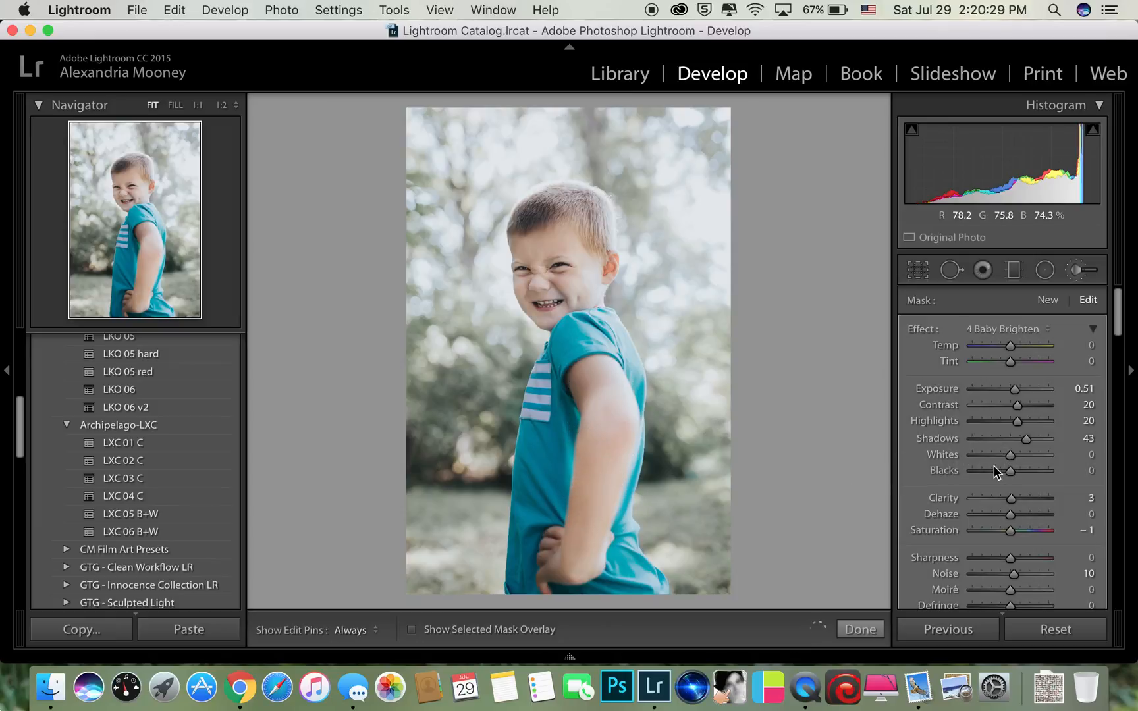
scroll(995, 472, "down", 5)
left_click_drag(977, 471, 974, 470)
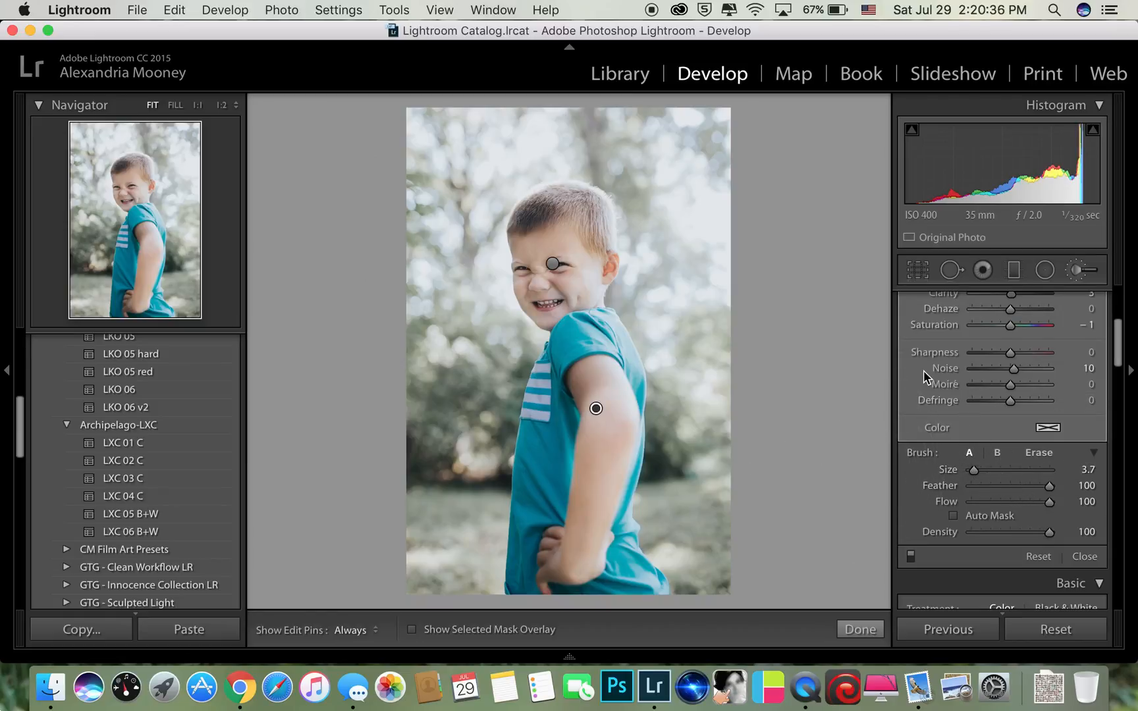
scroll(925, 376, "up", 5)
left_click_drag(1015, 389, 1011, 391)
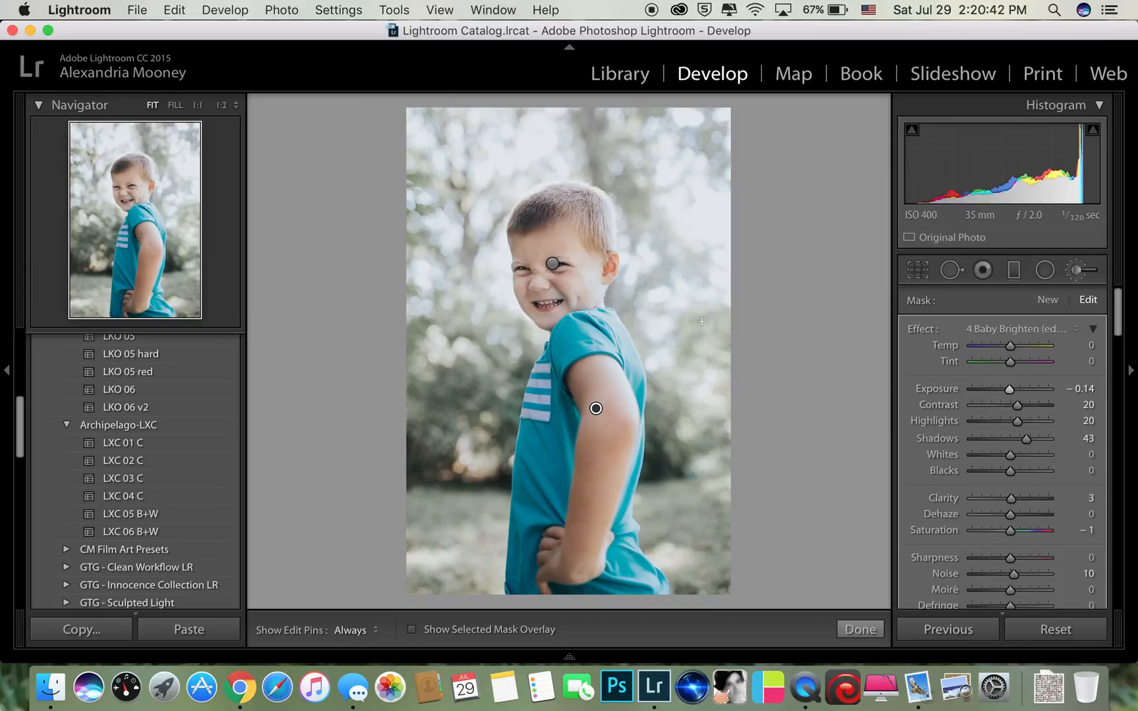
Reselect the face brush mask, show its mask overlay, fine-tune its Exposure, and finish the brush adjustment
left_click(553, 266)
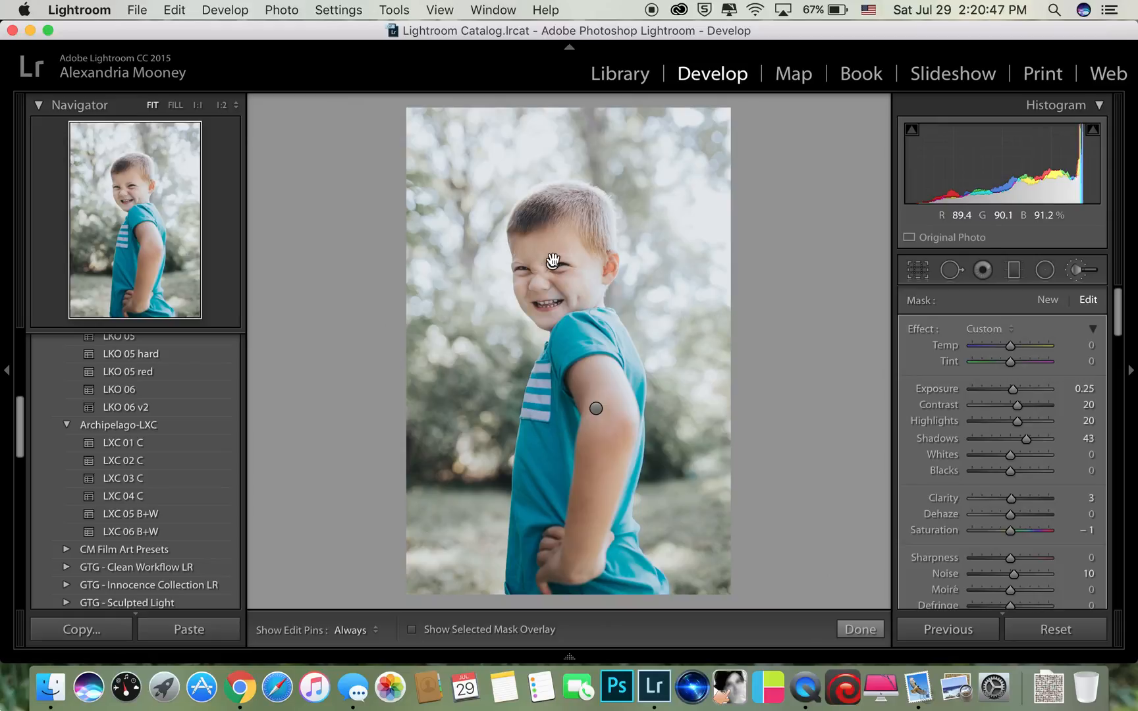
left_click(413, 629)
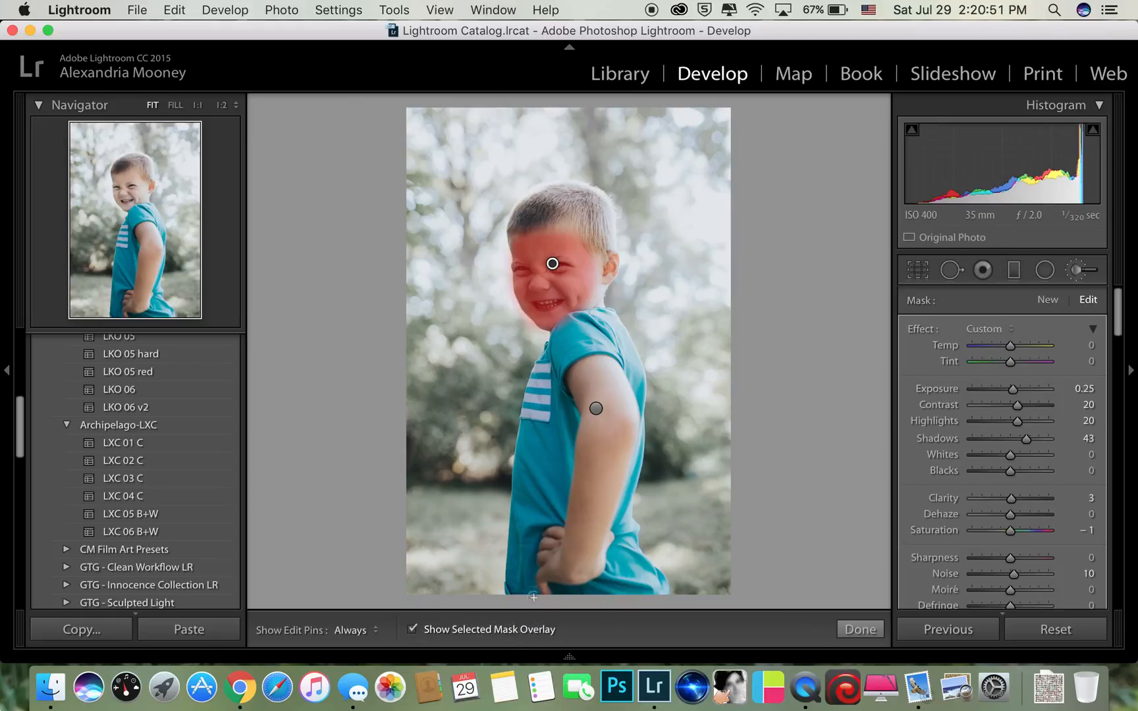
left_click(1013, 389)
left_click_drag(1013, 389, 1014, 395)
left_click(869, 629)
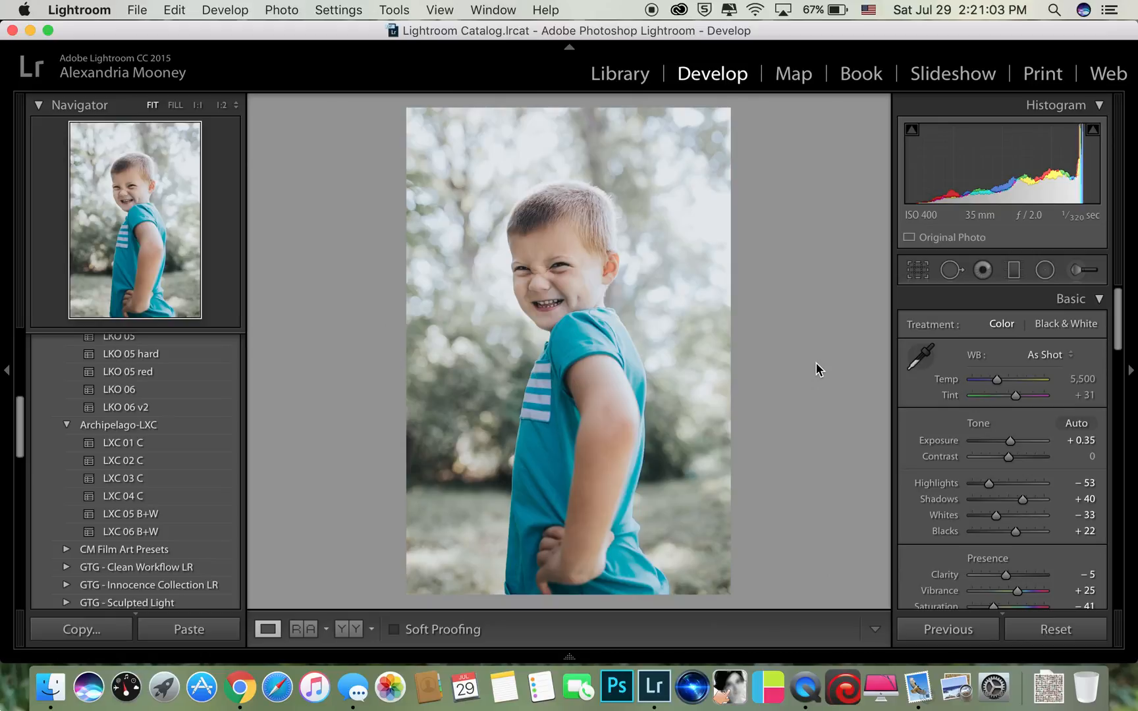
Compare the boy's photo before and after editing in side-by-side and split views, ending in the single-image view
left_click(350, 630)
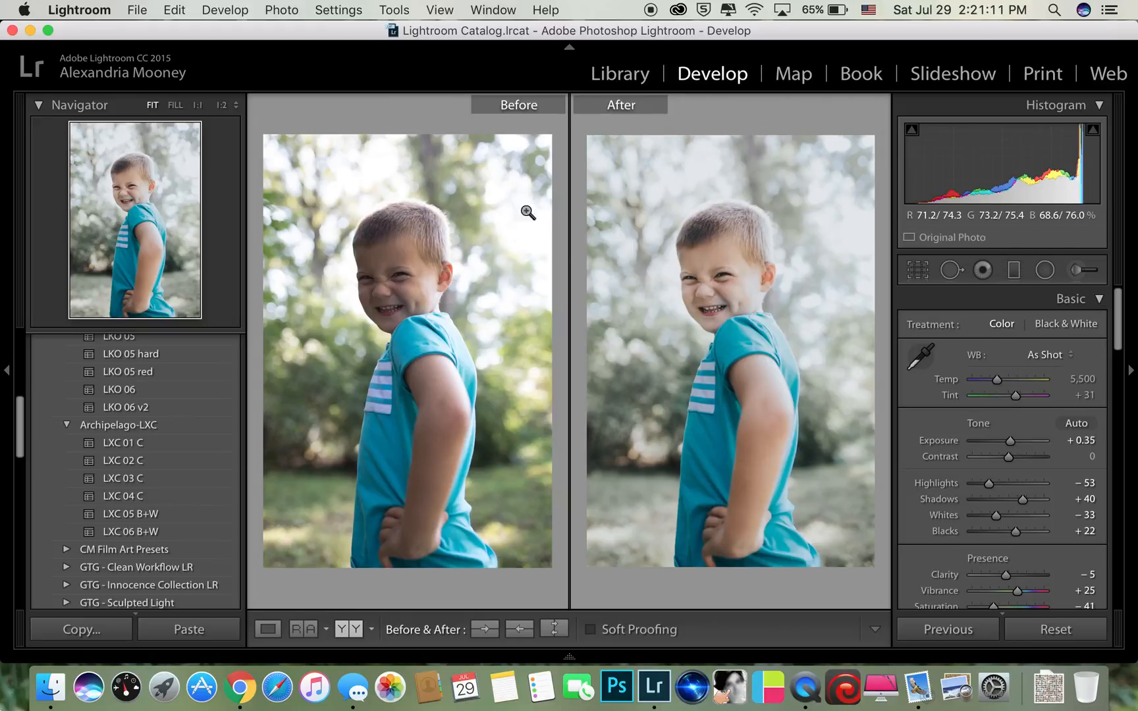
left_click(357, 629)
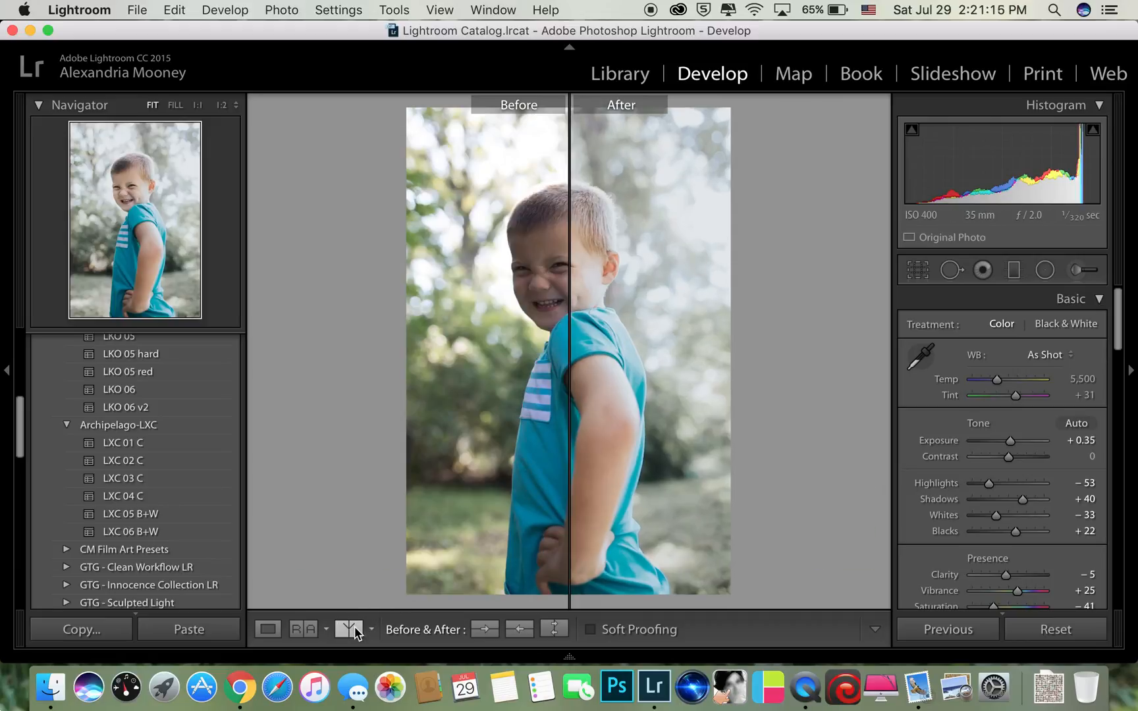
left_click(357, 630)
left_click(356, 630)
left_click(356, 630)
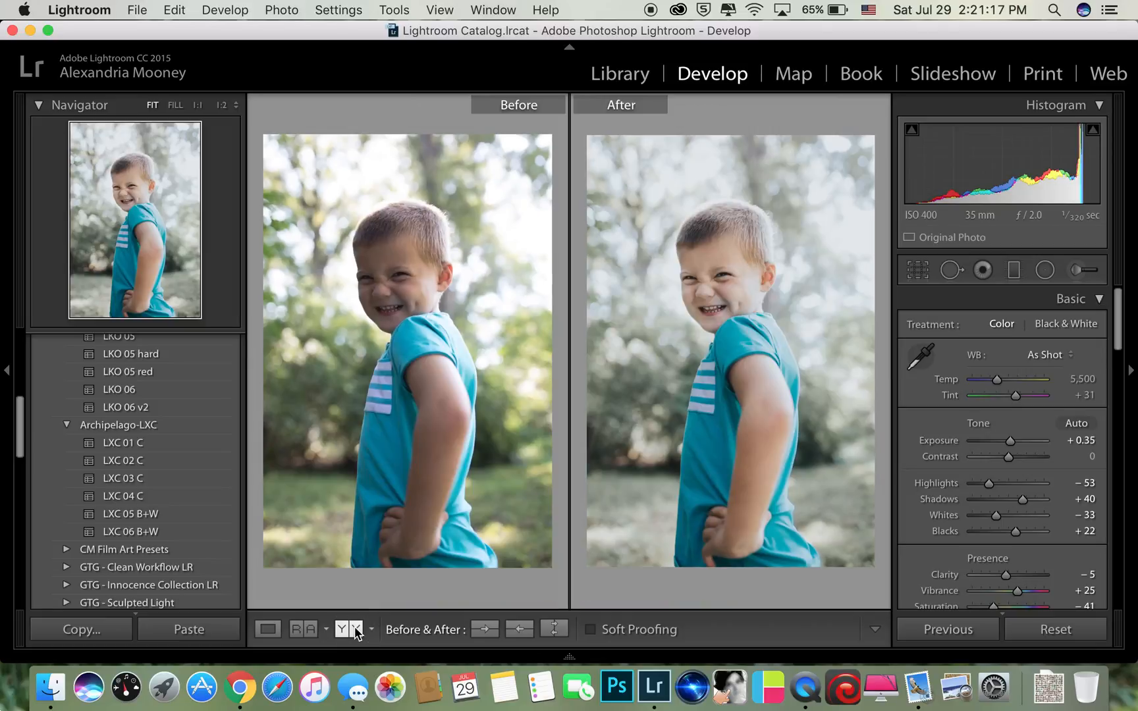
left_click(267, 629)
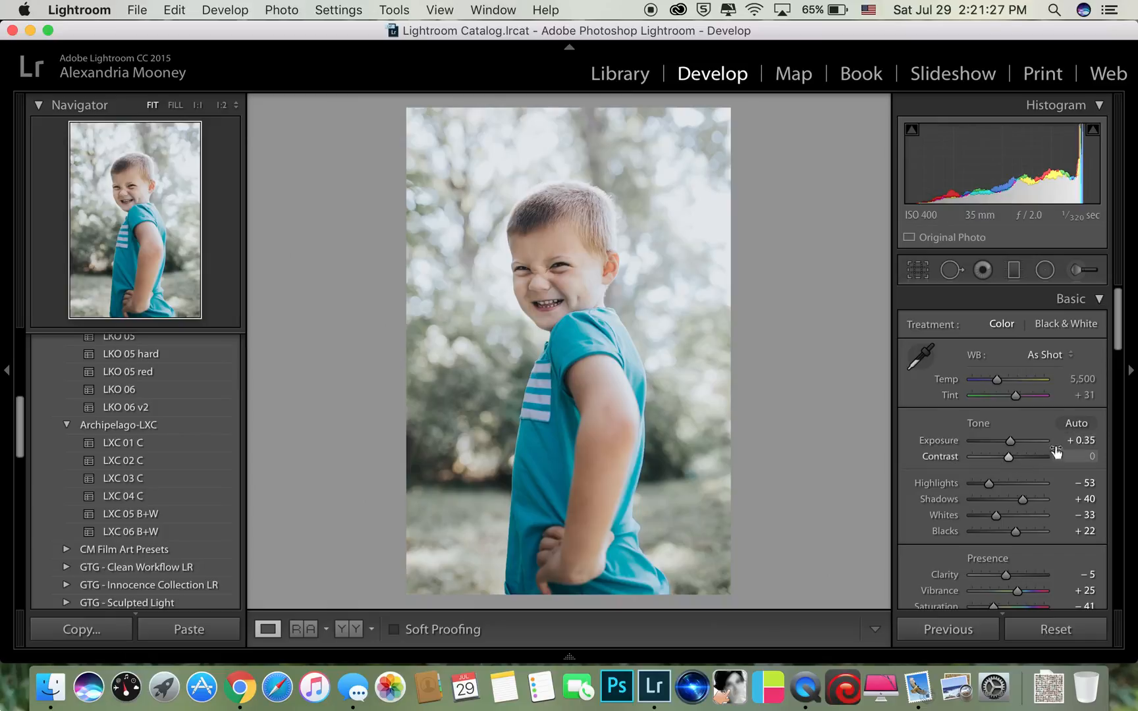
Review the boy photo's brush pins and its HSL and Noise Reduction settings
left_click(1078, 270)
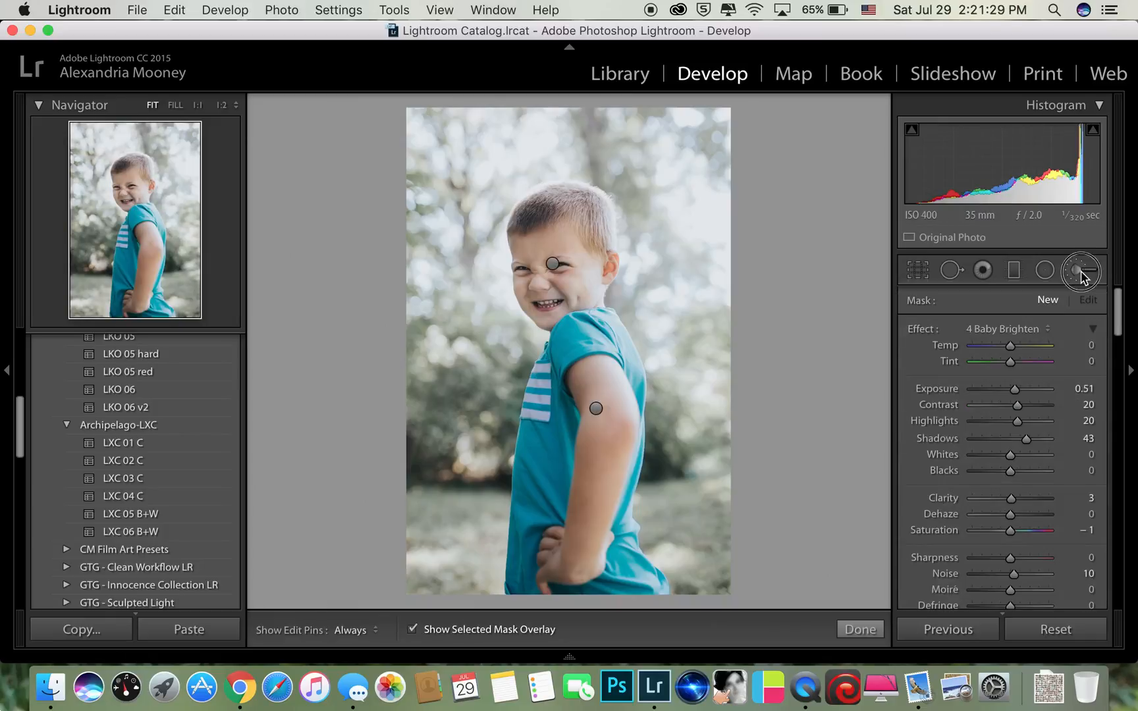
left_click(1080, 273)
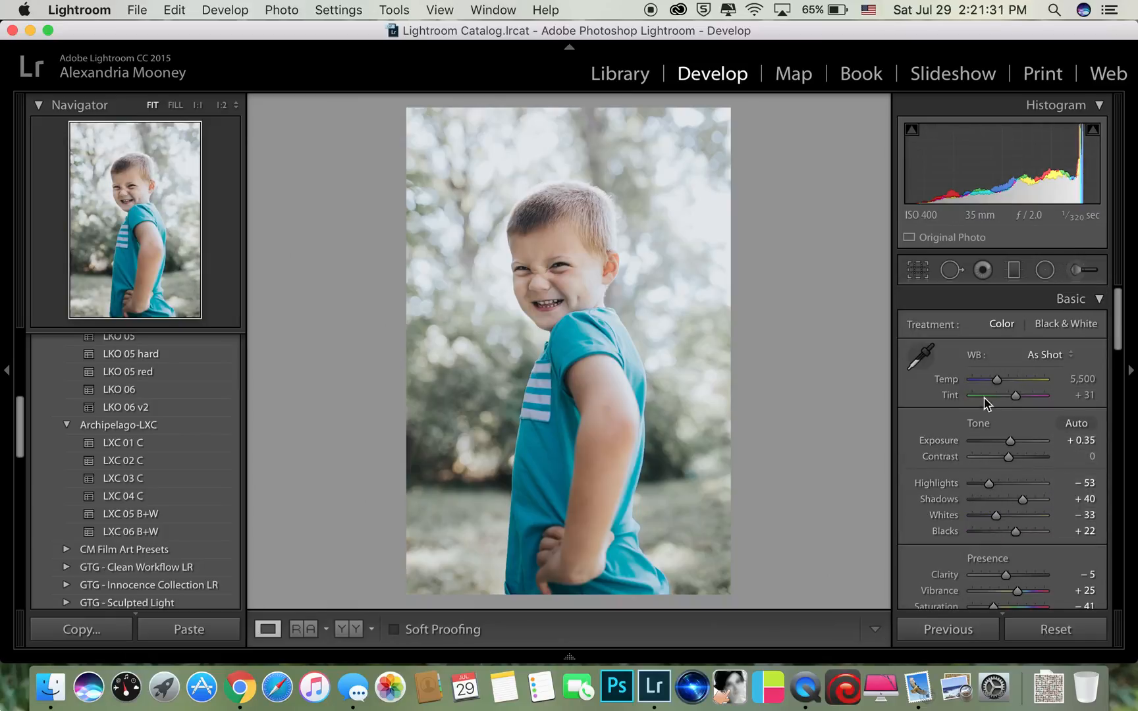
scroll(986, 501, "down", 3)
scroll(986, 489, "down", 3)
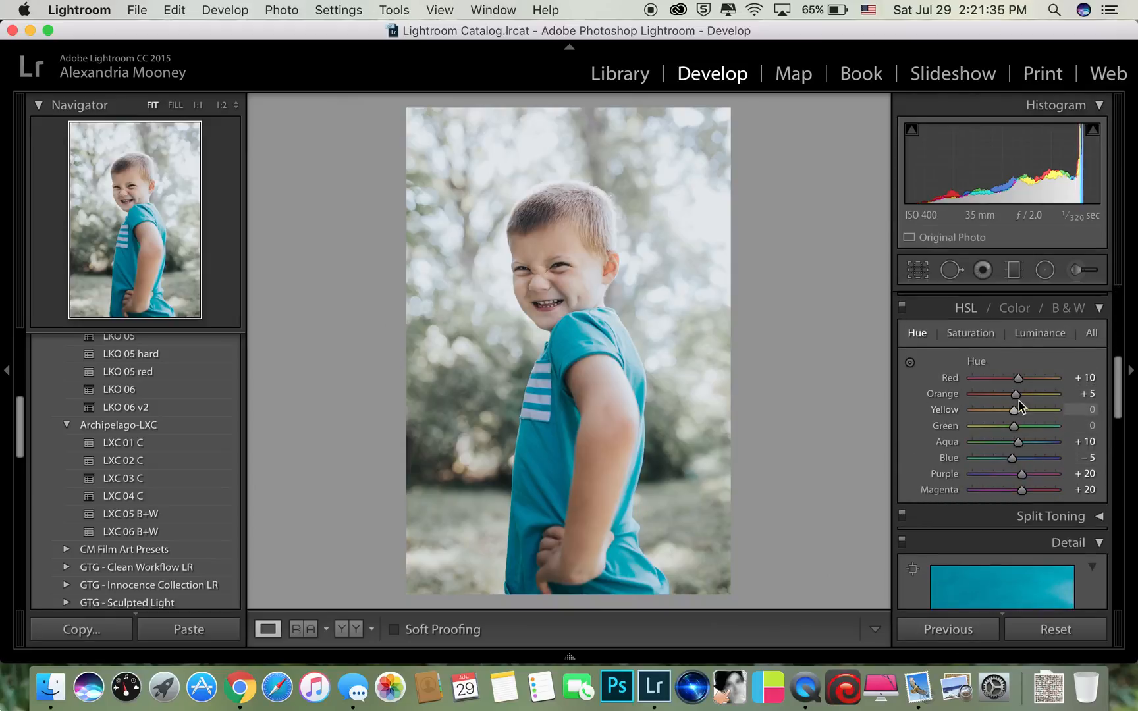
scroll(1008, 428, "down", 5)
scroll(1005, 436, "down", 3)
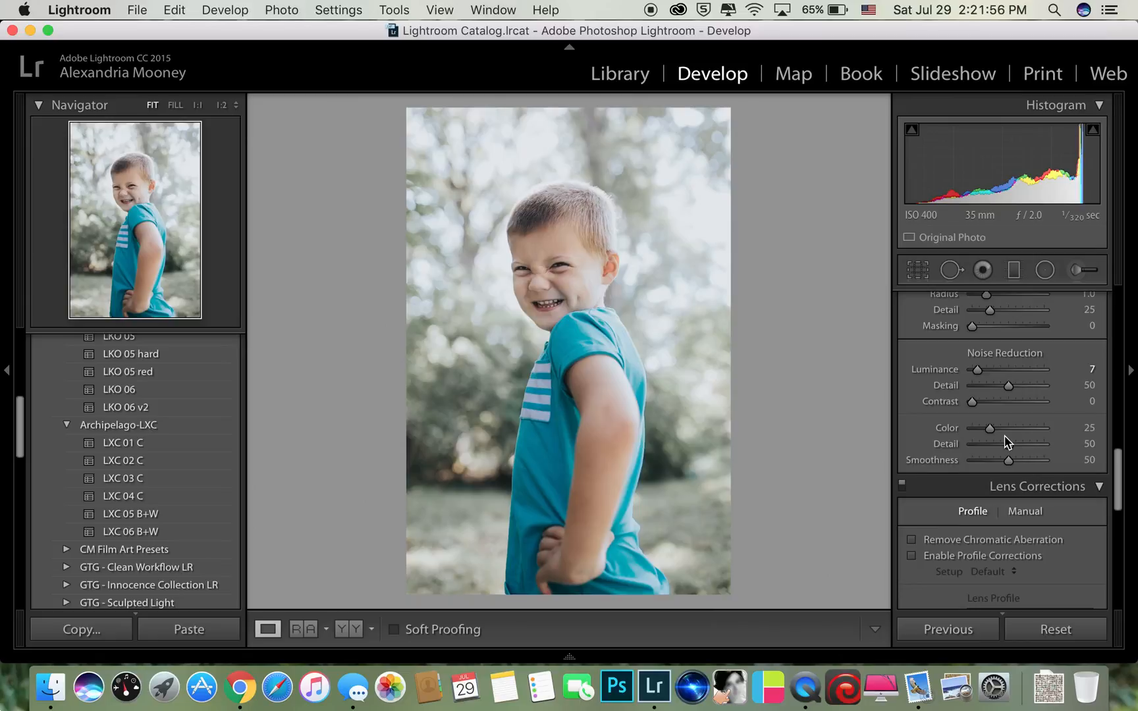
Select the edited boy photo in the Library grid and open its export settings
key("g")
left_click(594, 348)
left_click(617, 188)
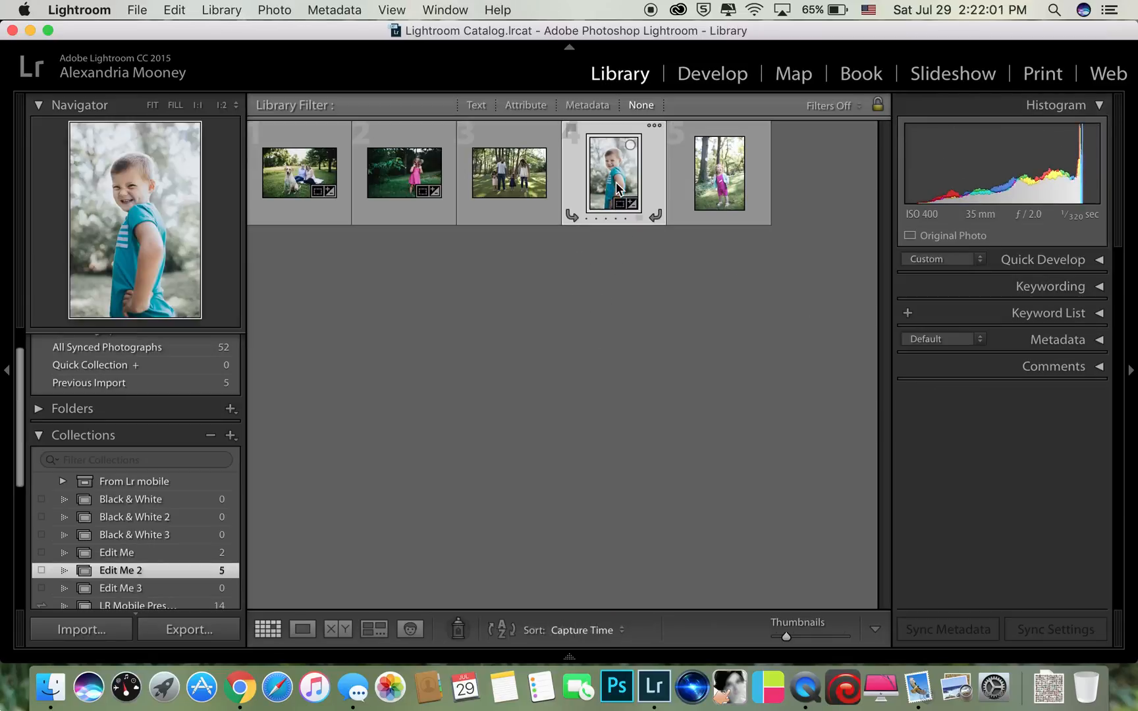
left_click(142, 9)
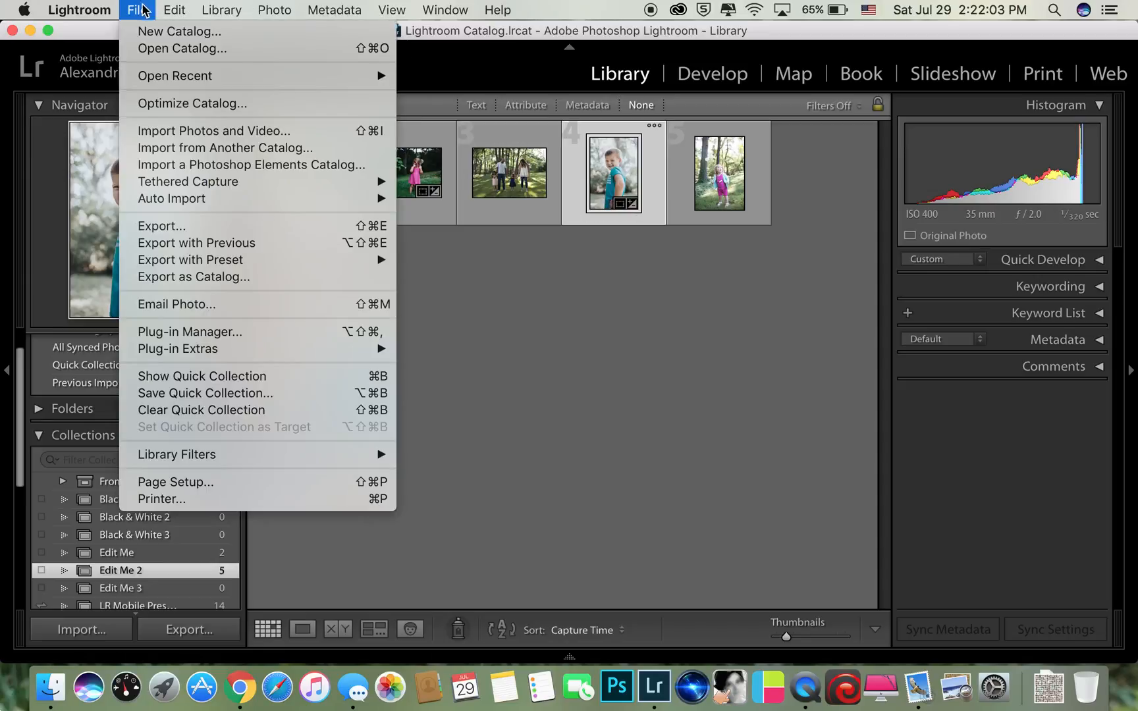
left_click(198, 226)
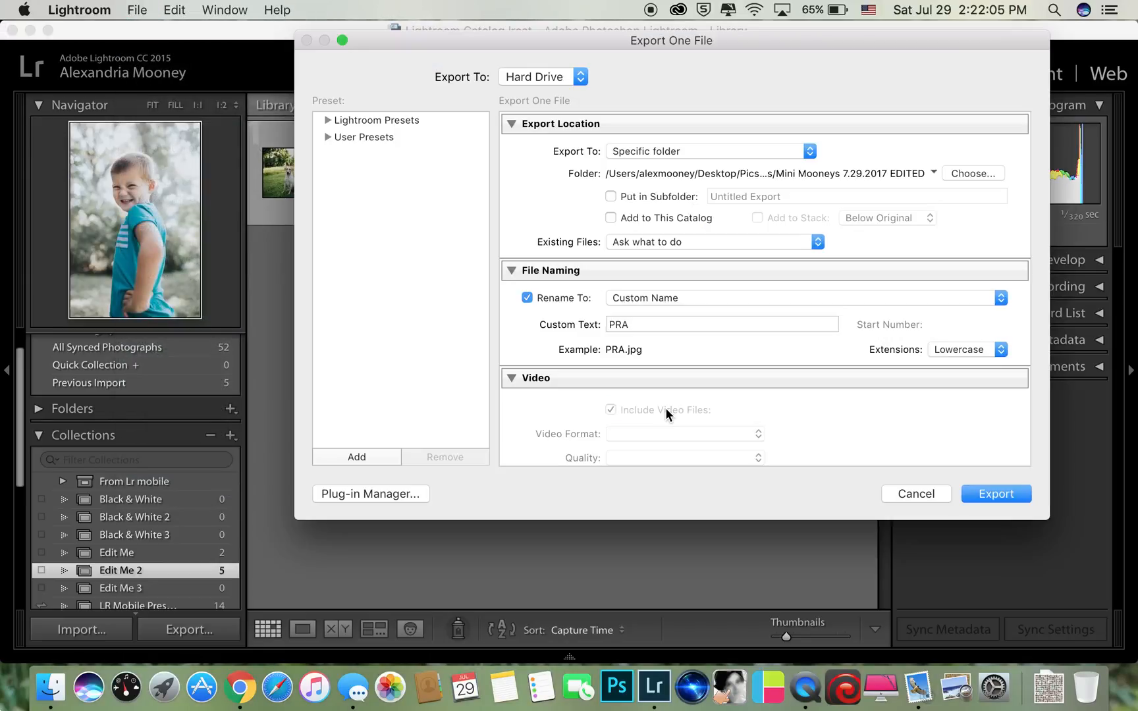
Set the export folder to the Desktop and enter the boy's first name as the custom file name
left_click(977, 176)
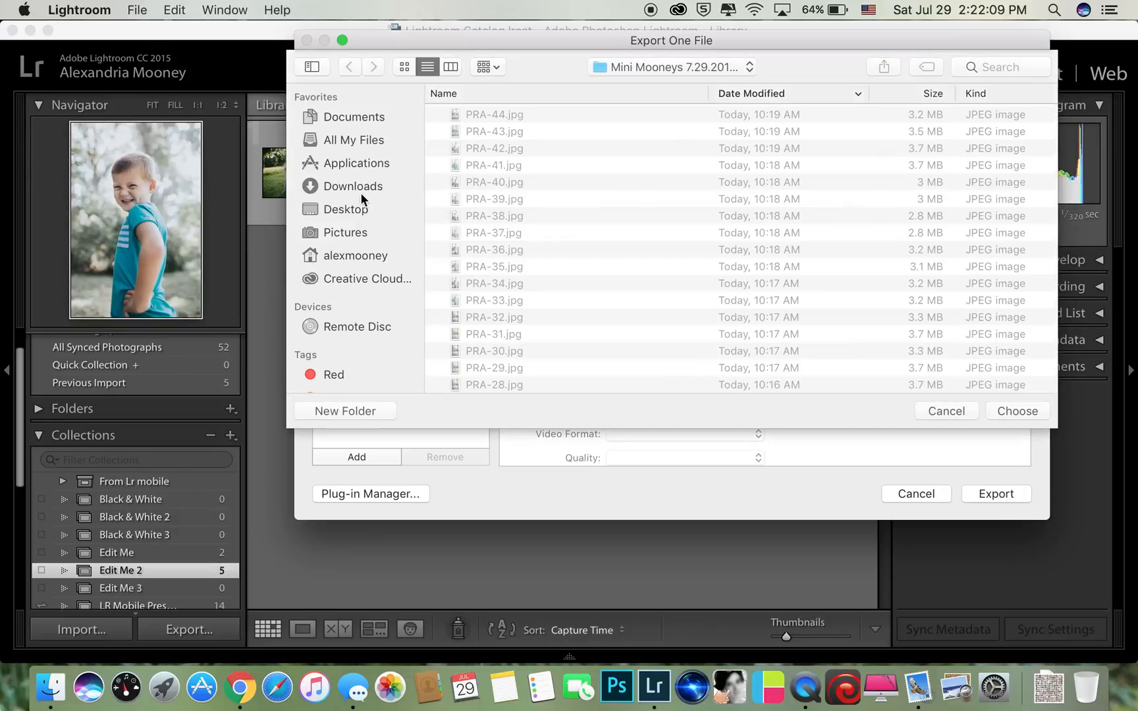
left_click(351, 209)
key("Return")
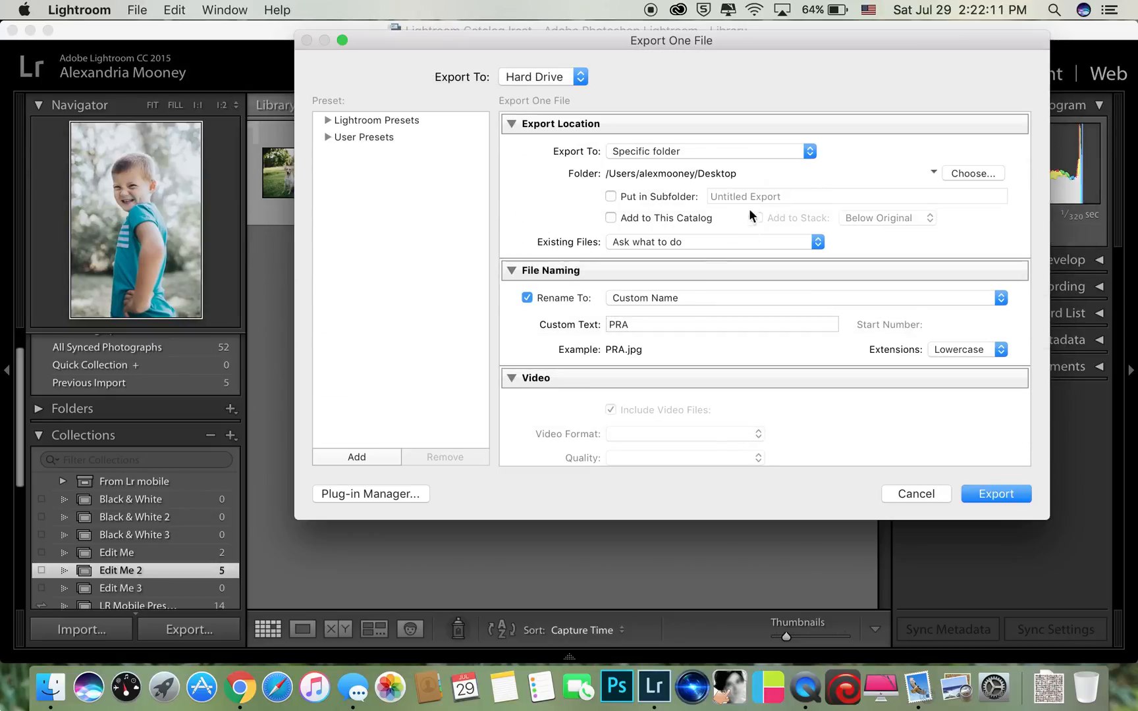
double_click(630, 320)
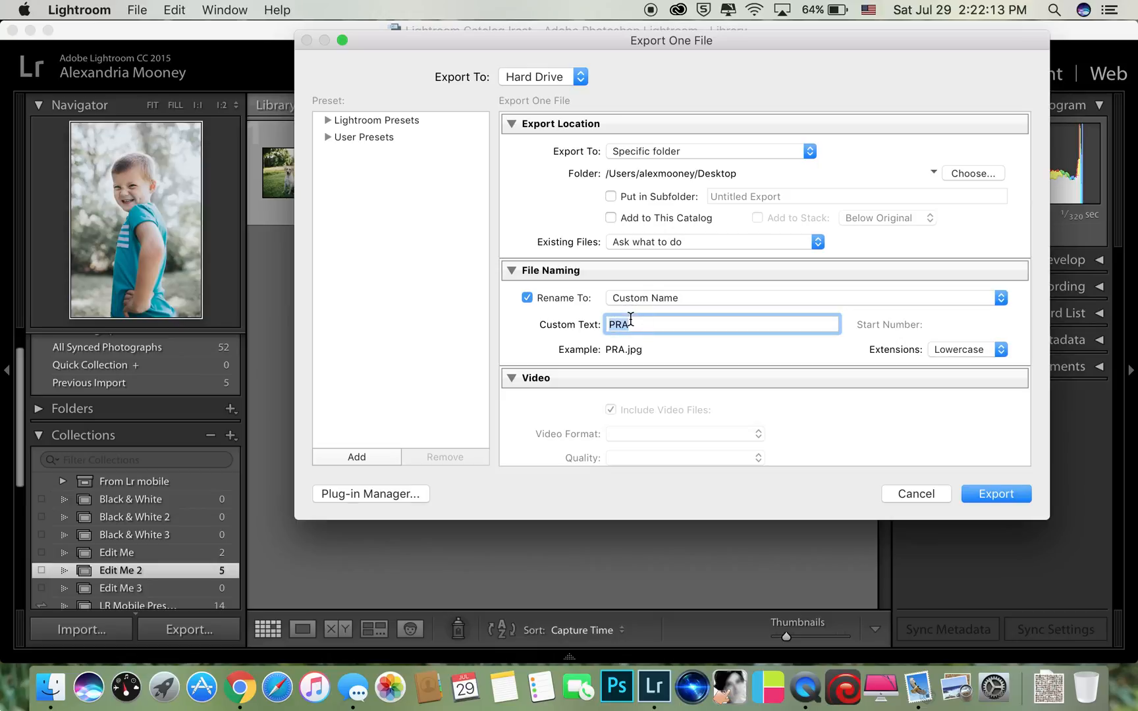
type("Patrick")
Choose JPEG as the image format in the export file settings
scroll(764, 290, "down", 5)
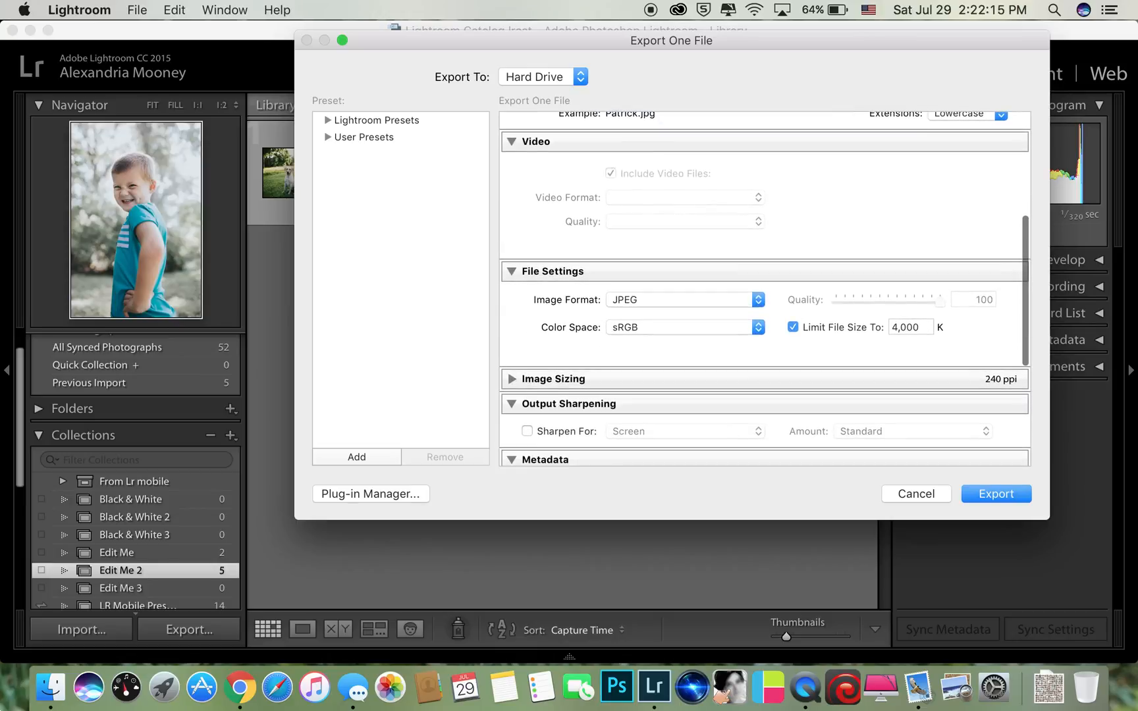
scroll(614, 226, "up", 5)
scroll(614, 225, "down", 8)
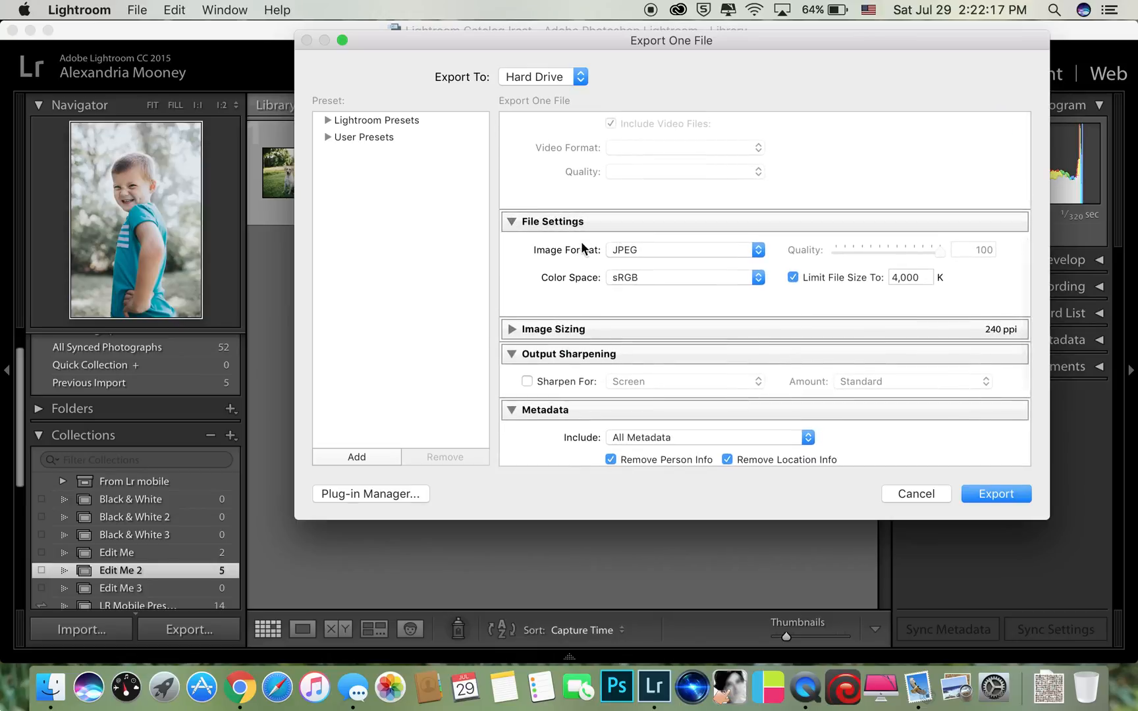
left_click(643, 251)
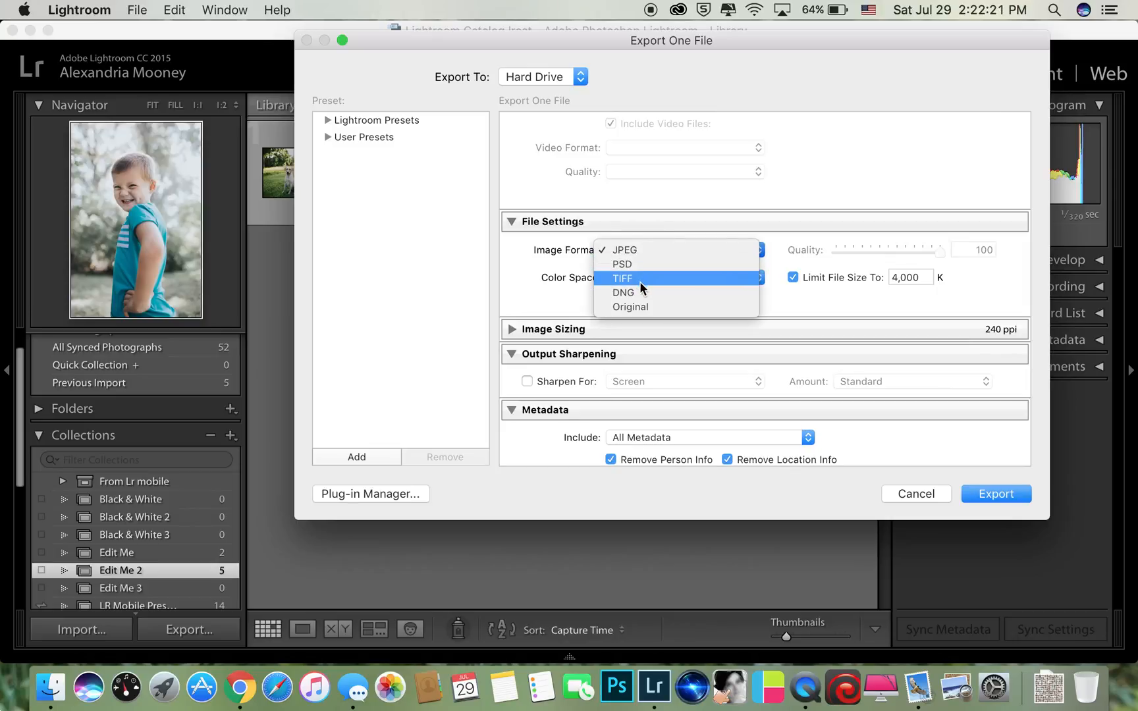
left_click(617, 253)
left_click(625, 252)
left_click(629, 253)
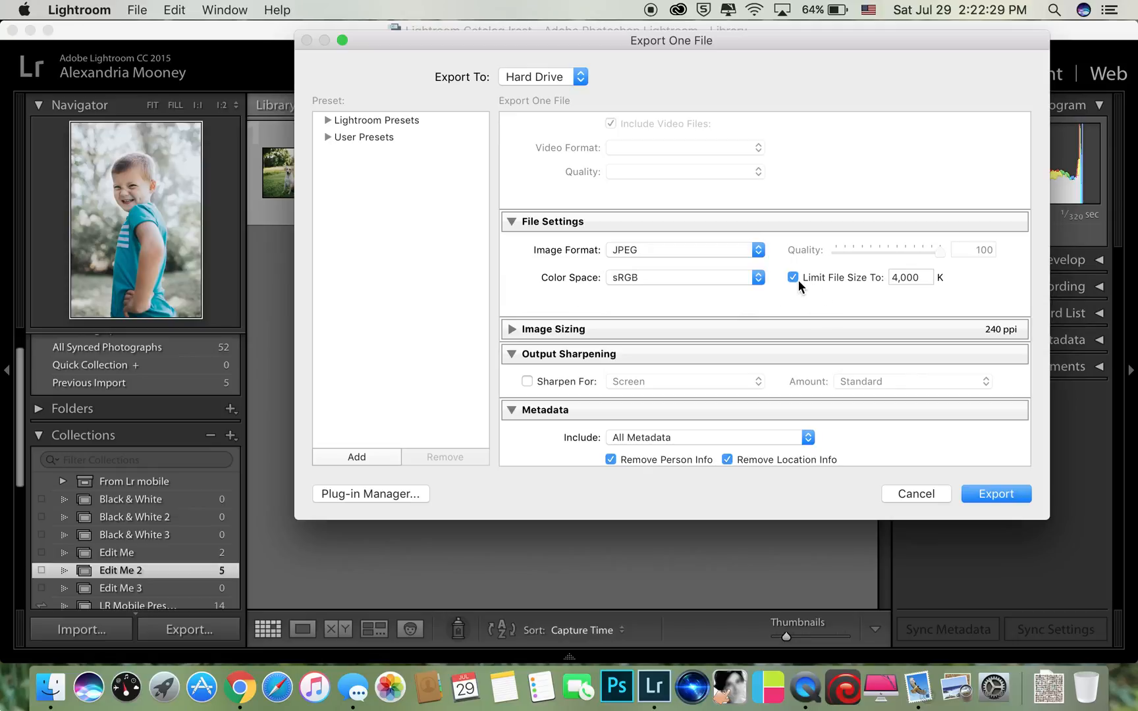
Enable the exported JPEG's file size limit and set it to 1500 K
mouse_move(843, 285)
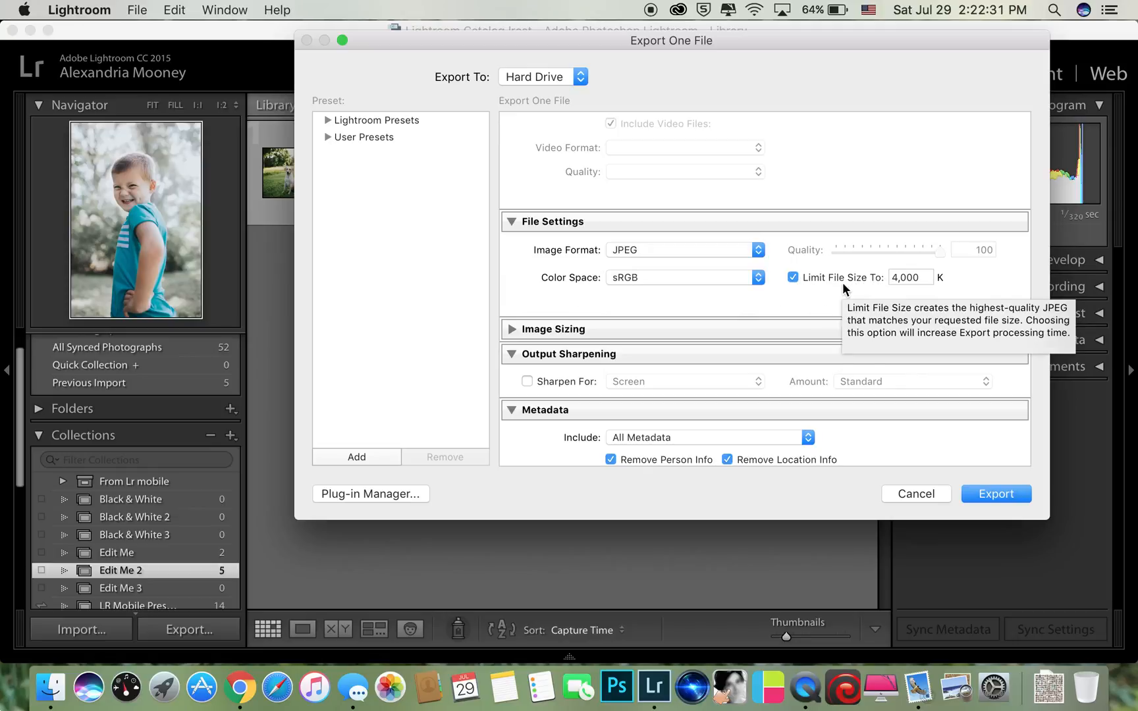
left_click(842, 277)
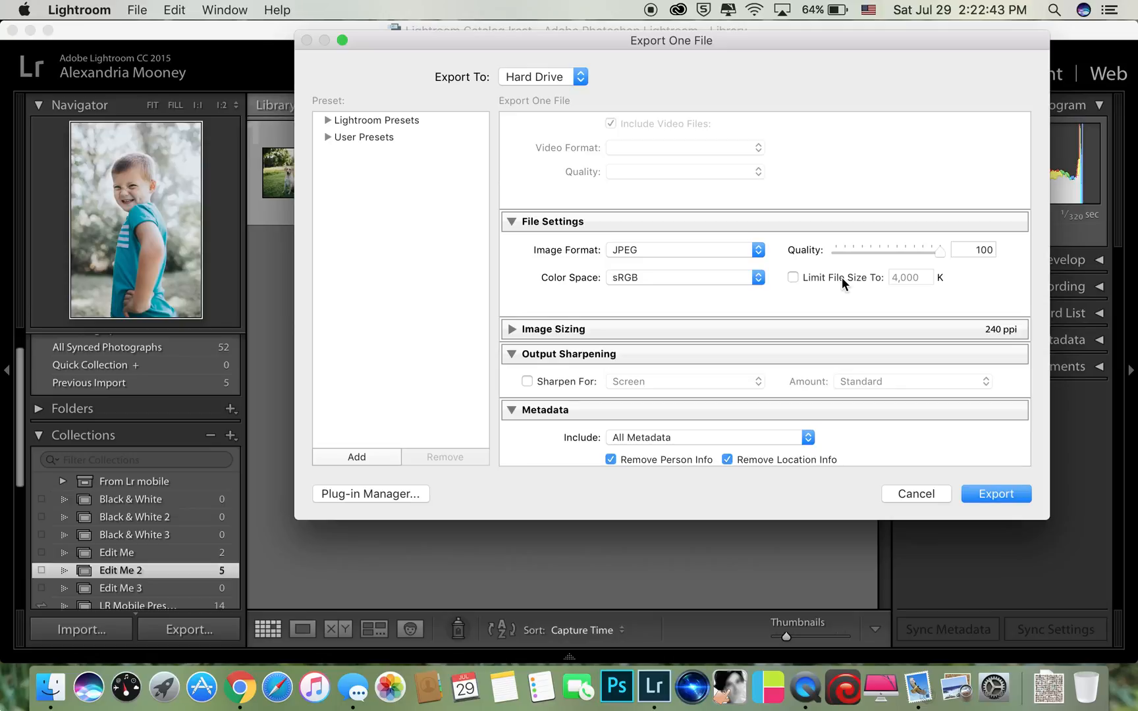
left_click(858, 278)
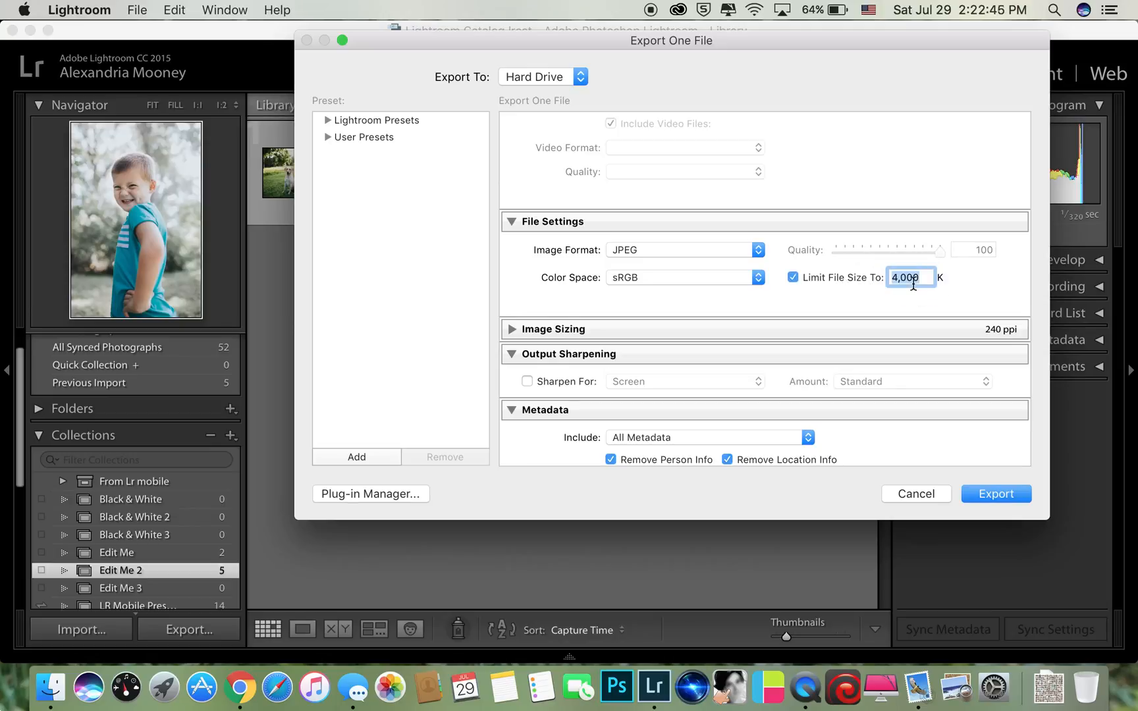
type("1500")
Turn on watermarking for the export and open the selected watermark for editing
scroll(662, 299, "down", 3)
scroll(663, 302, "down", 2)
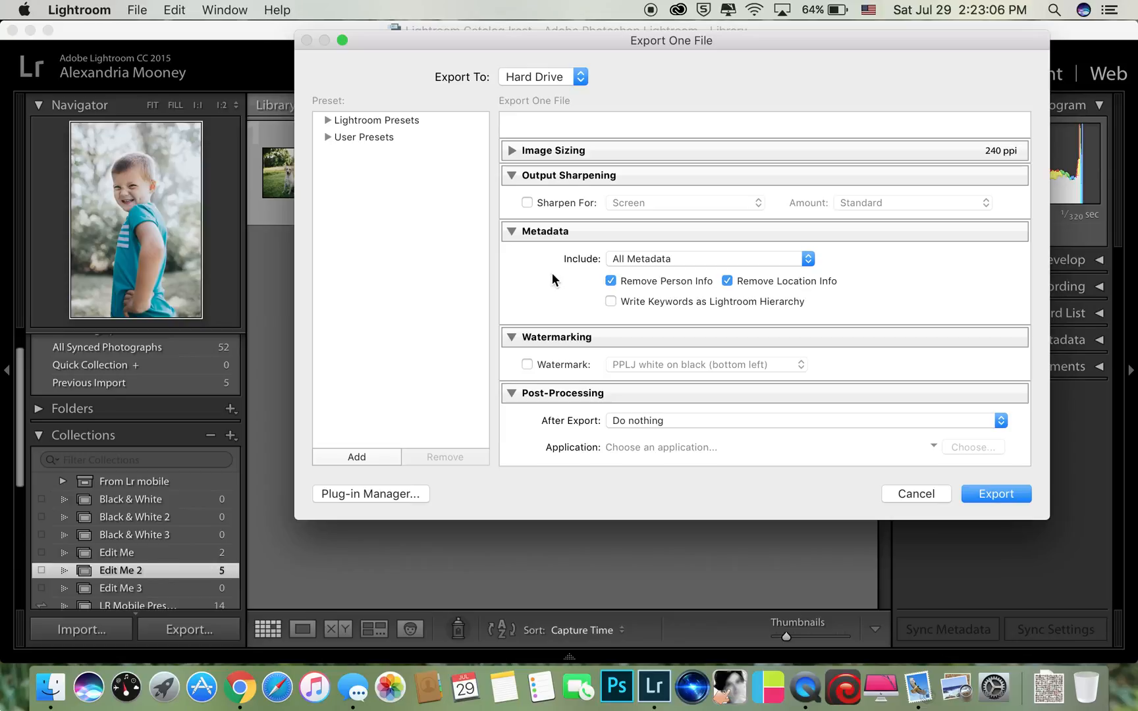
left_click(555, 369)
left_click(626, 366)
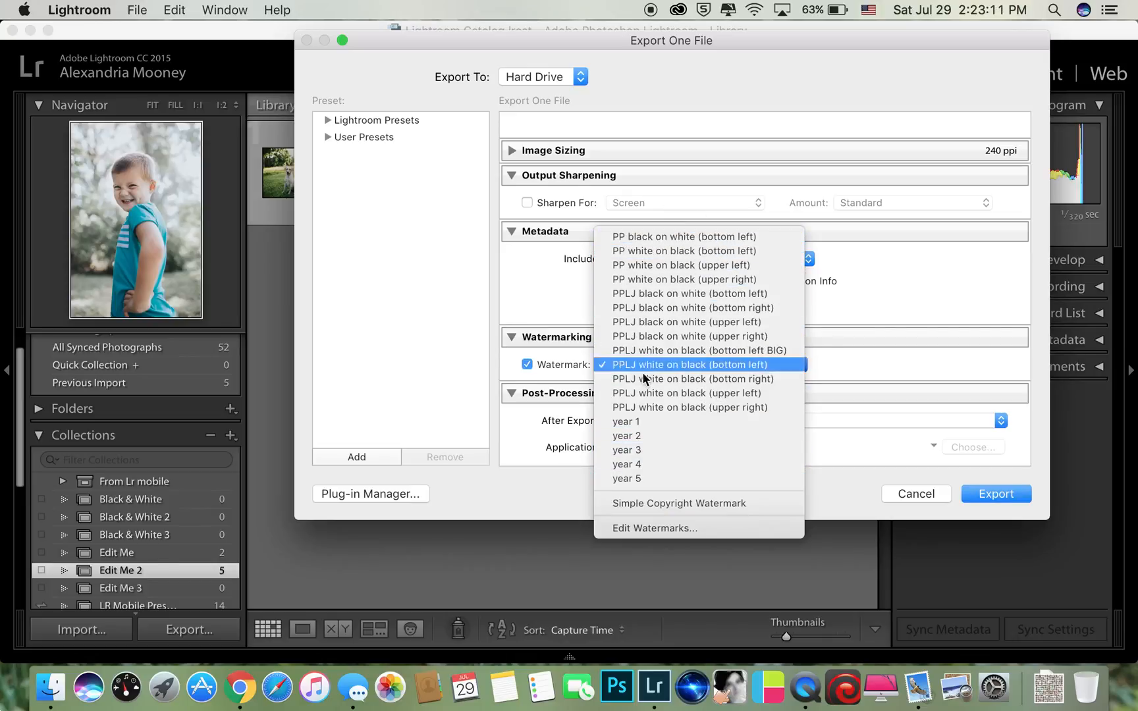
left_click(647, 530)
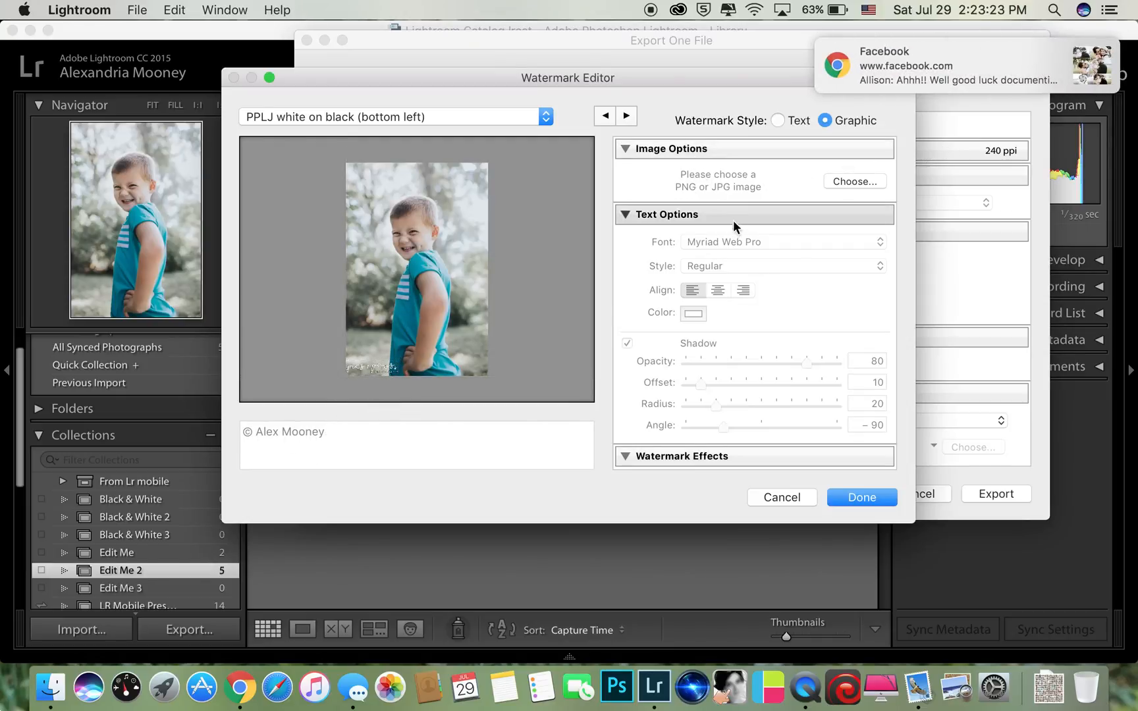
Review the graphic watermark's options and enlarge the watermark to a proportional size of about 30
mouse_move(471, 396)
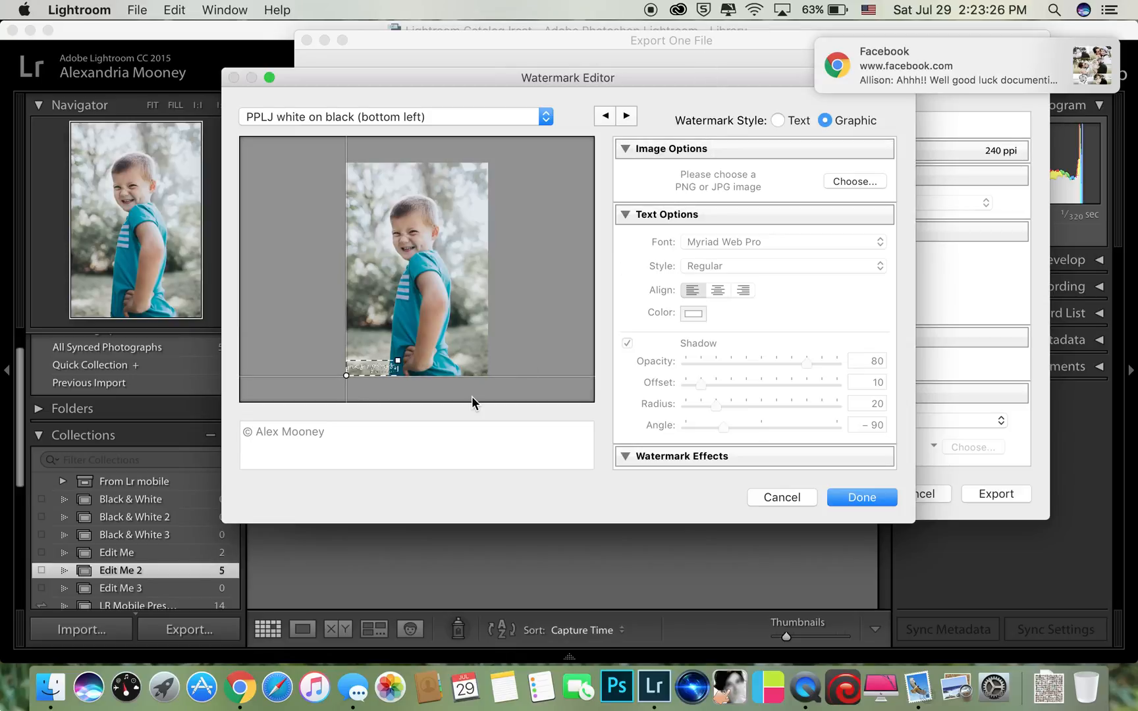
scroll(675, 314, "down", 5)
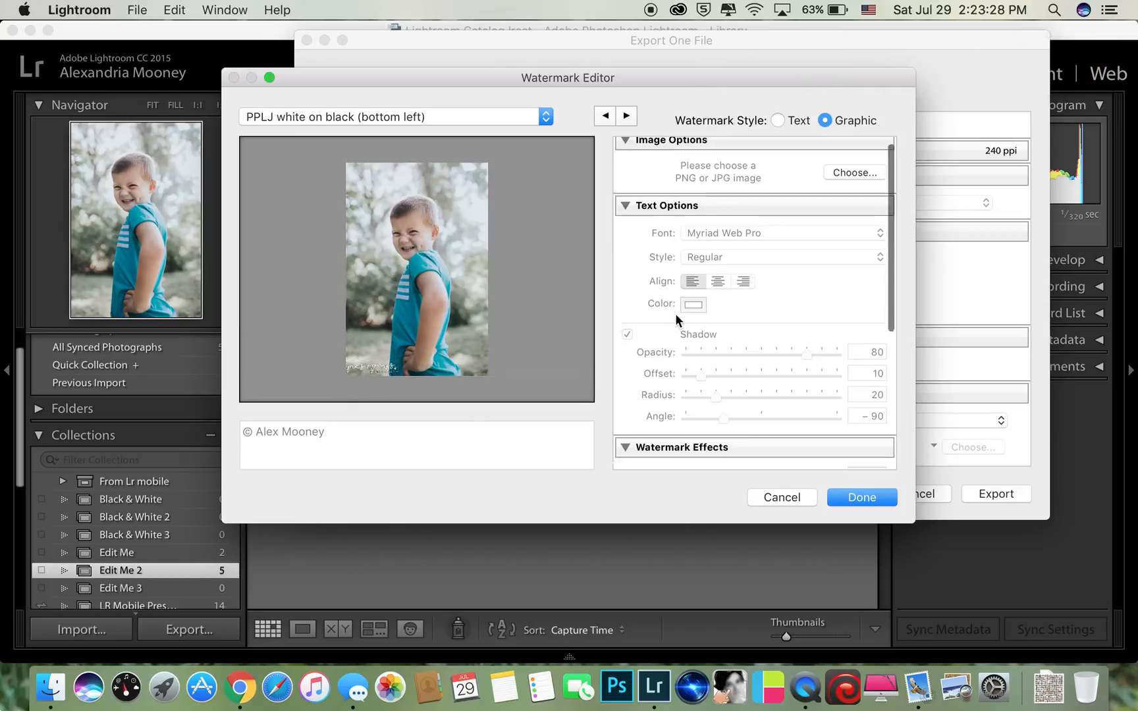
scroll(675, 314, "up", 5)
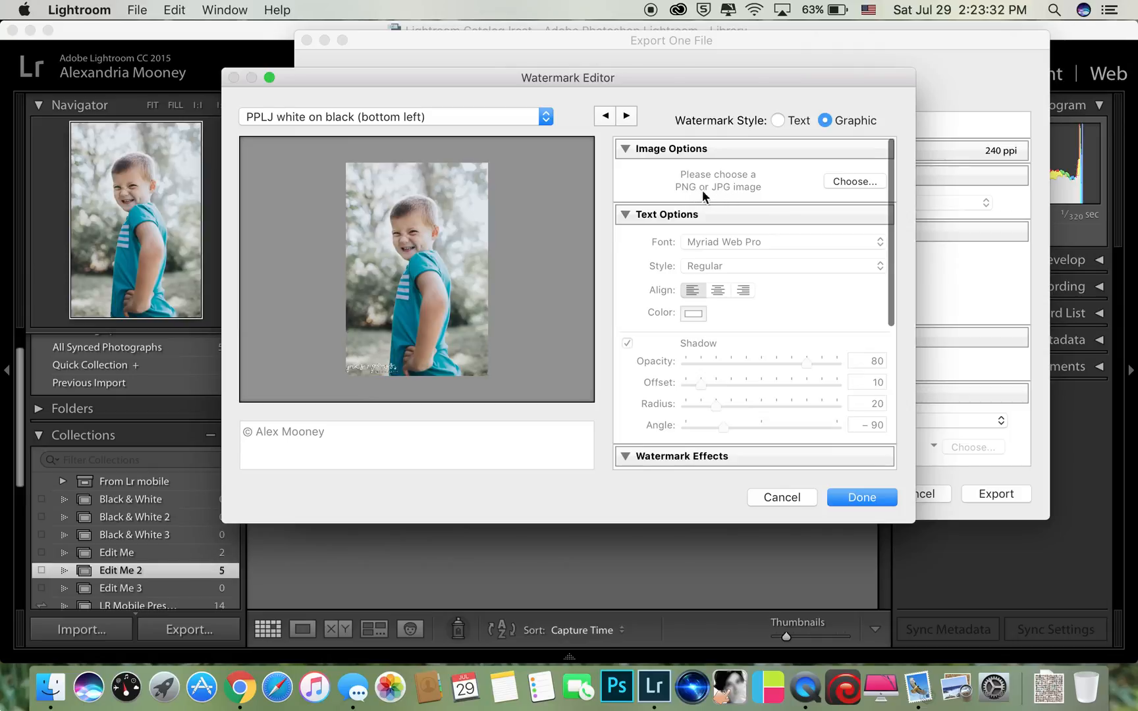
mouse_move(373, 374)
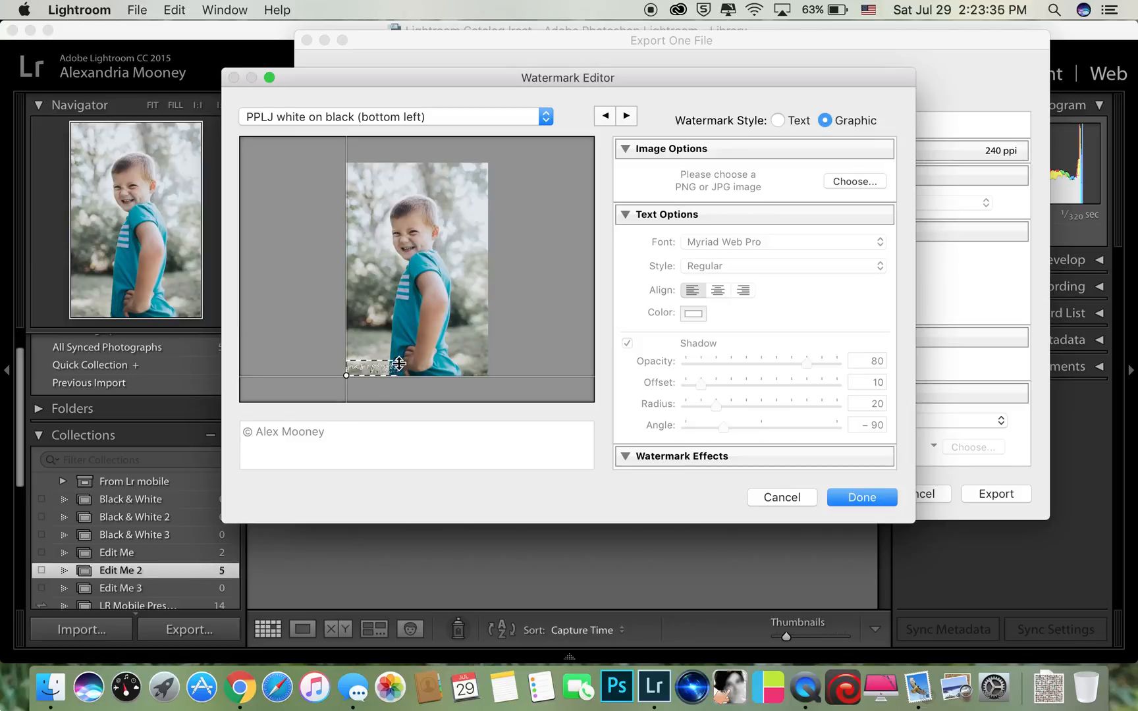
left_click_drag(399, 363, 441, 347)
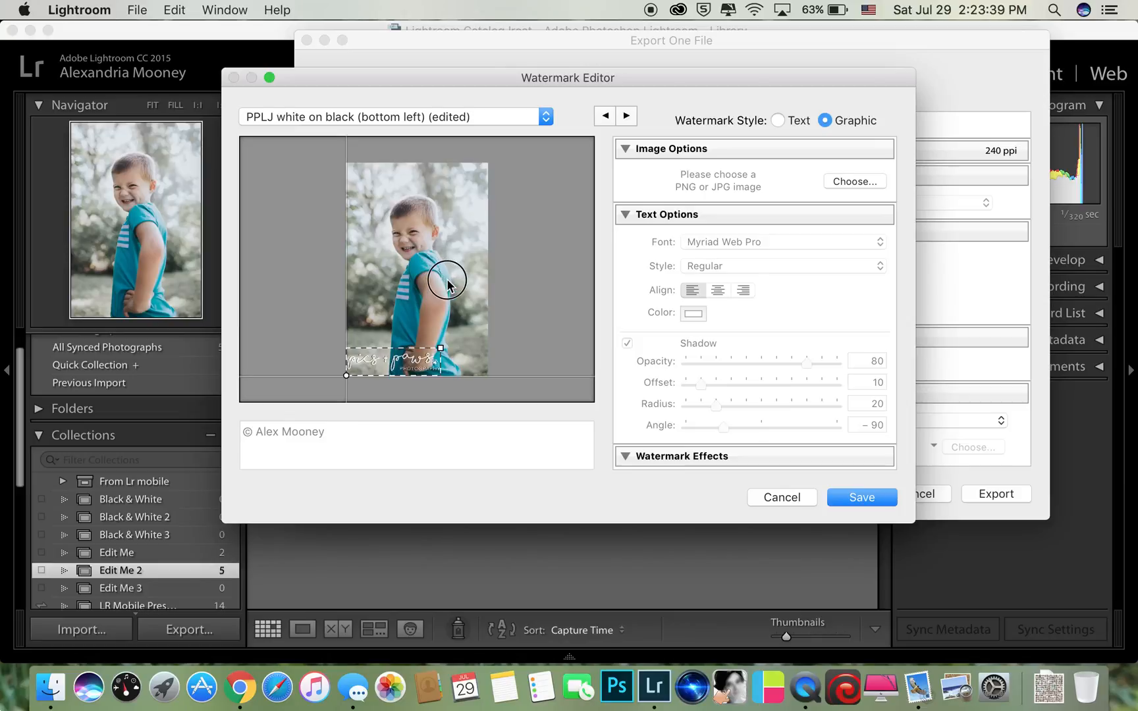
Anchor the watermark at the center of the photo and save it as a new preset named Center
scroll(731, 405, "down", 5)
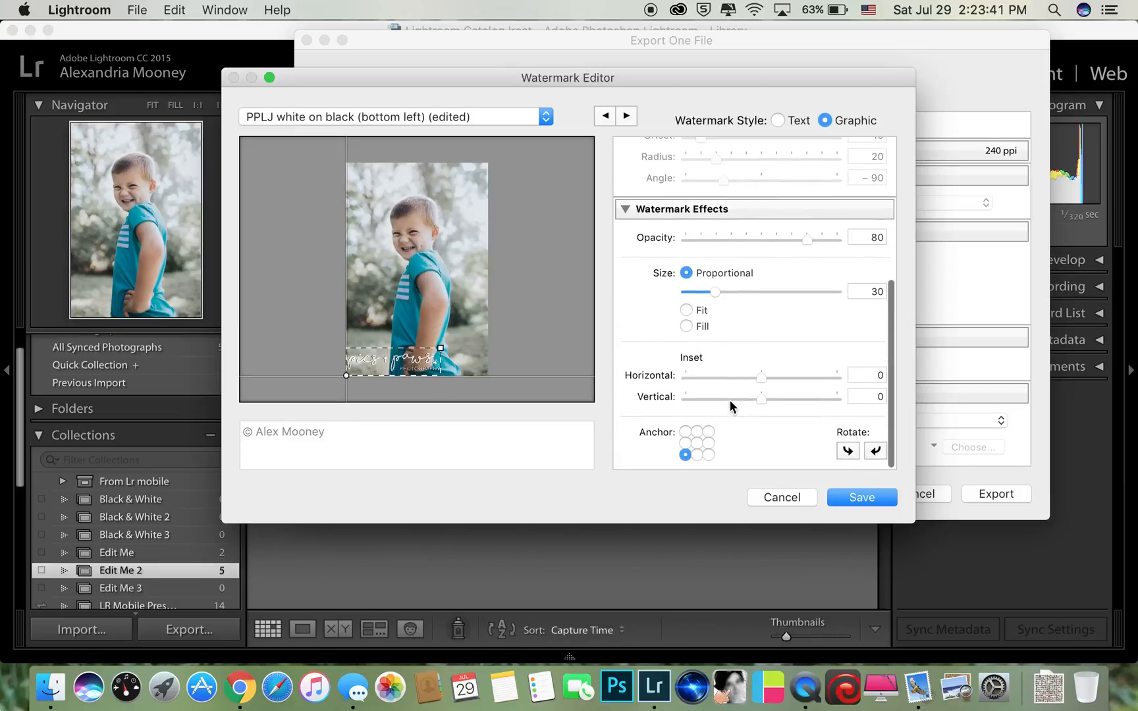
left_click(697, 444)
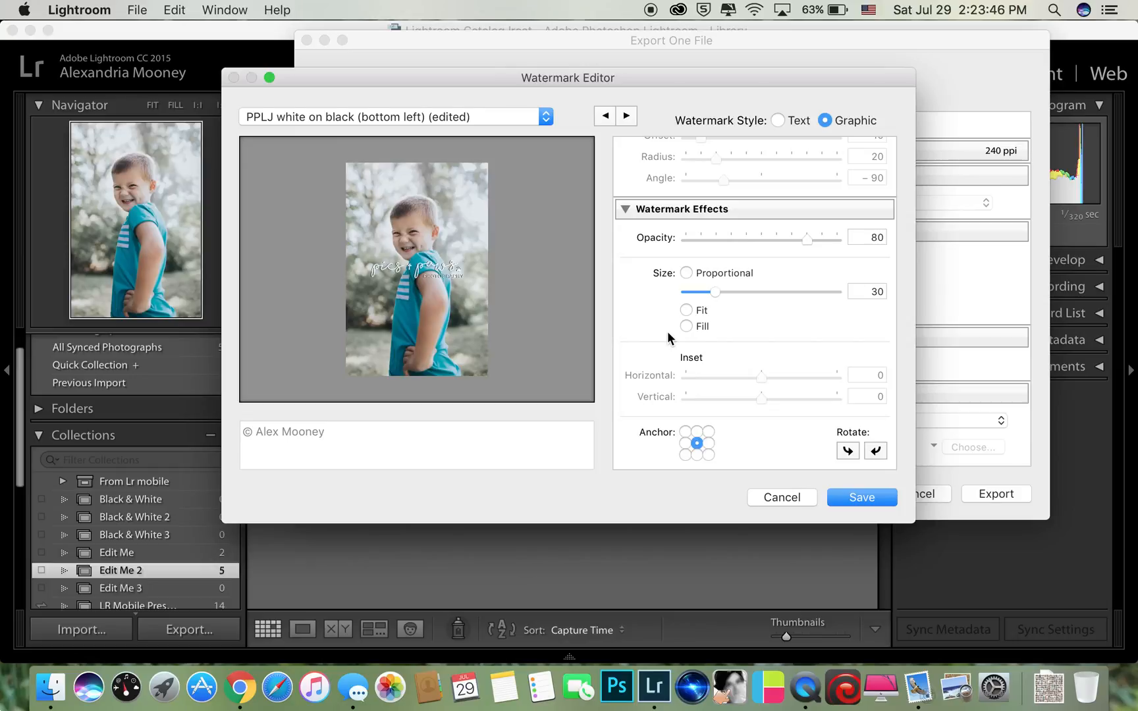
left_click(858, 500)
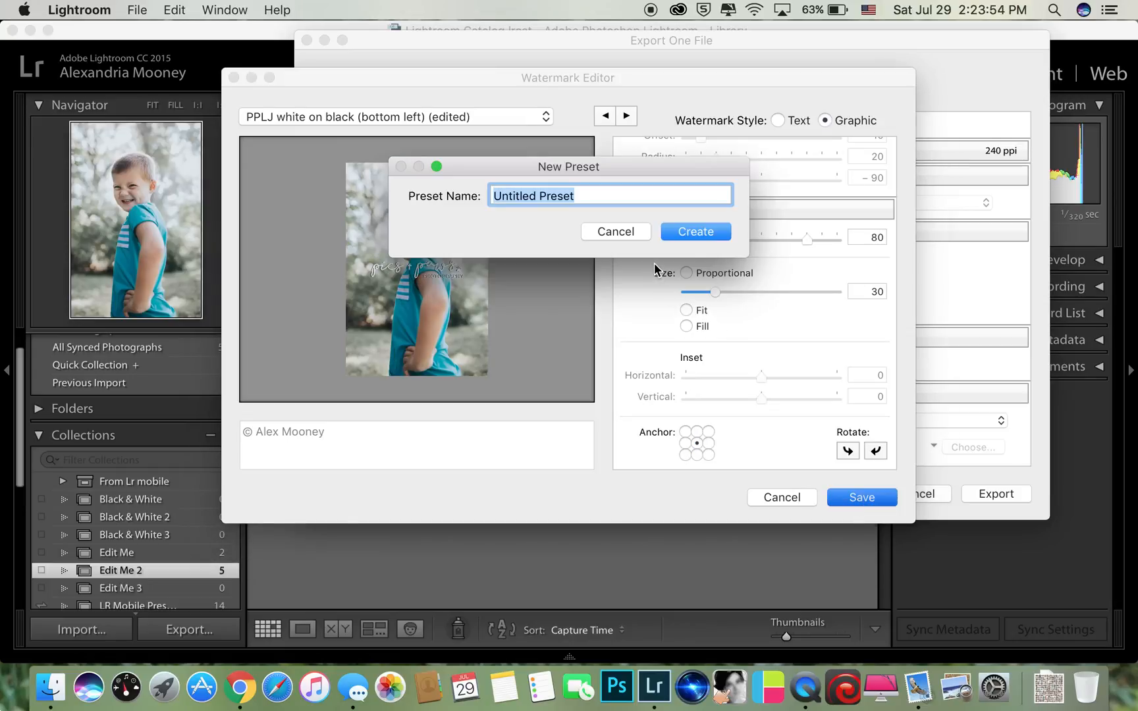
type("Center")
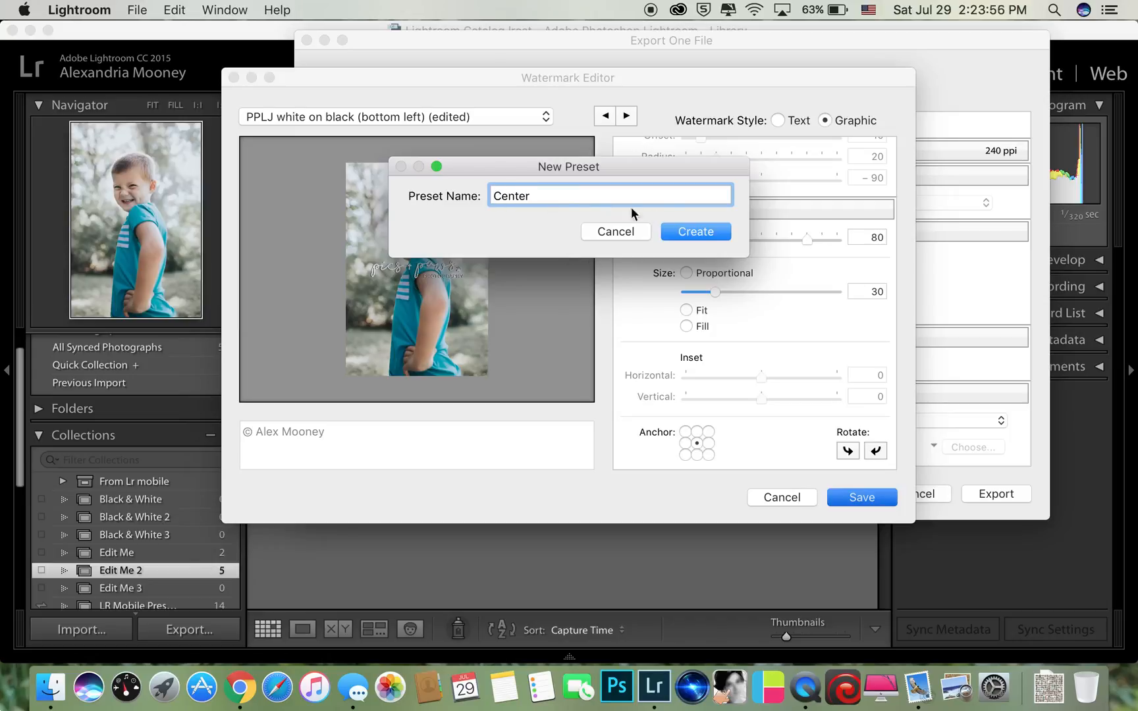
left_click(690, 225)
Export the watermarked photo and preview the exported JPEG on the Desktop, closing the preview when done
left_click(988, 494)
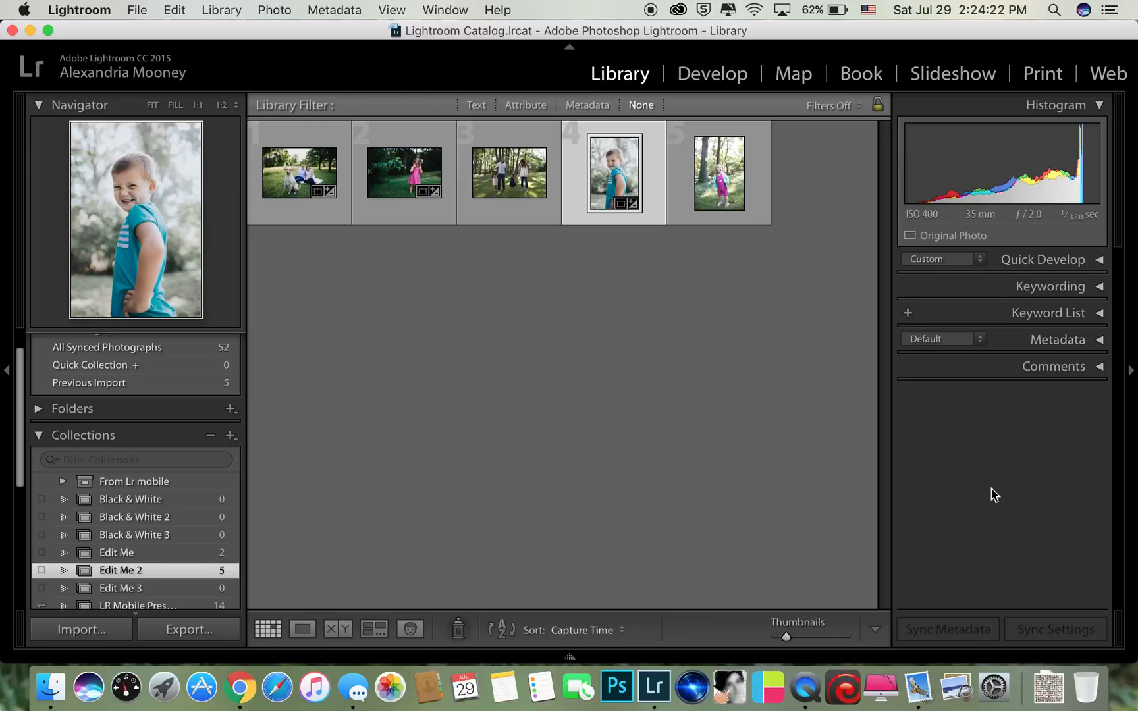
key("super+h")
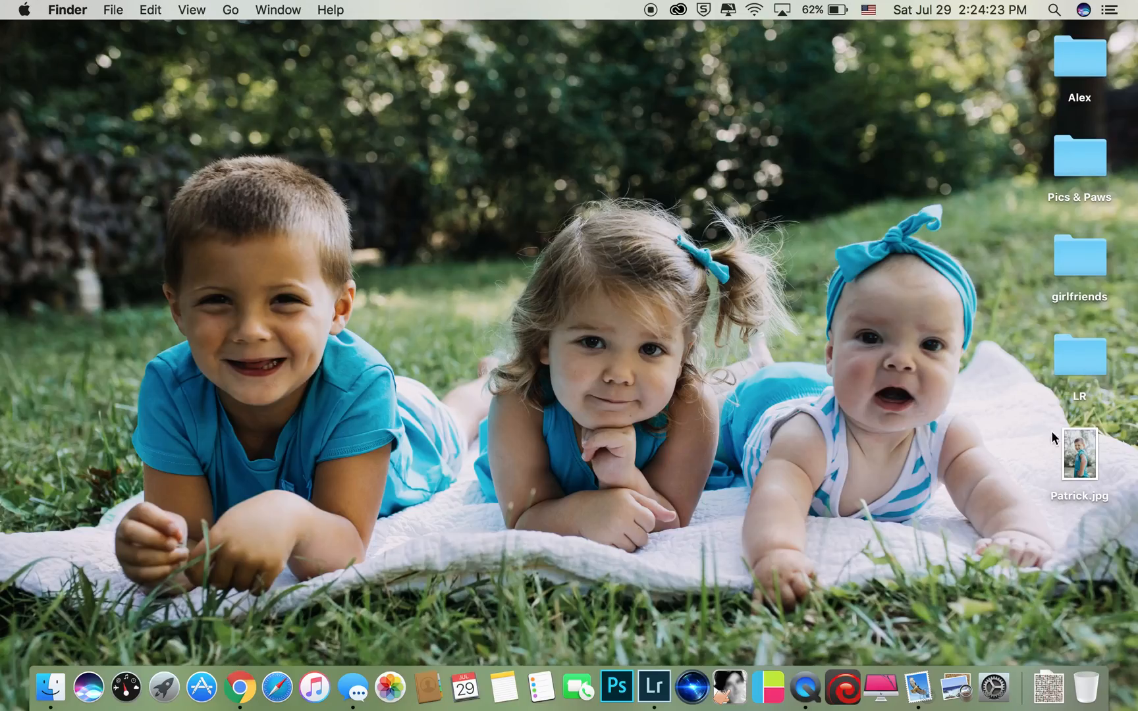
left_click(1072, 456)
key("space")
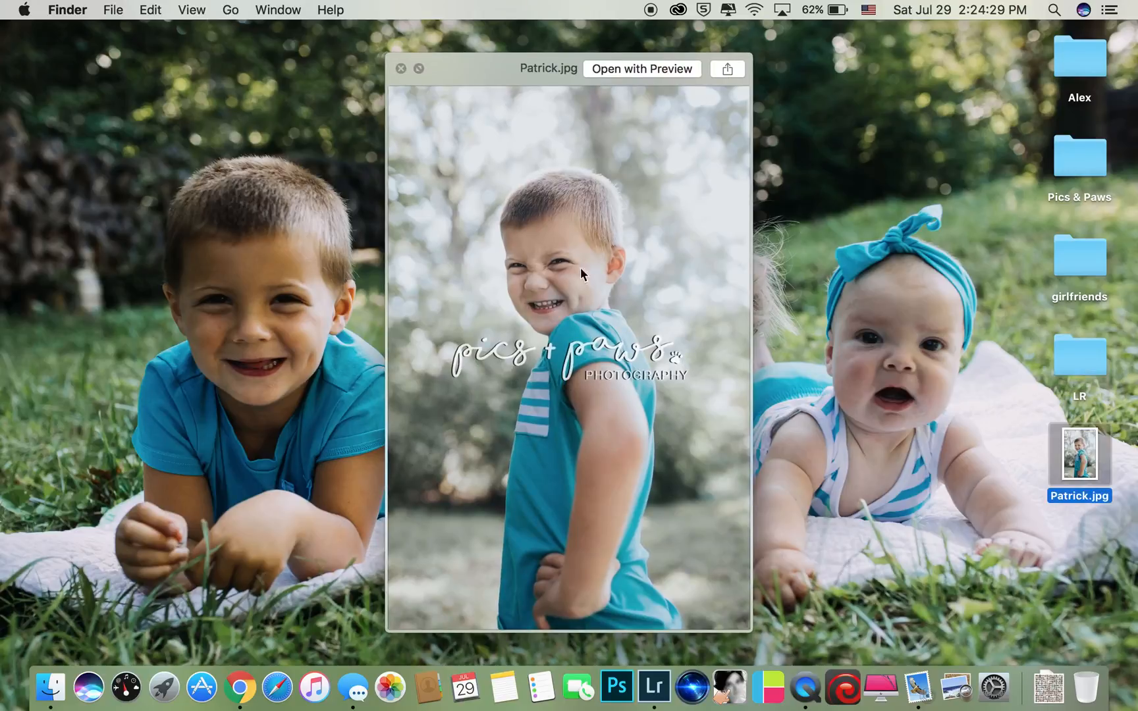
left_click(401, 69)
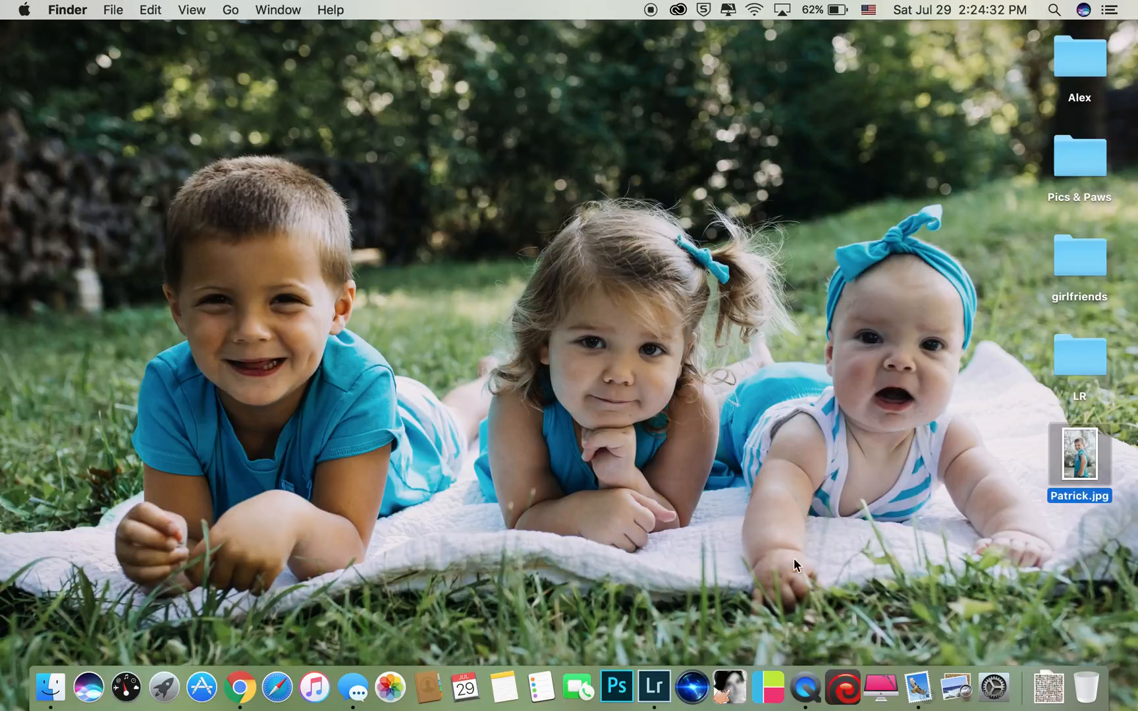
Return to Lightroom and open the edited boy photo in the Develop module
left_click(631, 666)
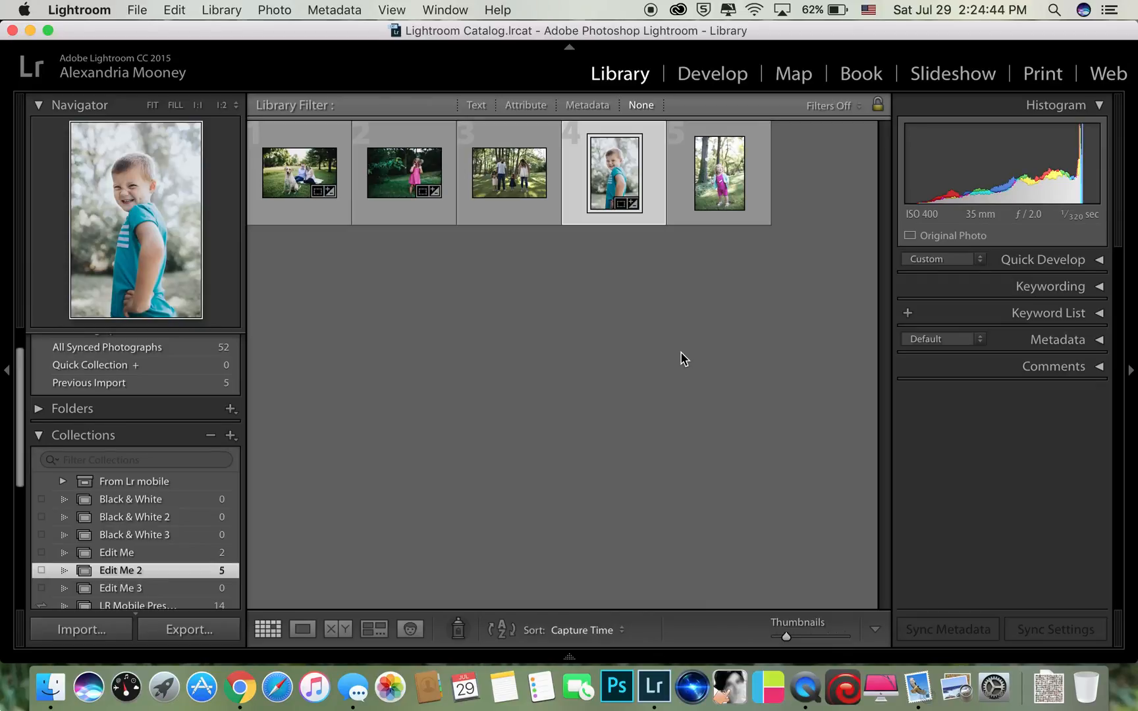
mouse_move(637, 222)
left_click(733, 86)
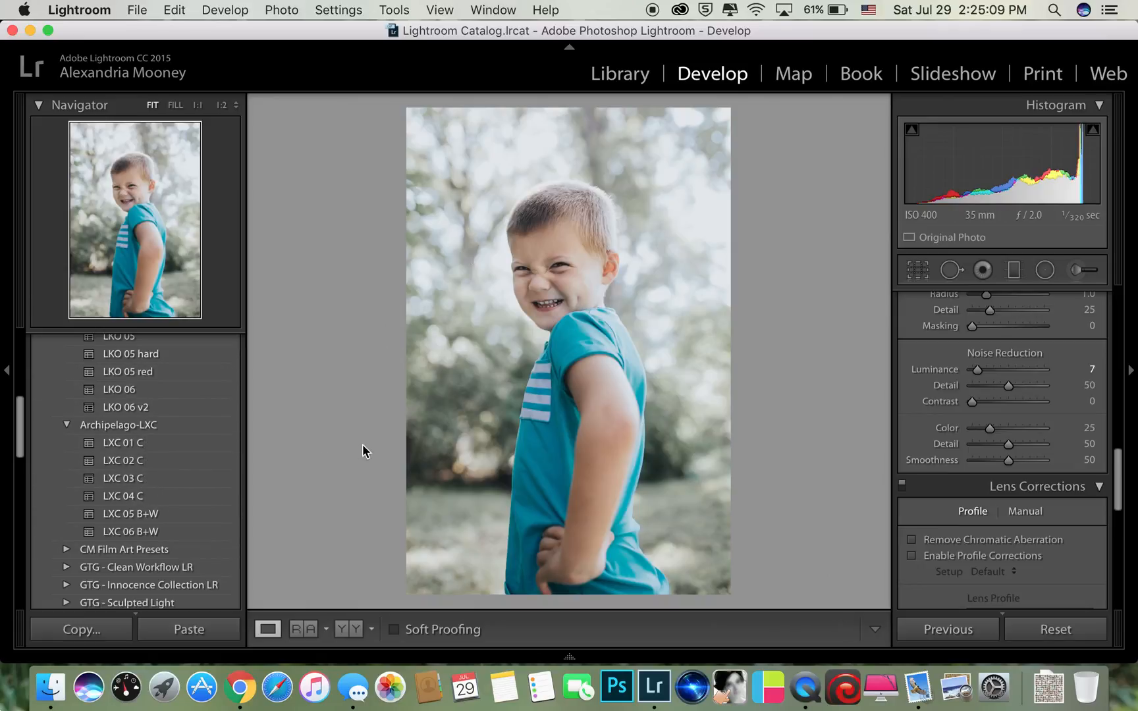
Create a develop preset from the photo's settings in User Presets, named with the boy's first name followed by Posing
scroll(187, 445, "up", 5)
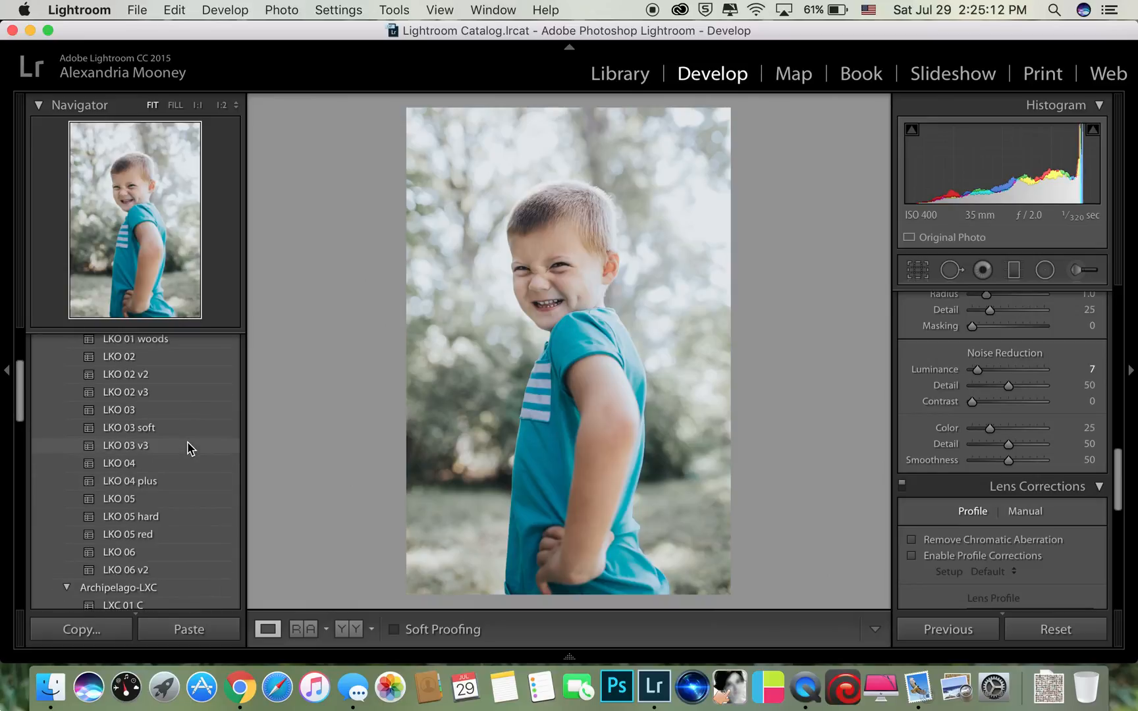
scroll(185, 389, "up", 4)
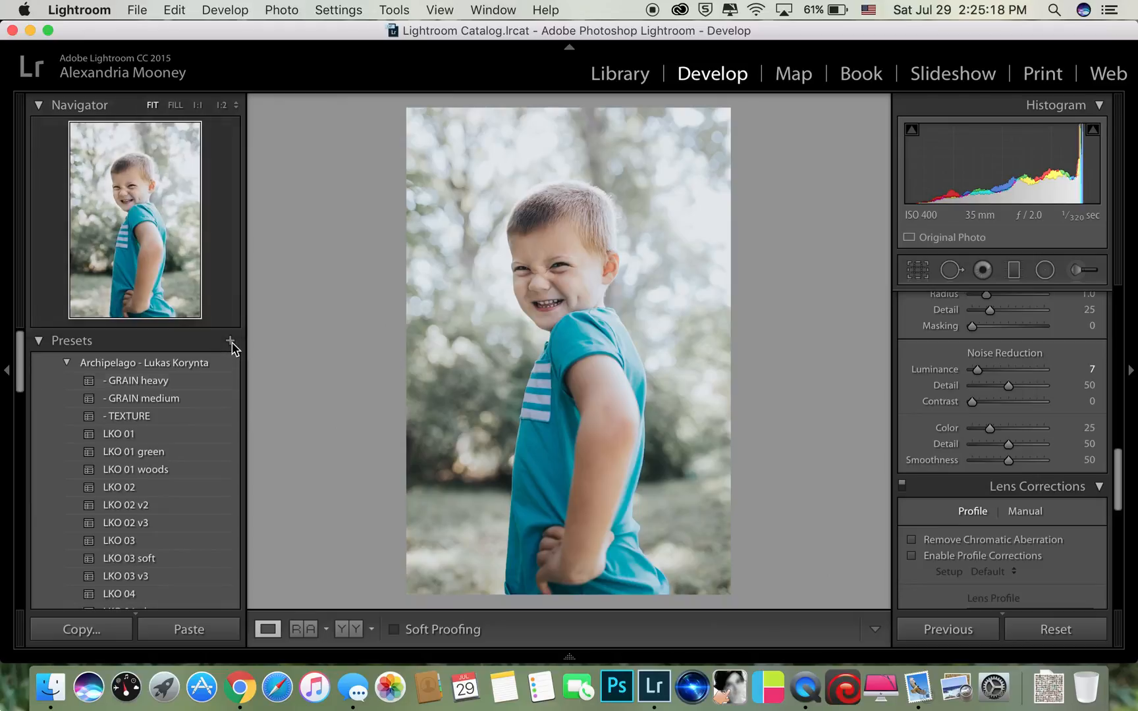
left_click(230, 341)
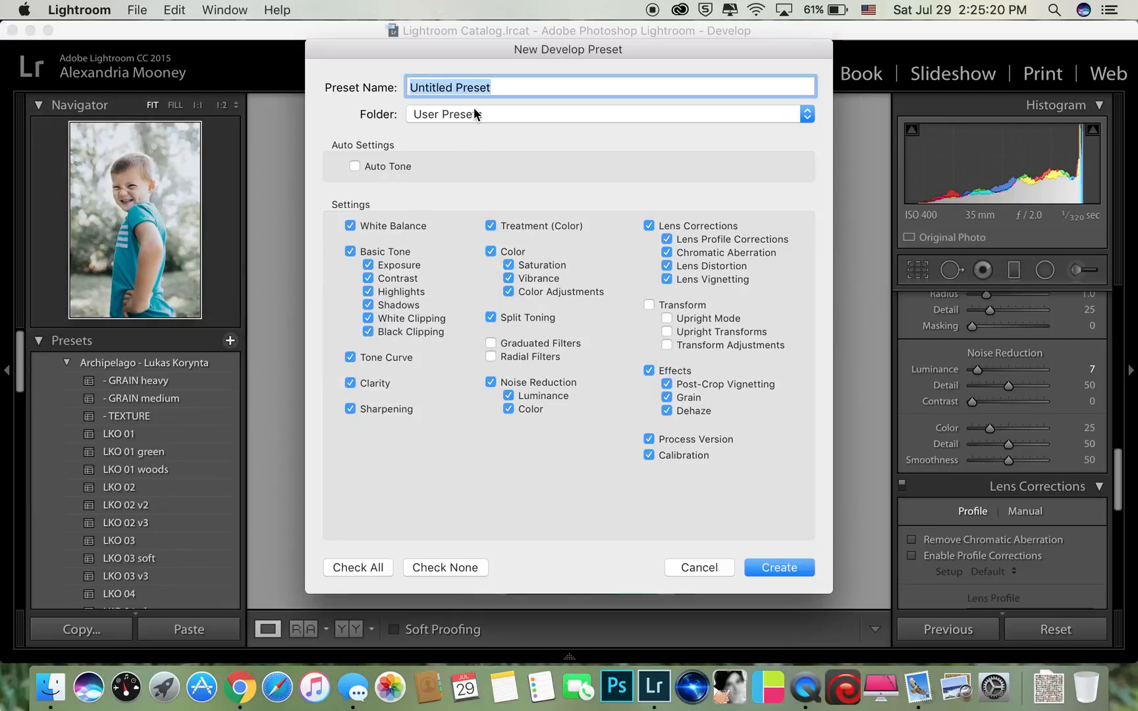
type("Patrick Posing")
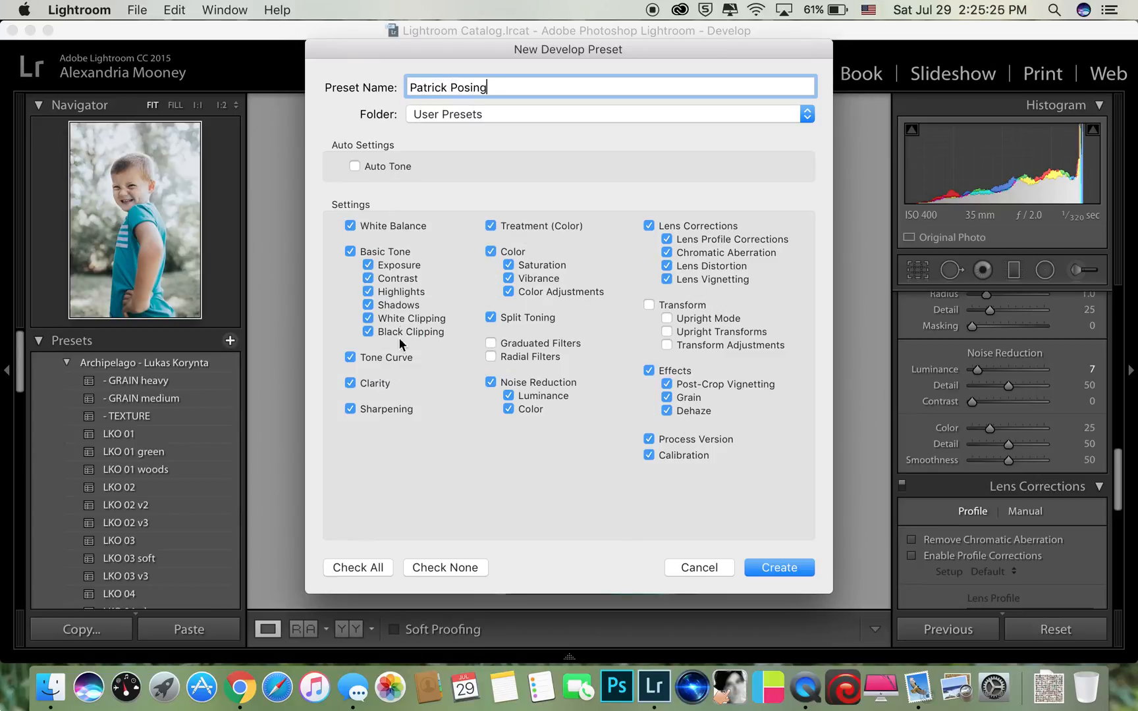
left_click(454, 116)
left_click(454, 117)
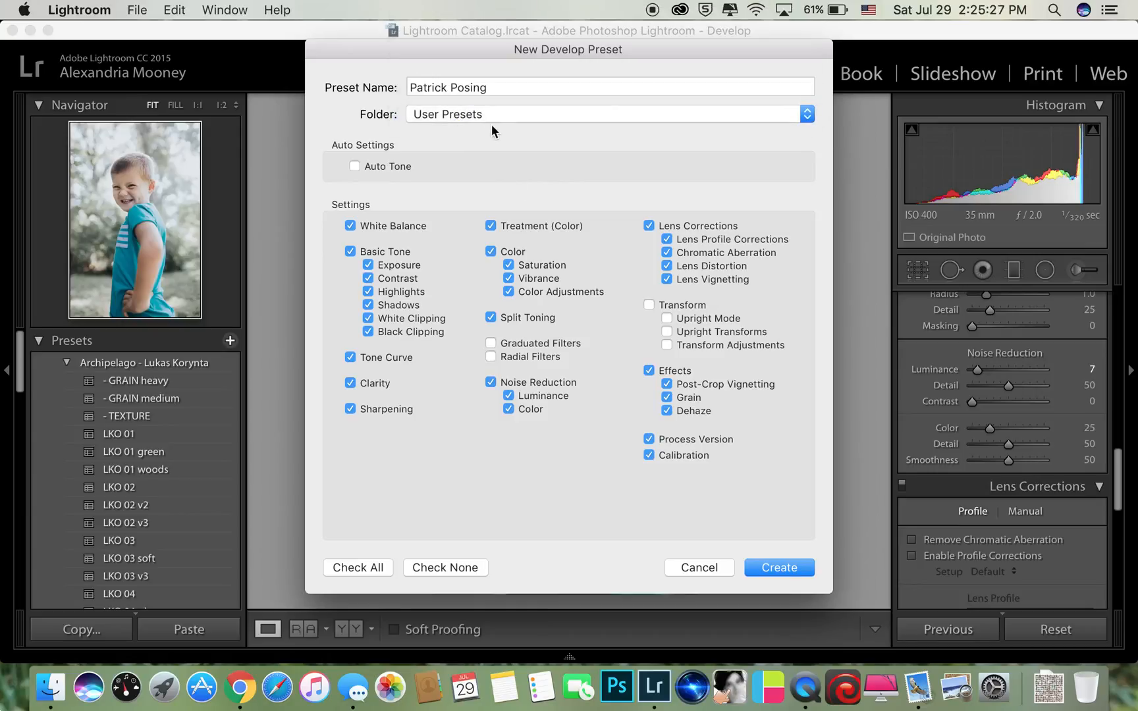
left_click(766, 571)
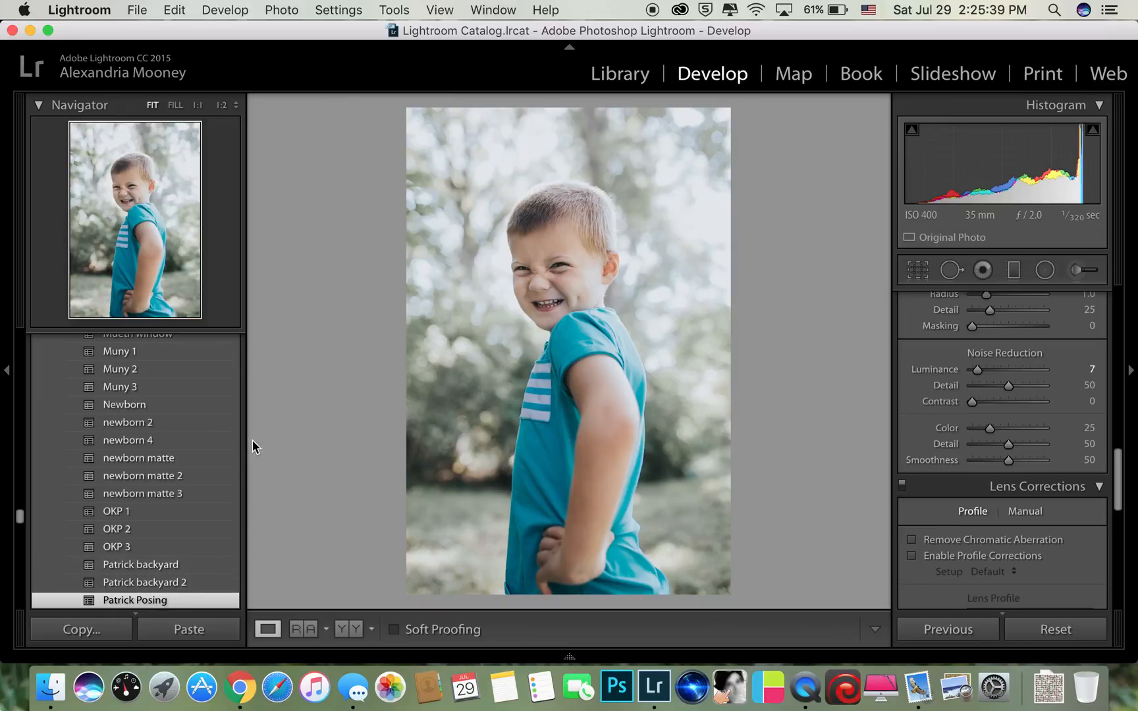
Browse up through the saved presets and collapse the User Presets folder
scroll(224, 430, "up", 10)
scroll(224, 430, "up", 15)
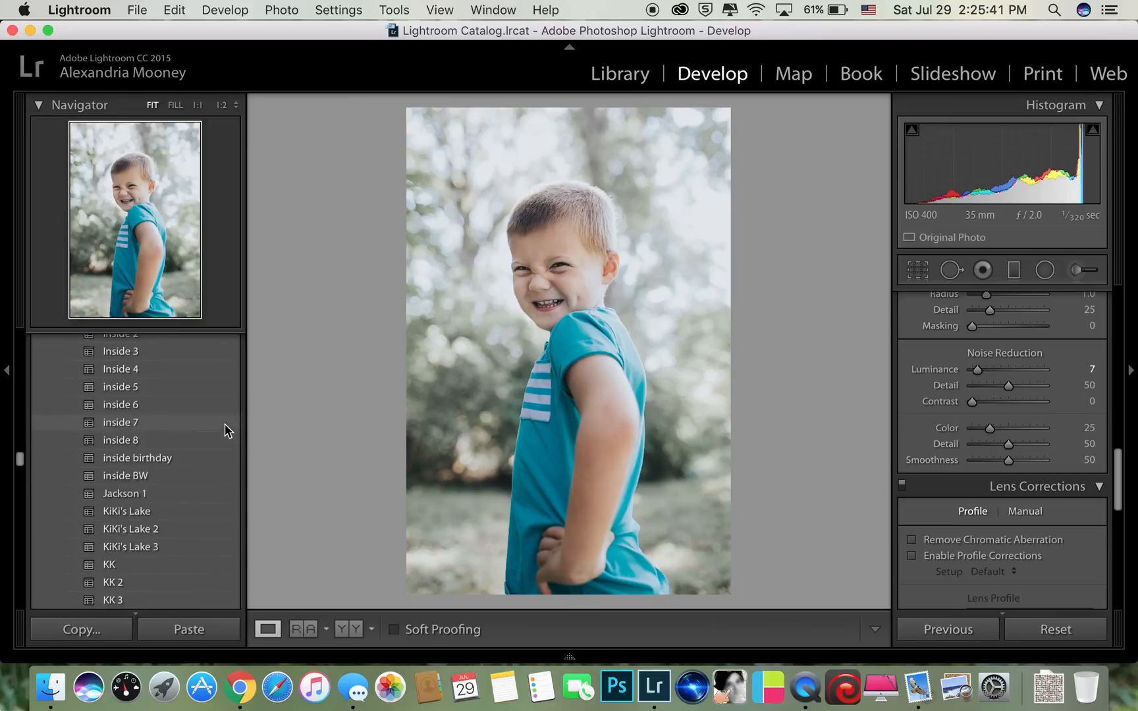
scroll(224, 415, "up", 15)
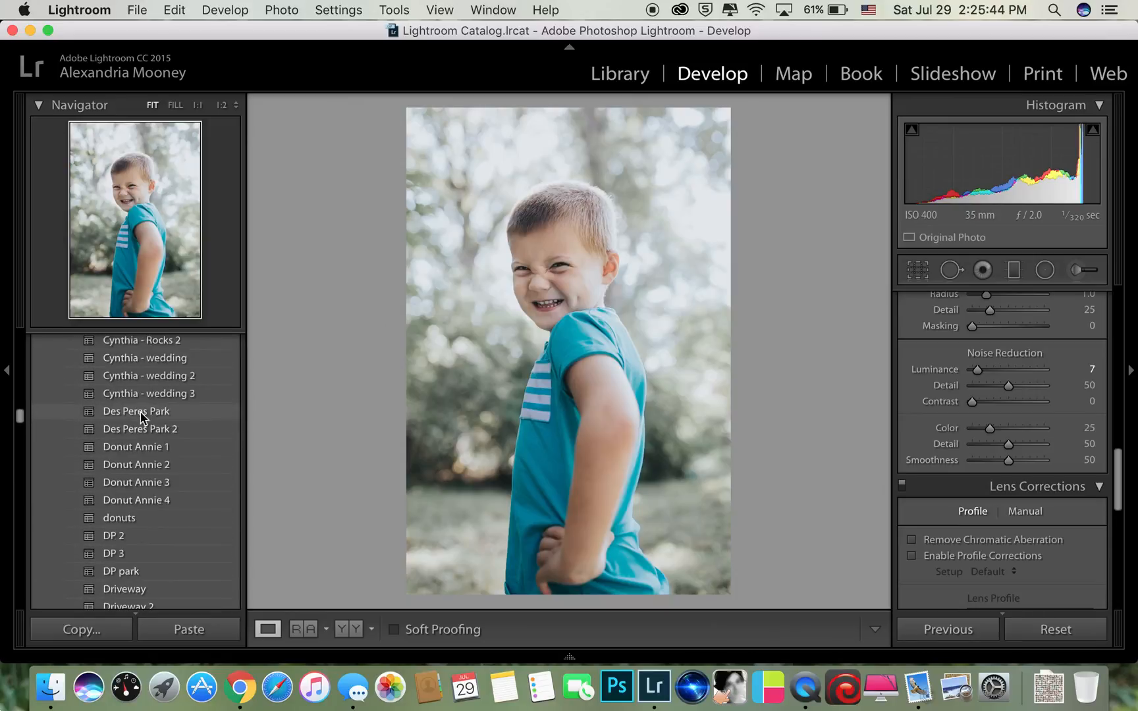
scroll(195, 395, "up", 15)
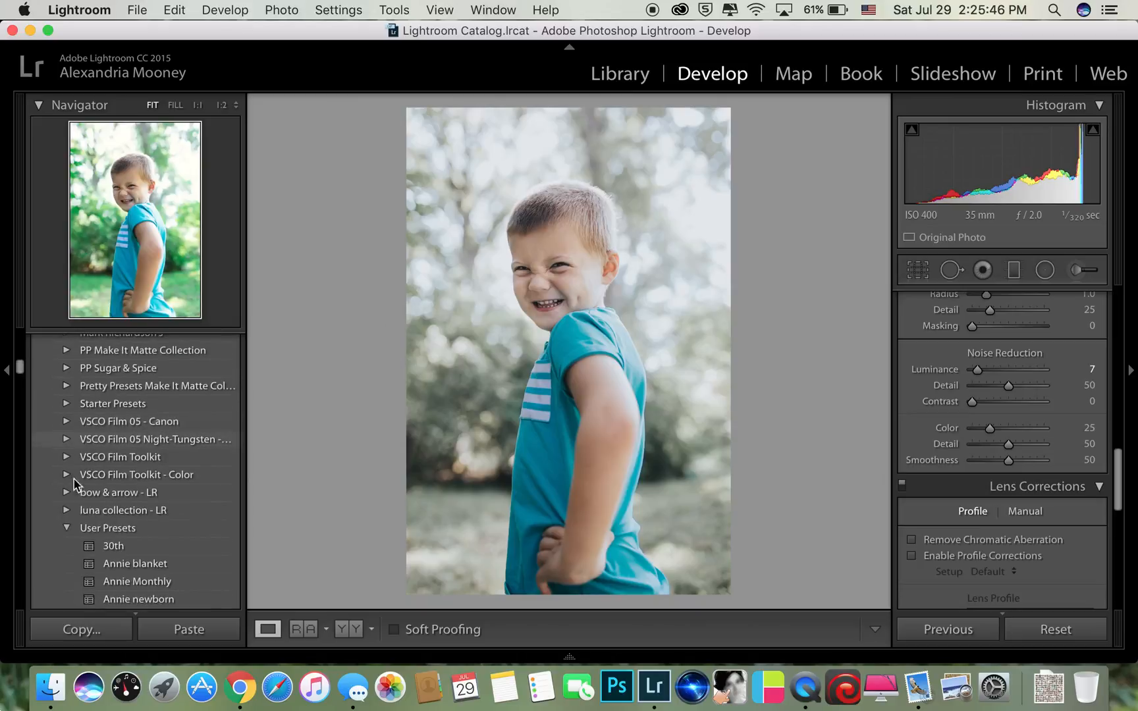
left_click(65, 529)
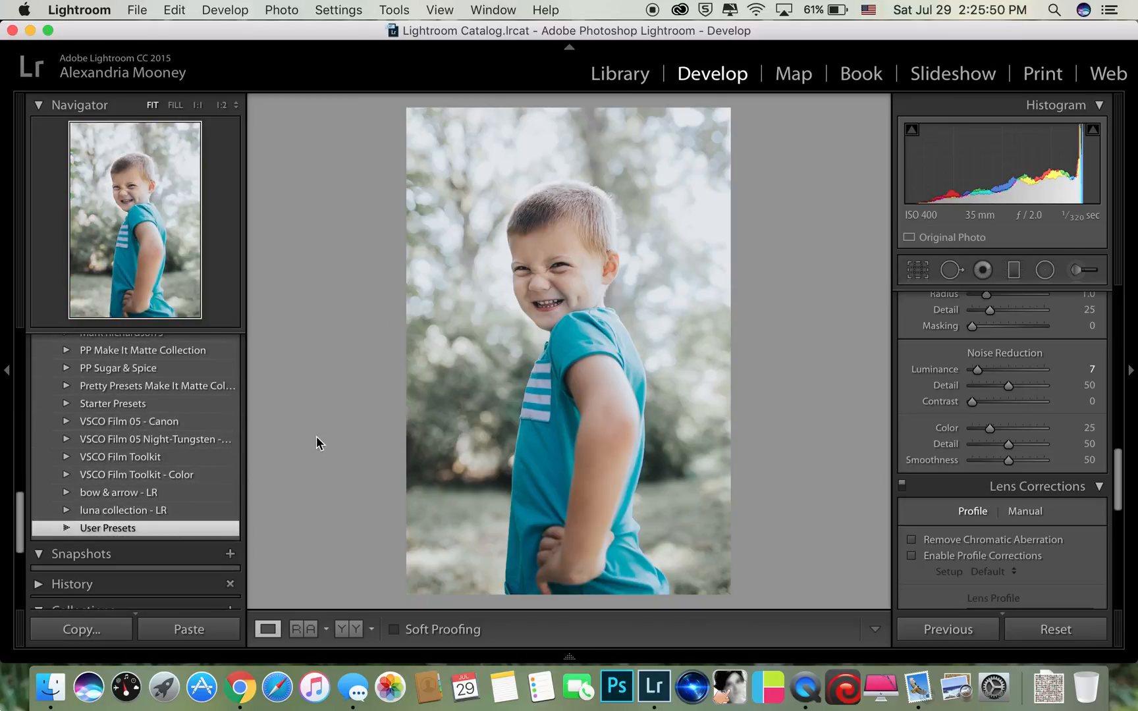